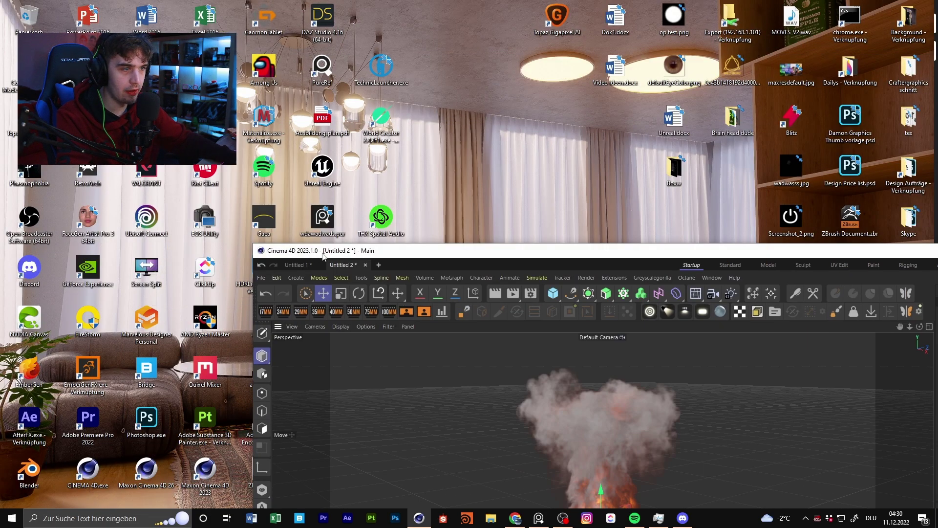
Step: Maximize the Cinema 4D window on the desktop
{"action": "left_click_drag", "start_coordinate": [323, 253], "coordinate": [294, 231]}
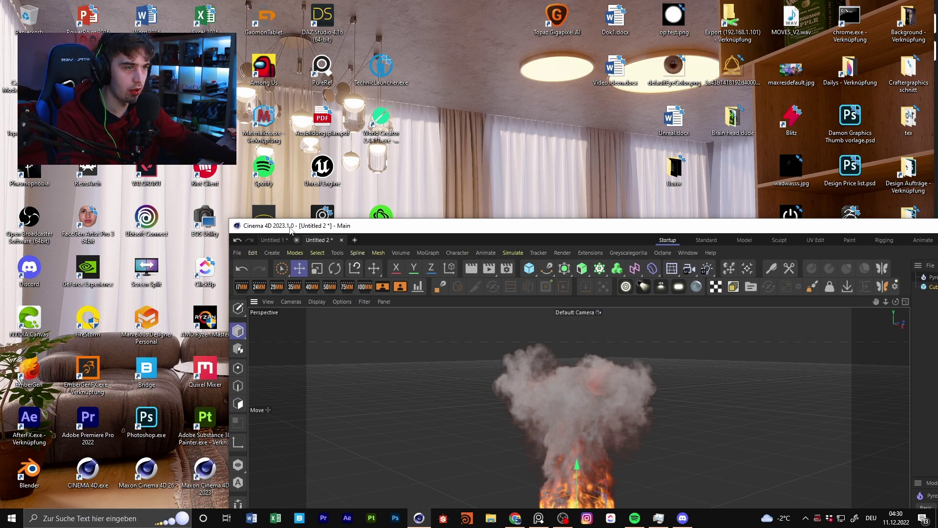
{"action": "left_click_drag", "start_coordinate": [291, 230], "coordinate": [283, 226]}
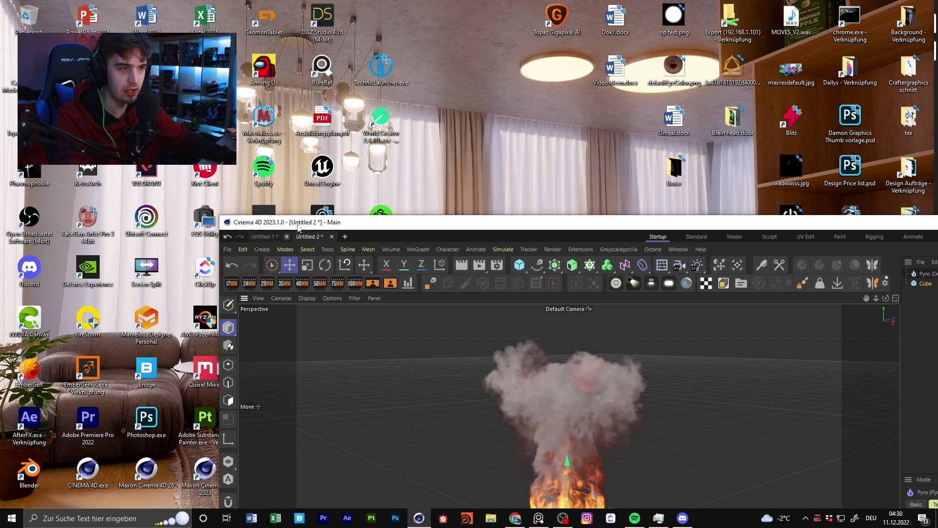
{"action": "left_click_drag", "start_coordinate": [303, 224], "coordinate": [159, 9]}
Step: Return the existing fire simulation to frame 0 and clear the object selection
{"action": "mouse_move", "coordinate": [404, 131]}
{"action": "left_mouse_down", "text": "alt"}
{"action": "mouse_move", "coordinate": [453, 242]}
{"action": "mouse_move", "coordinate": [307, 216]}
{"action": "mouse_move", "coordinate": [362, 236]}
{"action": "left_mouse_up", "text": "alt"}
{"action": "mouse_move", "coordinate": [361, 236]}
{"action": "middle_mouse_down", "text": "alt"}
{"action": "mouse_move", "coordinate": [373, 275]}
{"action": "mouse_move", "coordinate": [309, 245]}
{"action": "middle_mouse_up", "text": "alt"}
{"action": "left_click", "coordinate": [756, 141]}
{"action": "left_click", "coordinate": [26, 403]}
{"action": "left_click_drag", "start_coordinate": [310, 244], "coordinate": [480, 249], "text": "alt"}
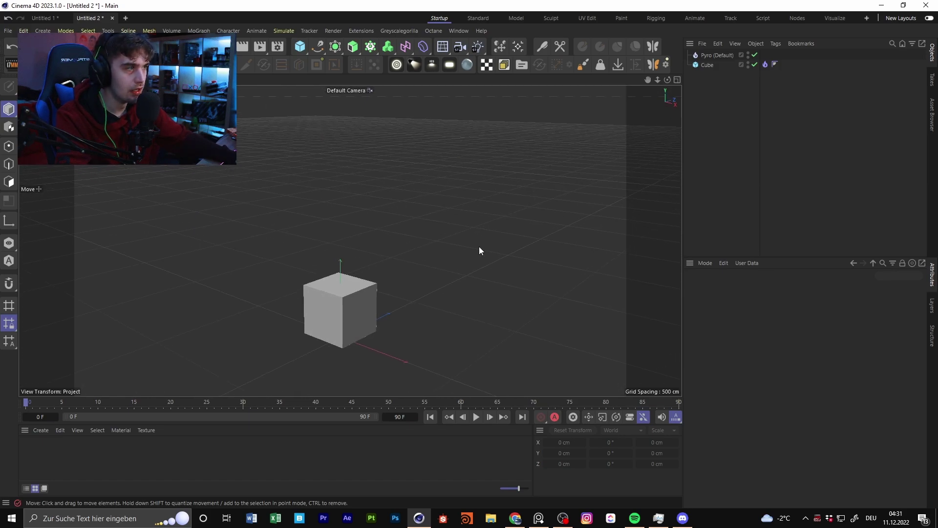
Step: Delete the default Pyro object from the scene and select the cube
{"action": "left_click", "coordinate": [718, 55]}
{"action": "key", "text": "Delete"}
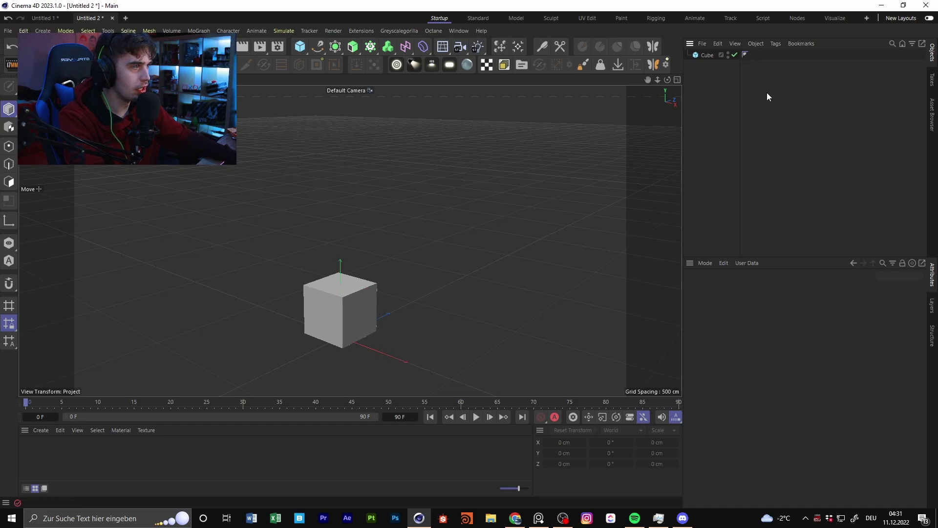
{"action": "left_click", "coordinate": [705, 56]}
{"action": "right_click", "coordinate": [703, 56]}
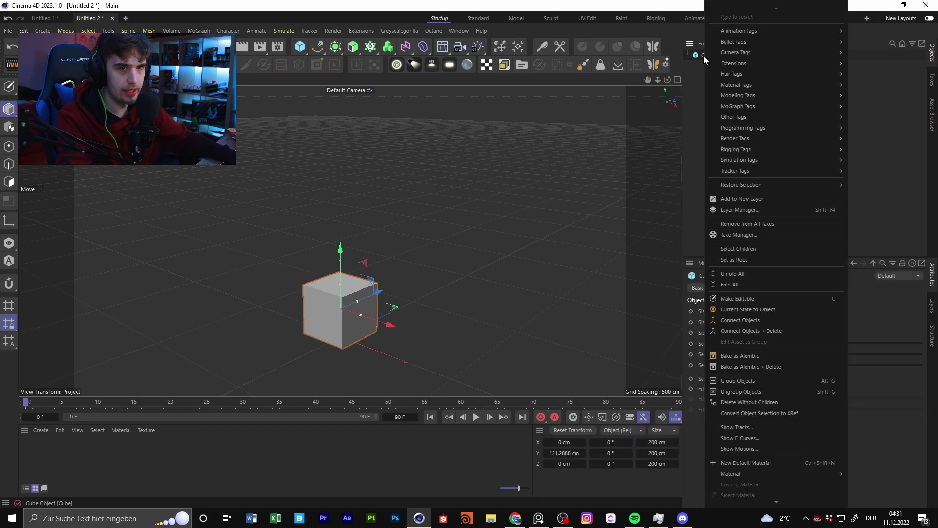
{"action": "left_click", "coordinate": [702, 121]}
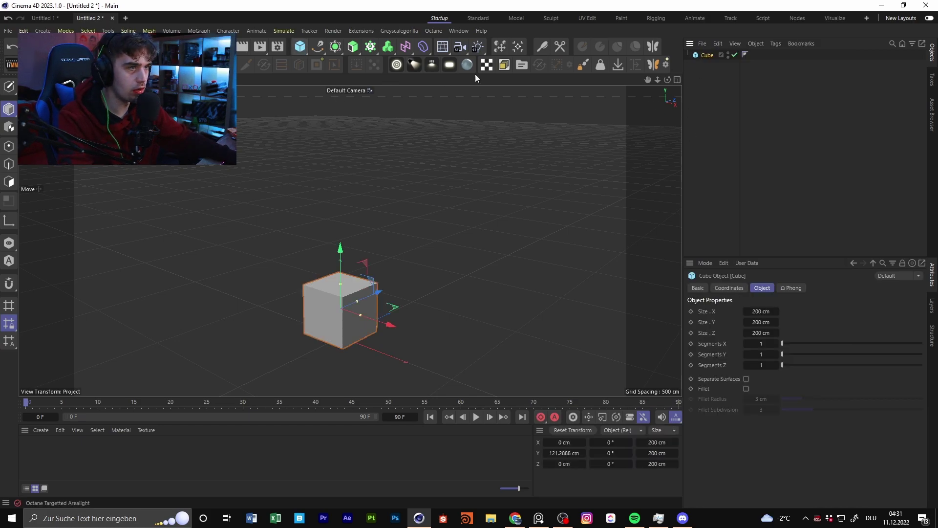
{"action": "right_click", "coordinate": [711, 61]}
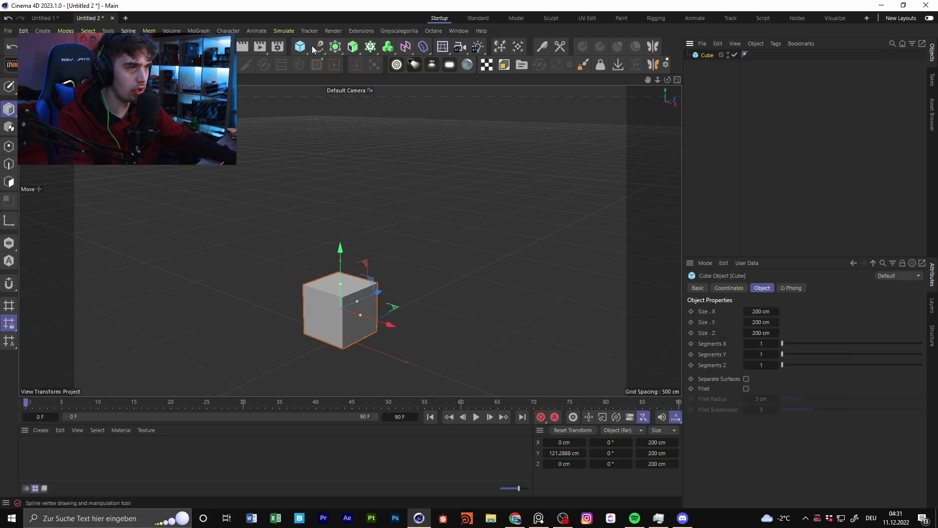
{"action": "left_click", "coordinate": [311, 46]}
{"action": "mouse_move", "coordinate": [298, 47]}
{"action": "left_click", "coordinate": [402, 82]}
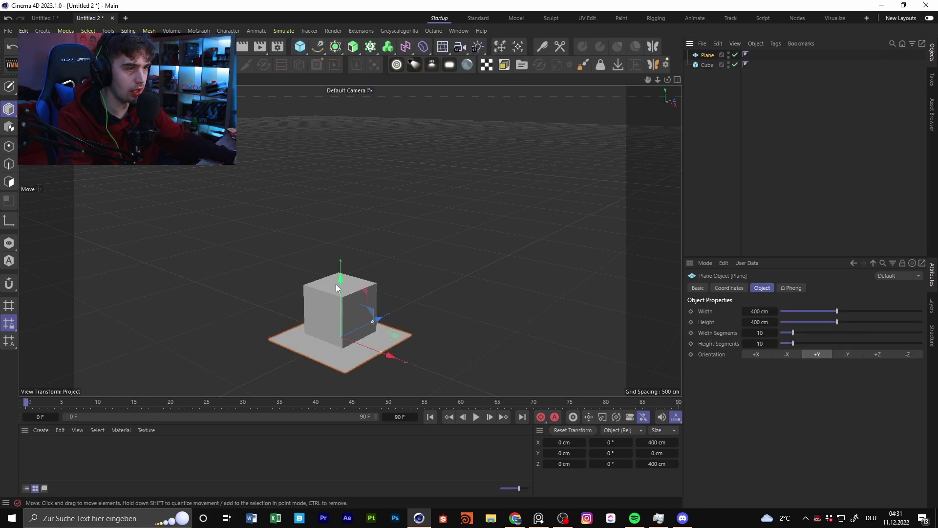
{"action": "left_click_drag", "start_coordinate": [337, 287], "coordinate": [389, 182]}
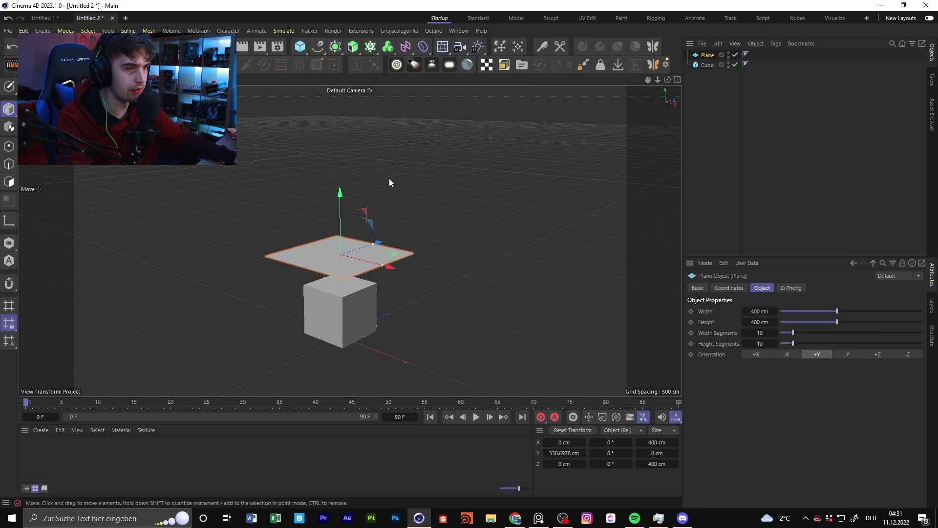
{"action": "key", "text": "Delete"}
Step: Add a Pyro simulation tag to the cube
{"action": "right_click", "coordinate": [710, 59]}
{"action": "mouse_move", "coordinate": [765, 161]}
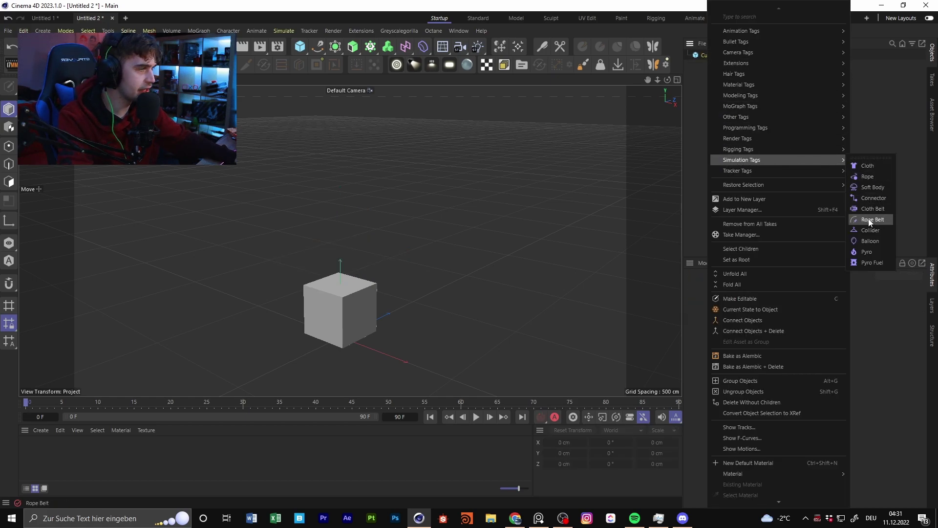
{"action": "left_click", "coordinate": [867, 252]}
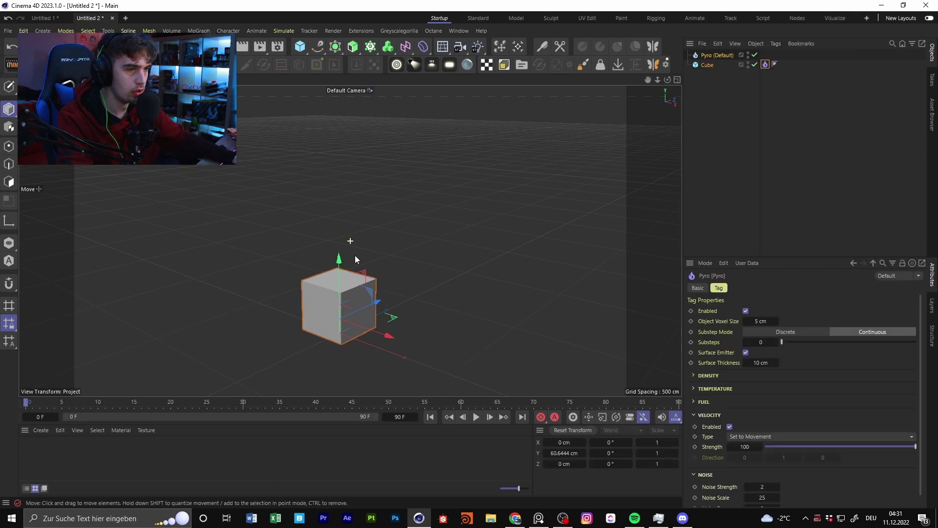
Step: Play the cube's fire simulation, stop it and rewind the timeline to frame 0
{"action": "left_click", "coordinate": [477, 421]}
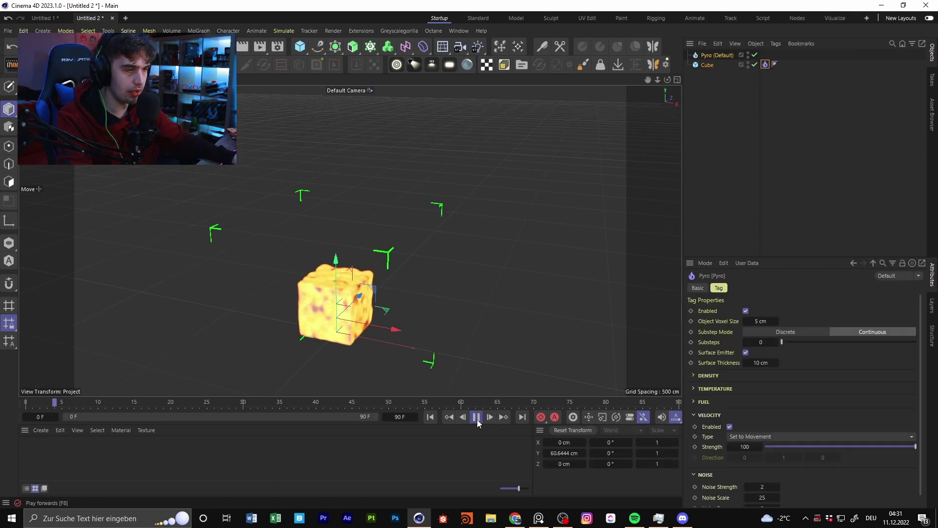
{"action": "left_click_drag", "start_coordinate": [303, 292], "coordinate": [480, 376], "text": "alt"}
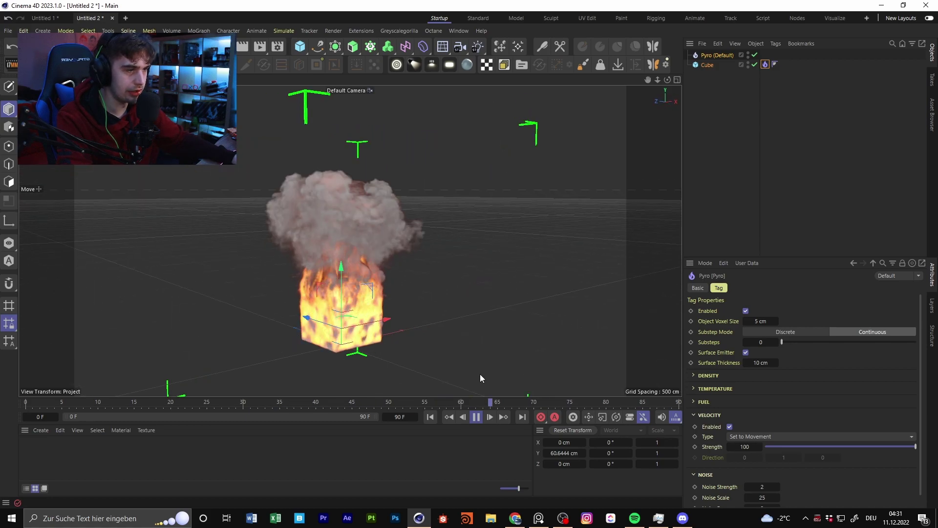
{"action": "left_click", "coordinate": [477, 418]}
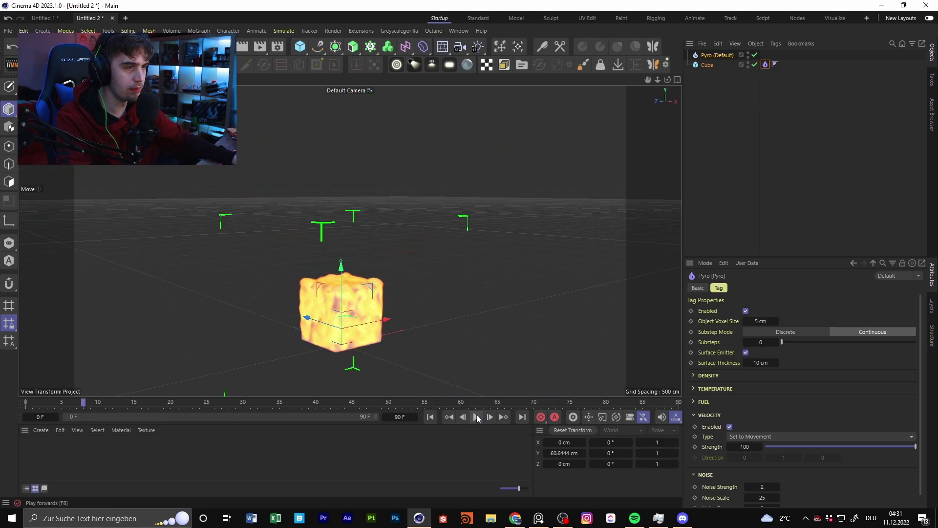
{"action": "left_click_drag", "start_coordinate": [345, 312], "coordinate": [265, 291], "text": "alt"}
{"action": "left_click", "coordinate": [430, 417]}
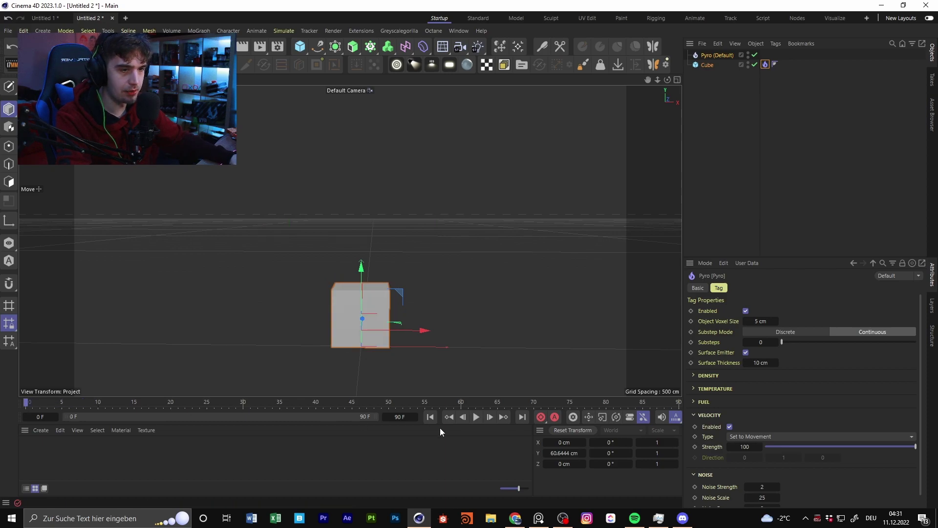
Step: Replay the simulation up to frame 83, examine the fire and smoke from several angles, and return to the first frame
{"action": "left_click", "coordinate": [476, 417]}
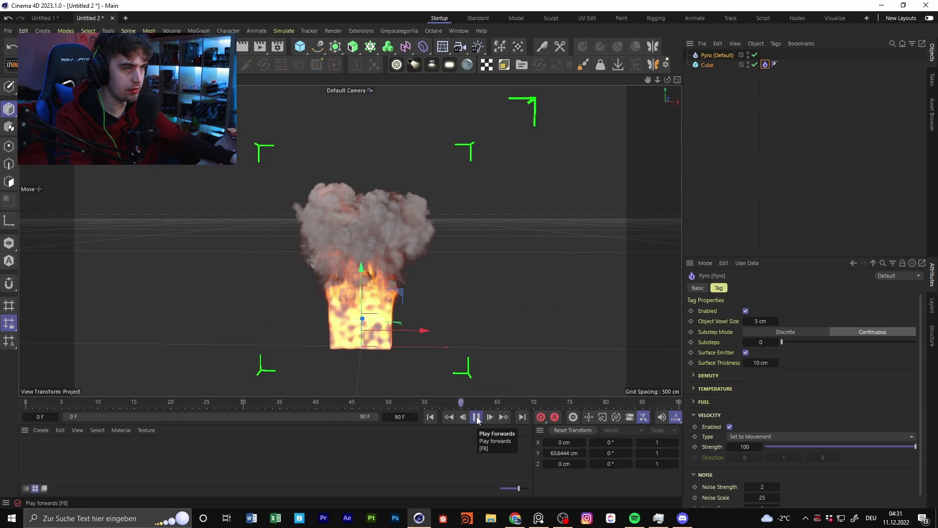
{"action": "left_click", "coordinate": [477, 418]}
{"action": "mouse_move", "coordinate": [391, 218]}
{"action": "left_mouse_down", "text": "alt"}
{"action": "mouse_move", "coordinate": [341, 234]}
{"action": "mouse_move", "coordinate": [366, 211]}
{"action": "mouse_move", "coordinate": [151, 214]}
{"action": "mouse_move", "coordinate": [444, 229]}
{"action": "mouse_move", "coordinate": [261, 246]}
{"action": "mouse_move", "coordinate": [411, 248]}
{"action": "left_mouse_up", "text": "alt"}
{"action": "right_click_drag", "start_coordinate": [412, 247], "coordinate": [379, 248], "text": "alt"}
{"action": "left_click_drag", "start_coordinate": [379, 248], "coordinate": [391, 244], "text": "alt"}
{"action": "mouse_move", "coordinate": [391, 244]}
{"action": "middle_mouse_down", "text": "alt"}
{"action": "mouse_move", "coordinate": [534, 245]}
{"action": "mouse_move", "coordinate": [400, 241]}
{"action": "middle_mouse_up", "text": "alt"}
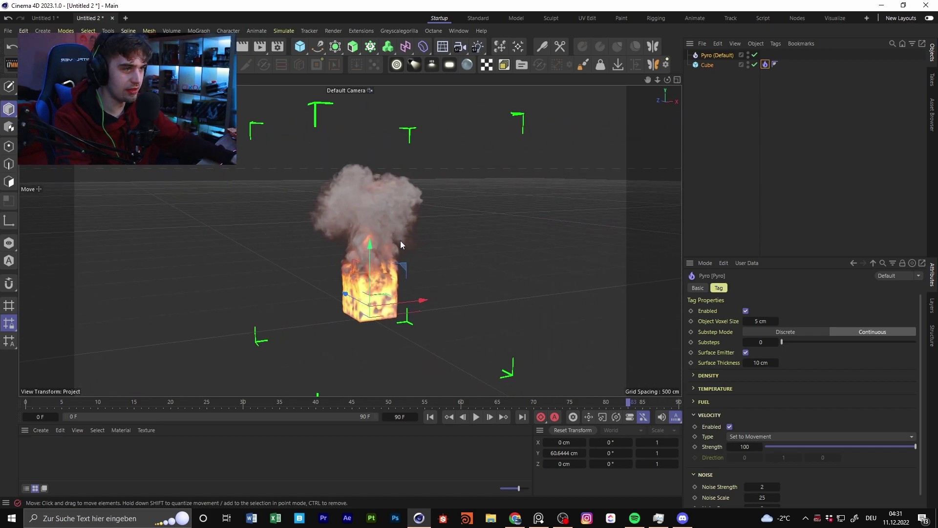
{"action": "mouse_move", "coordinate": [400, 241]}
{"action": "left_mouse_down", "text": "alt"}
{"action": "mouse_move", "coordinate": [274, 254]}
{"action": "mouse_move", "coordinate": [341, 277]}
{"action": "mouse_move", "coordinate": [466, 263]}
{"action": "mouse_move", "coordinate": [371, 221]}
{"action": "mouse_move", "coordinate": [309, 239]}
{"action": "mouse_move", "coordinate": [401, 255]}
{"action": "mouse_move", "coordinate": [403, 277]}
{"action": "left_mouse_up", "text": "alt"}
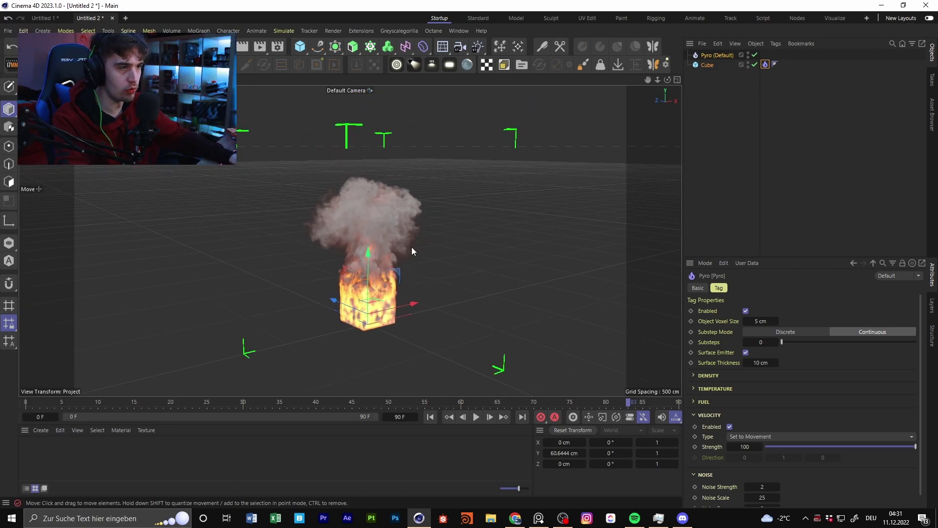
{"action": "mouse_move", "coordinate": [411, 247]}
{"action": "left_mouse_down", "text": "alt"}
{"action": "mouse_move", "coordinate": [473, 258]}
{"action": "mouse_move", "coordinate": [433, 276]}
{"action": "mouse_move", "coordinate": [326, 227]}
{"action": "mouse_move", "coordinate": [338, 242]}
{"action": "mouse_move", "coordinate": [442, 248]}
{"action": "mouse_move", "coordinate": [422, 232]}
{"action": "mouse_move", "coordinate": [342, 259]}
{"action": "mouse_move", "coordinate": [419, 248]}
{"action": "mouse_move", "coordinate": [326, 261]}
{"action": "mouse_move", "coordinate": [351, 239]}
{"action": "mouse_move", "coordinate": [436, 277]}
{"action": "left_mouse_up", "text": "alt"}
{"action": "left_click", "coordinate": [749, 132]}
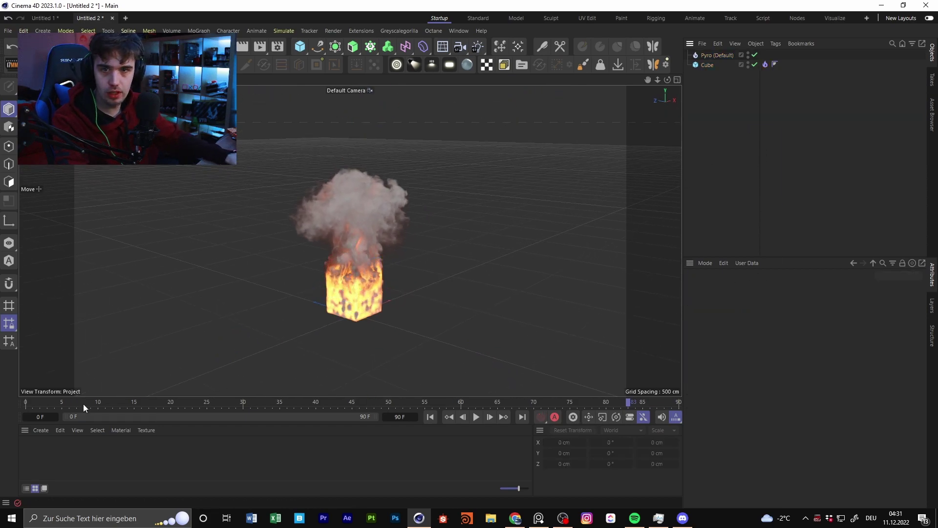
{"action": "key", "text": "shift+f"}
{"action": "left_click_drag", "start_coordinate": [414, 247], "coordinate": [227, 174], "text": "alt"}
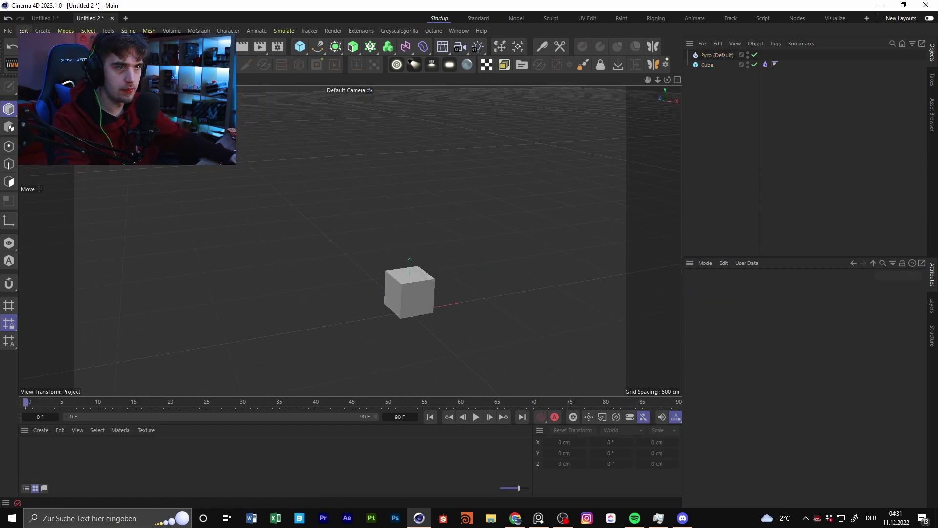
Step: Open the Project Settings, making the covered menu reachable by moving the window, and maximize the window again
{"action": "left_click", "coordinate": [23, 30]}
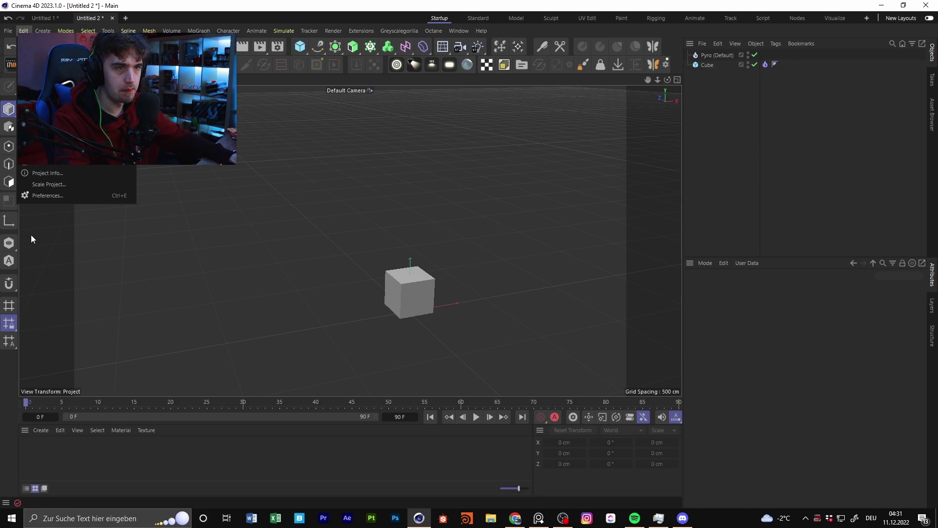
{"action": "left_click", "coordinate": [263, 124]}
{"action": "left_click_drag", "start_coordinate": [153, 6], "coordinate": [326, 137]}
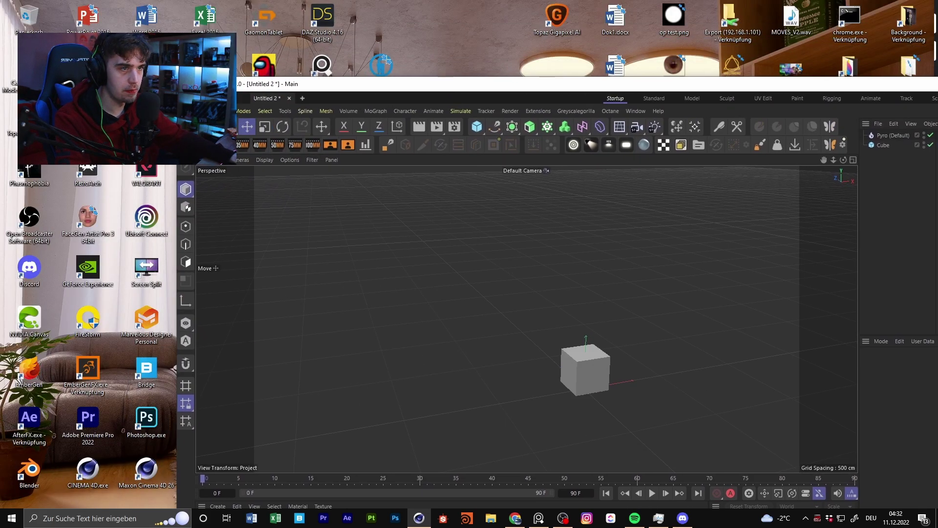
{"action": "left_click", "coordinate": [201, 111]}
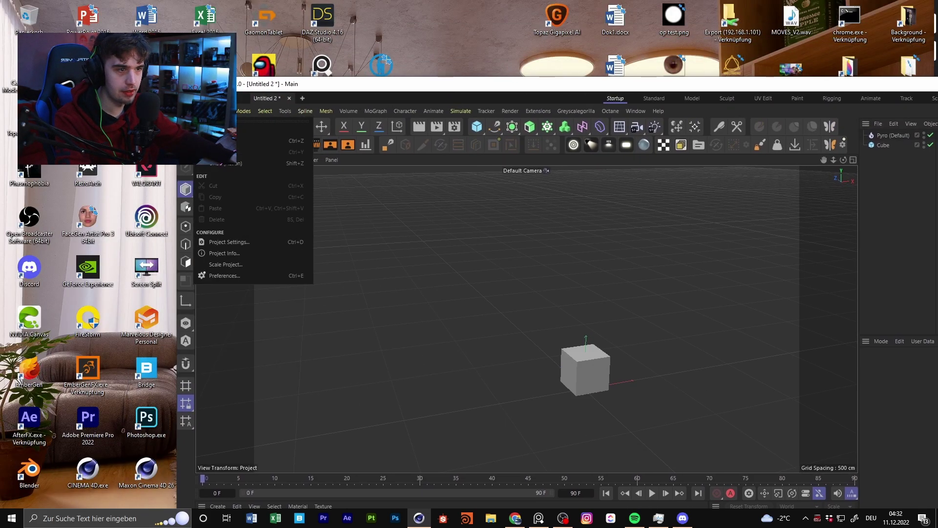
{"action": "left_click", "coordinate": [218, 89]}
{"action": "left_click_drag", "start_coordinate": [218, 90], "coordinate": [397, 103]}
{"action": "left_click", "coordinate": [380, 124]}
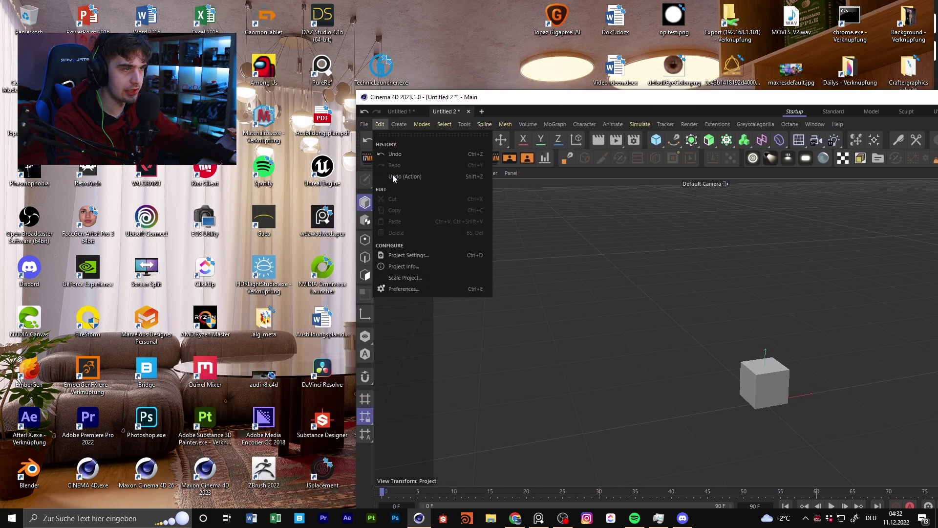
{"action": "left_click", "coordinate": [416, 256]}
{"action": "double_click", "coordinate": [486, 99]}
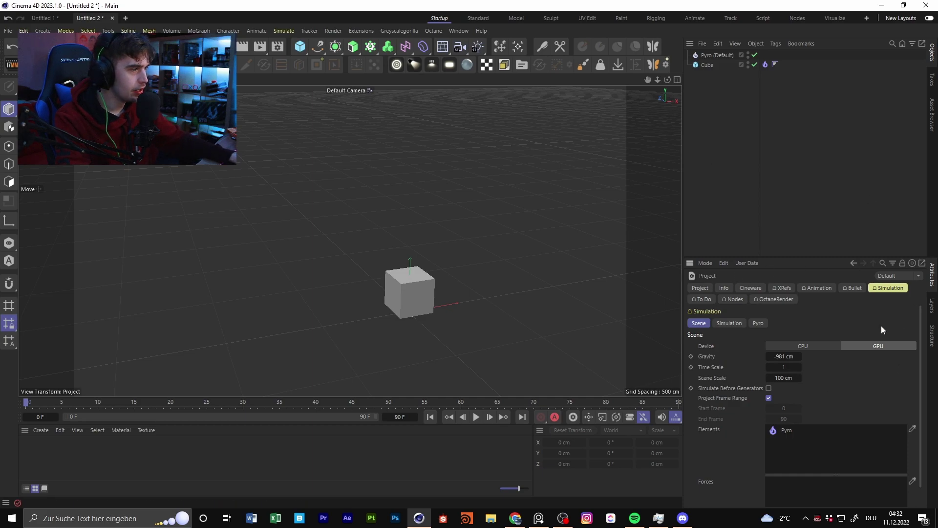
Step: Show the project's Pyro simulation settings and collapse the parameter groups from Extra Forces through Draw
{"action": "left_click", "coordinate": [759, 324]}
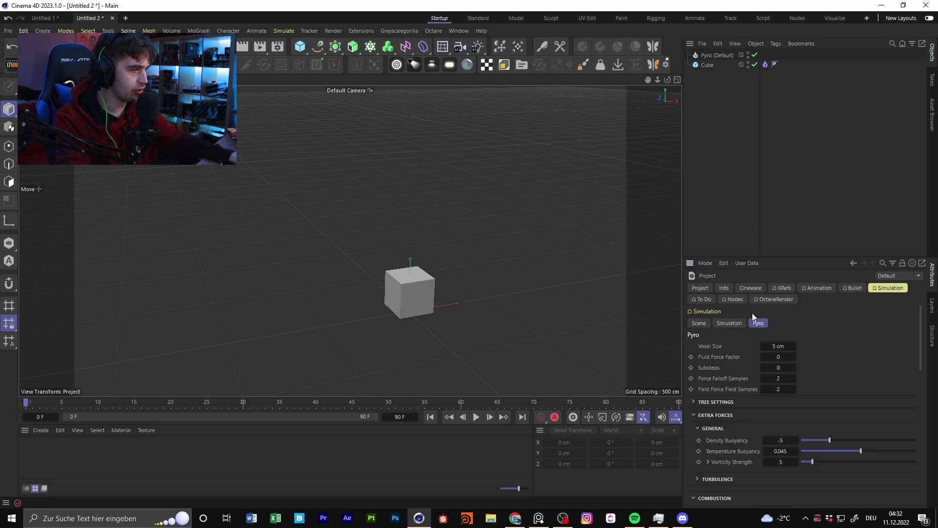
{"action": "scroll", "coordinate": [712, 429], "scroll_direction": "down", "scroll_amount": 5}
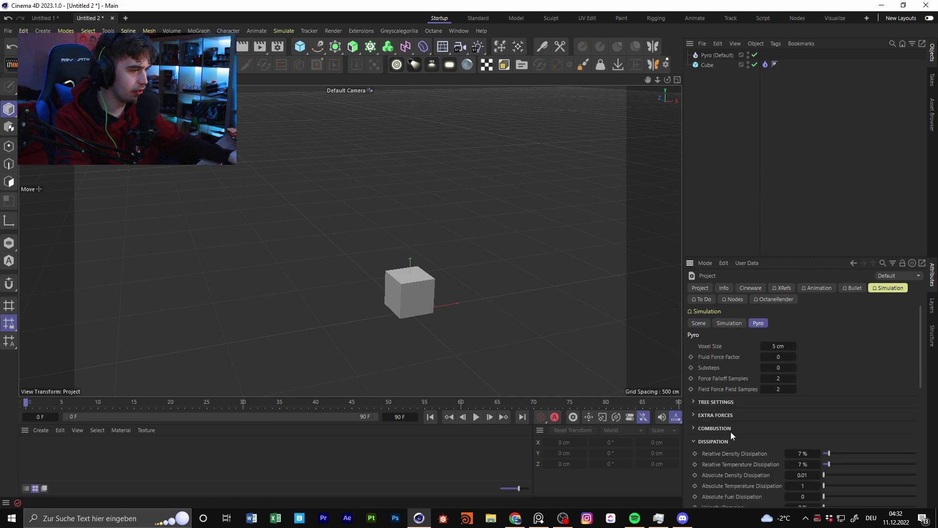
{"action": "scroll", "coordinate": [722, 410], "scroll_direction": "up", "scroll_amount": 2}
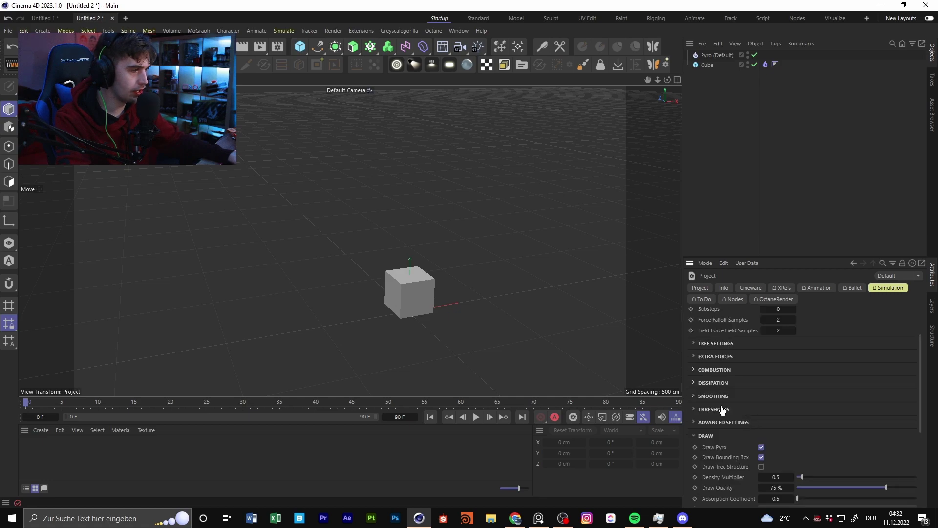
{"action": "left_click", "coordinate": [706, 435]}
{"action": "scroll", "coordinate": [738, 322], "scroll_direction": "up", "scroll_amount": 2}
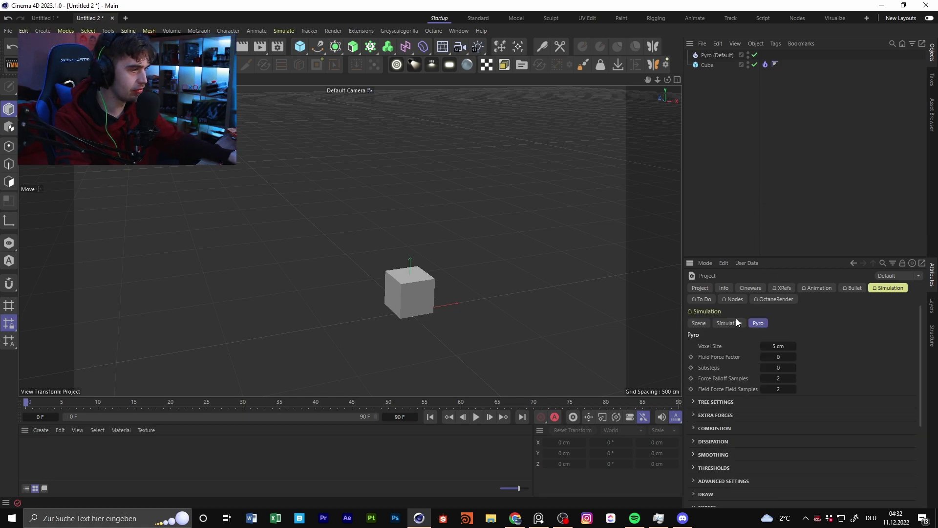
Step: Show the Pyro object's own Pyro settings and look through its Dissipation and Smoothing groups
{"action": "left_click", "coordinate": [717, 55]}
{"action": "left_click", "coordinate": [816, 288]}
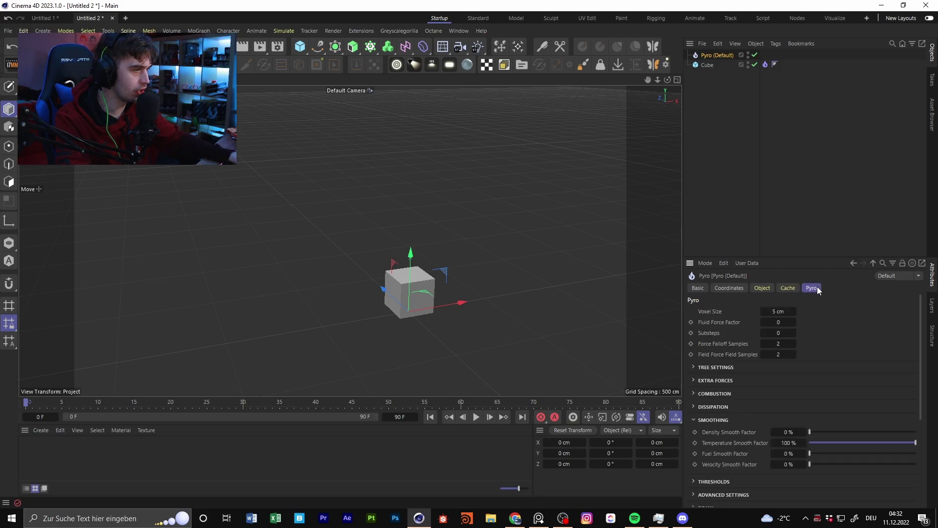
{"action": "scroll", "coordinate": [772, 352], "scroll_direction": "down", "scroll_amount": 5}
{"action": "scroll", "coordinate": [718, 378], "scroll_direction": "up", "scroll_amount": 2}
{"action": "left_click", "coordinate": [711, 318]}
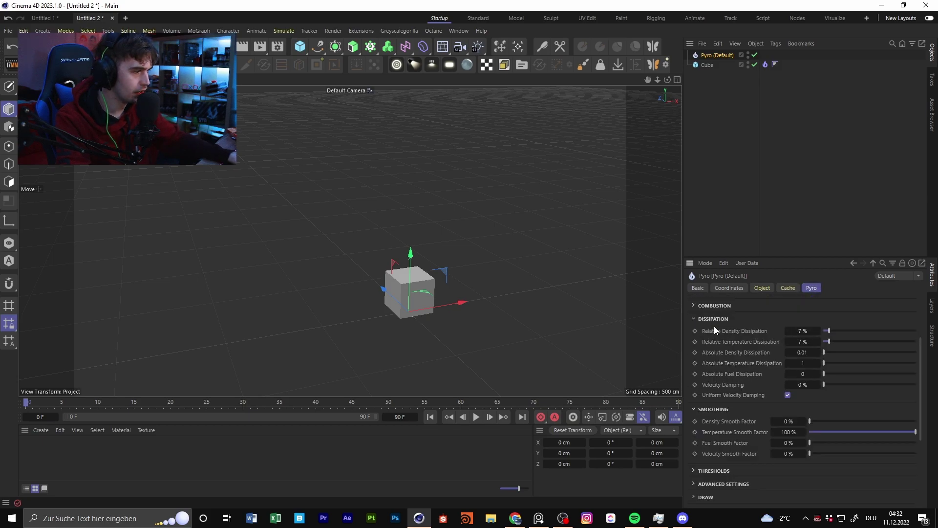
{"action": "left_click", "coordinate": [710, 319]}
{"action": "left_click", "coordinate": [712, 331]}
Step: Switch the attributes back to the project's settings and look through its Pyro simulation parameter groups
{"action": "left_click", "coordinate": [706, 263]}
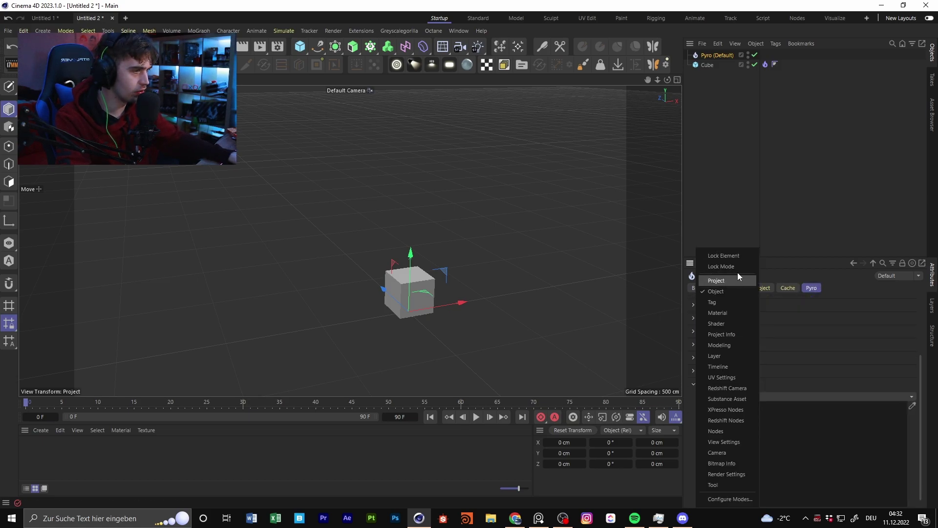
{"action": "left_click", "coordinate": [788, 213]}
{"action": "left_click", "coordinate": [707, 264]}
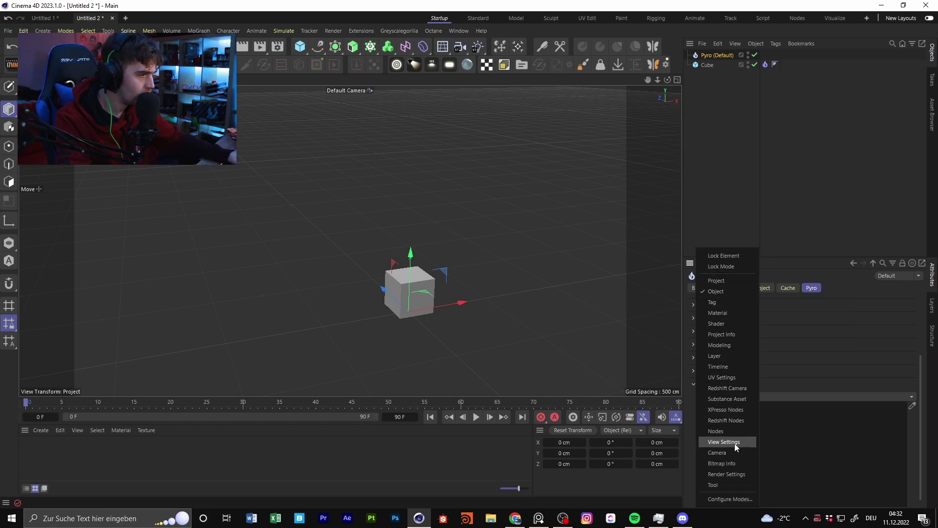
{"action": "left_click", "coordinate": [718, 281]}
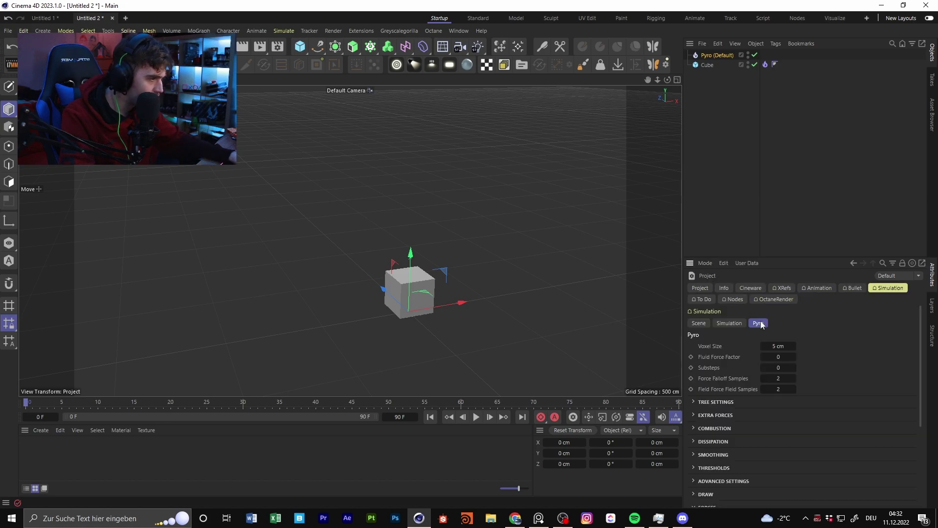
{"action": "scroll", "coordinate": [727, 419], "scroll_direction": "down", "scroll_amount": 5}
{"action": "scroll", "coordinate": [727, 419], "scroll_direction": "up", "scroll_amount": 4}
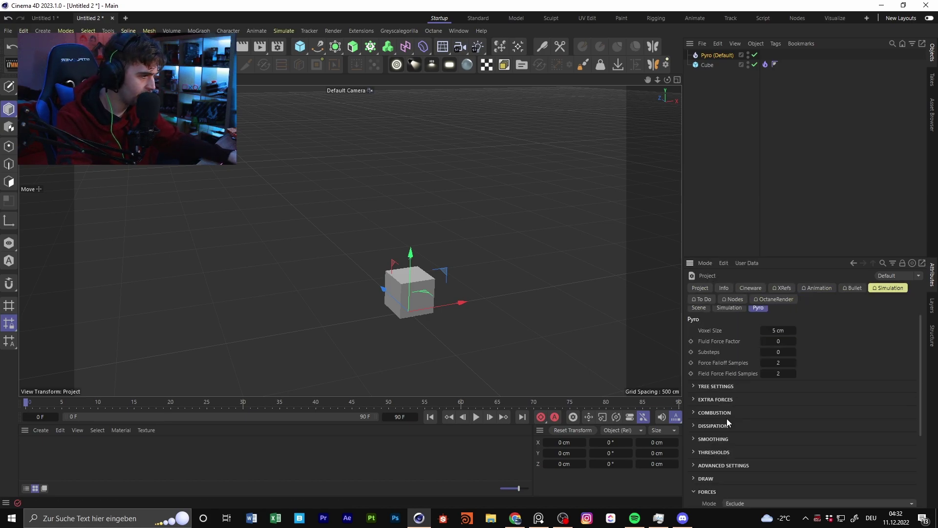
Step: Compare the project's Pyro simulation settings with the Pyro object's own, and show the project's general Simulation settings
{"action": "scroll", "coordinate": [727, 418], "scroll_direction": "down", "scroll_amount": 3}
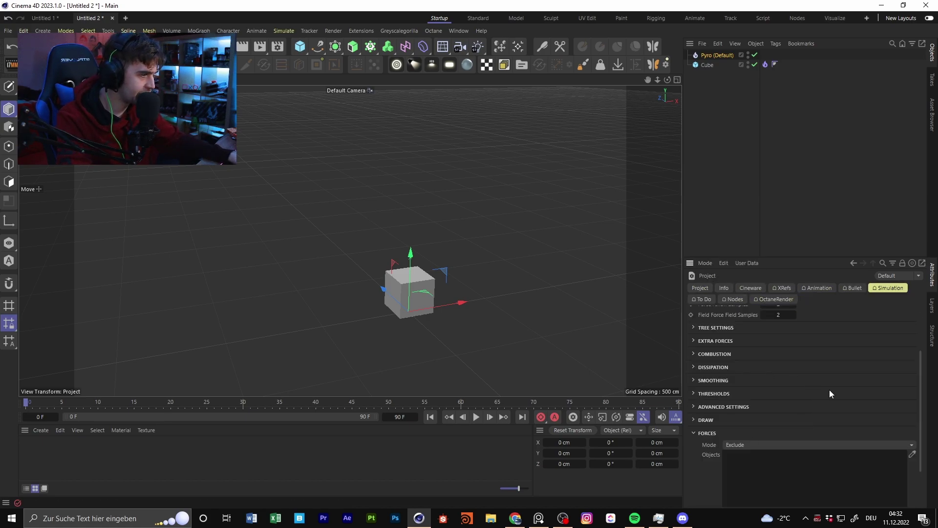
{"action": "scroll", "coordinate": [777, 346], "scroll_direction": "up", "scroll_amount": 4}
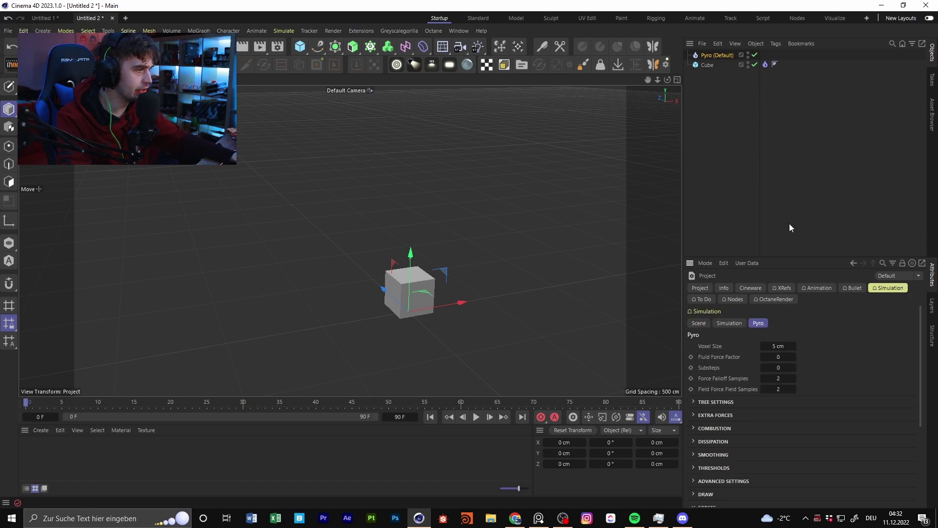
{"action": "left_click", "coordinate": [724, 56]}
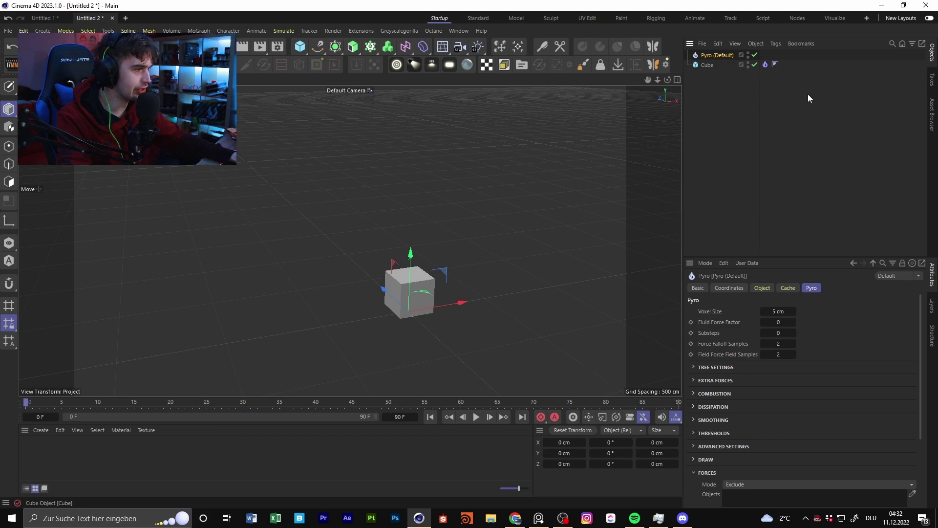
{"action": "left_click", "coordinate": [709, 263]}
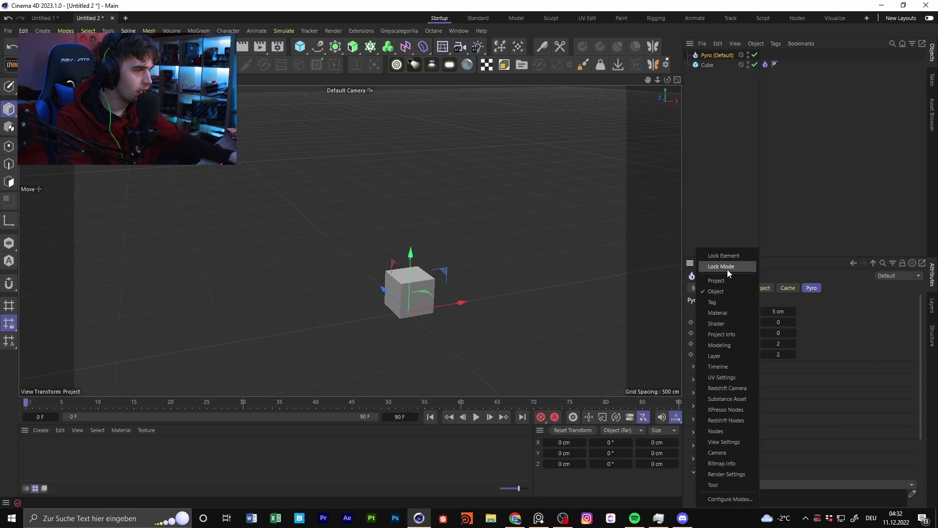
{"action": "left_click", "coordinate": [727, 282]}
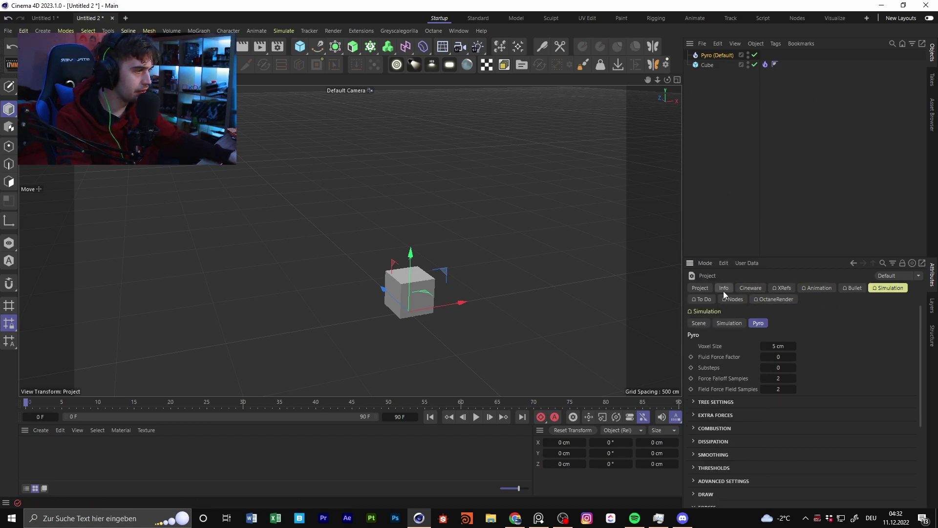
{"action": "left_click", "coordinate": [734, 325]}
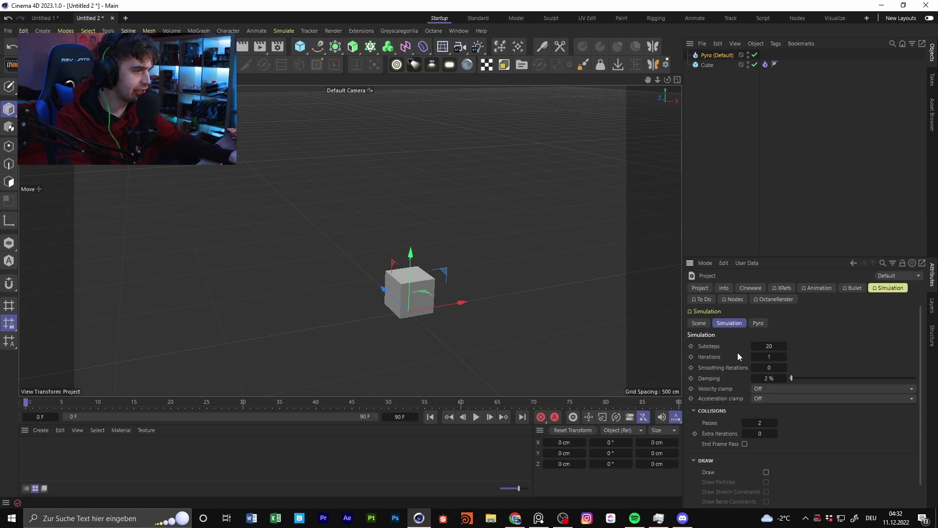
Step: Test the simulation with the project's scene gravity at 0 cm and reset the gravity to its default of -981 cm during playback
{"action": "left_click", "coordinate": [699, 323]}
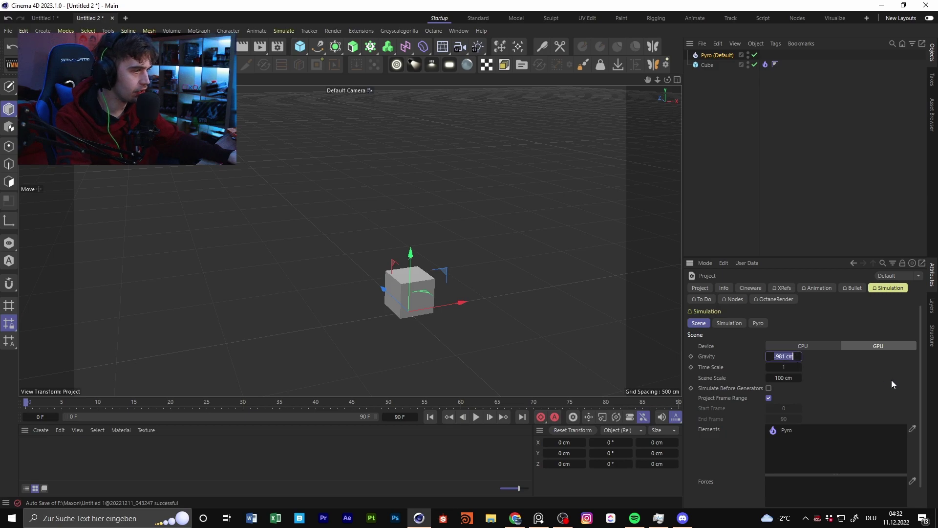
{"action": "type", "text": "0"}
{"action": "key", "text": "Return"}
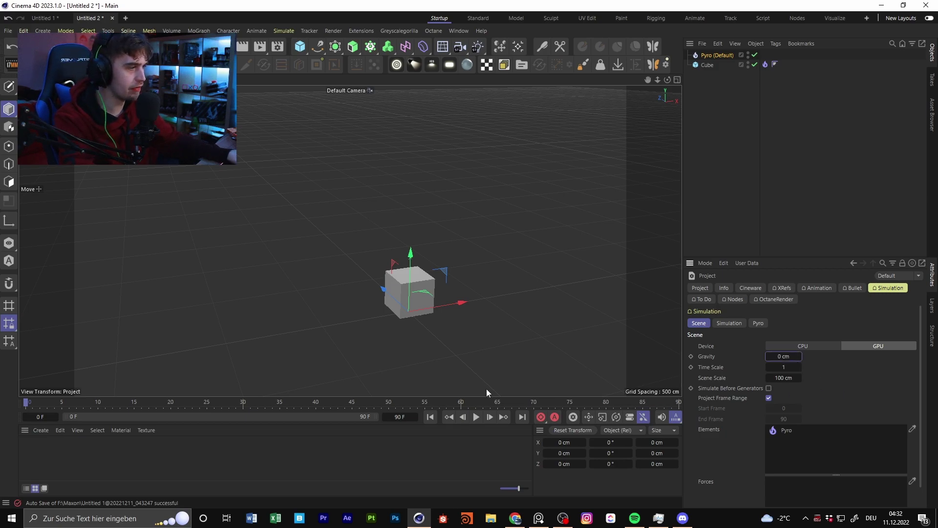
{"action": "left_click", "coordinate": [475, 417]}
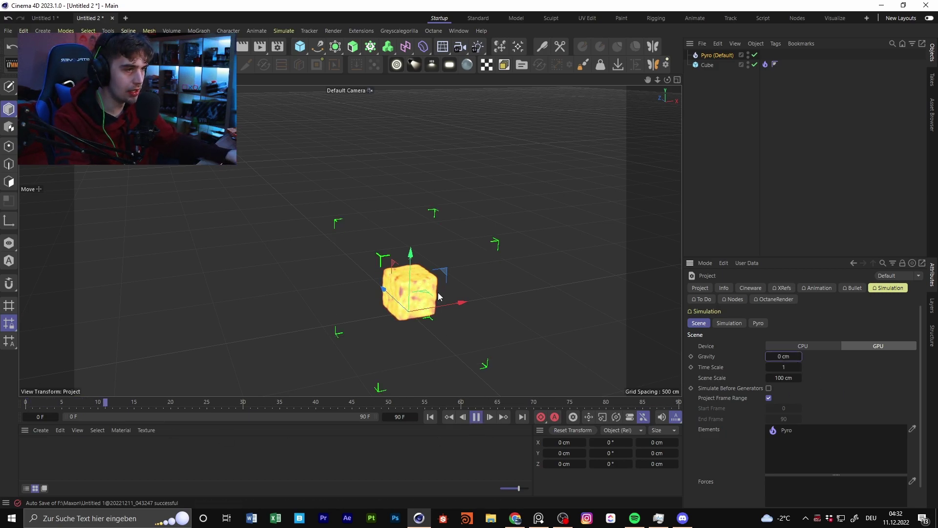
{"action": "left_click_drag", "start_coordinate": [438, 295], "coordinate": [410, 267], "text": "alt"}
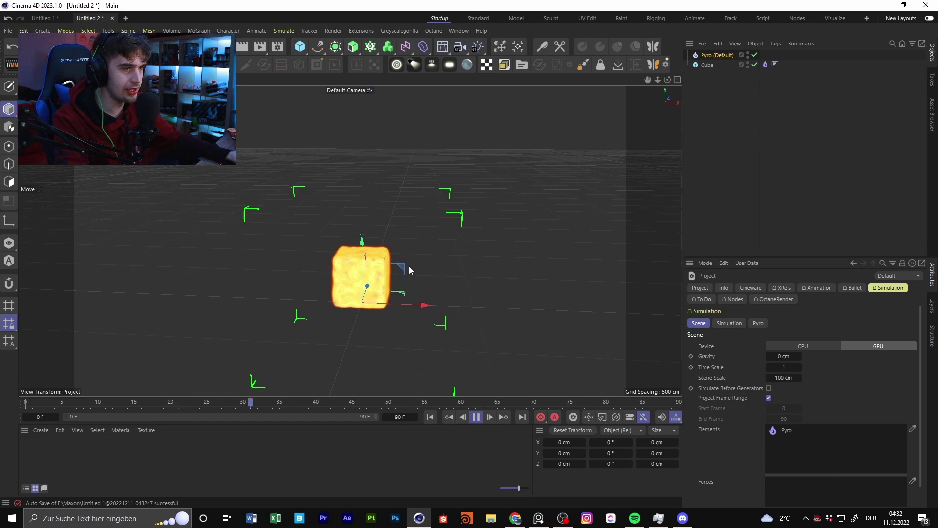
{"action": "right_click", "coordinate": [800, 356]}
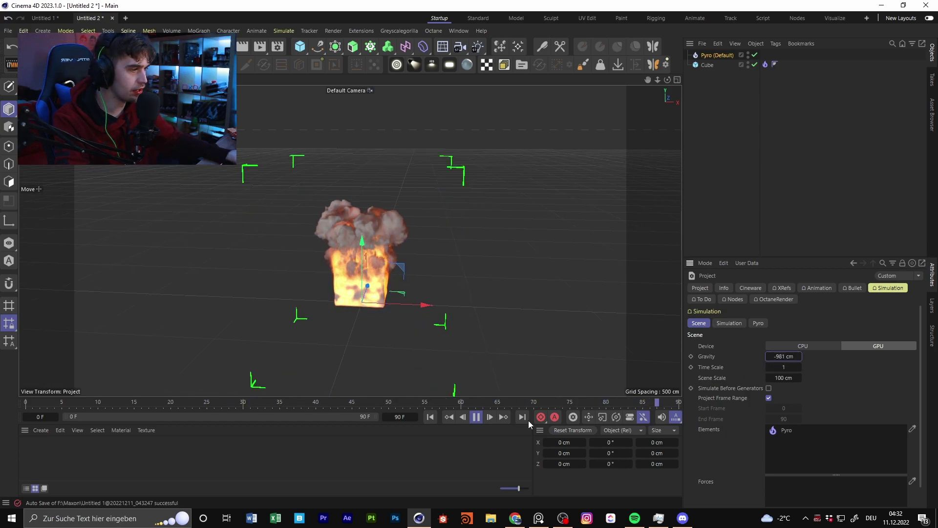
{"action": "left_click", "coordinate": [477, 418]}
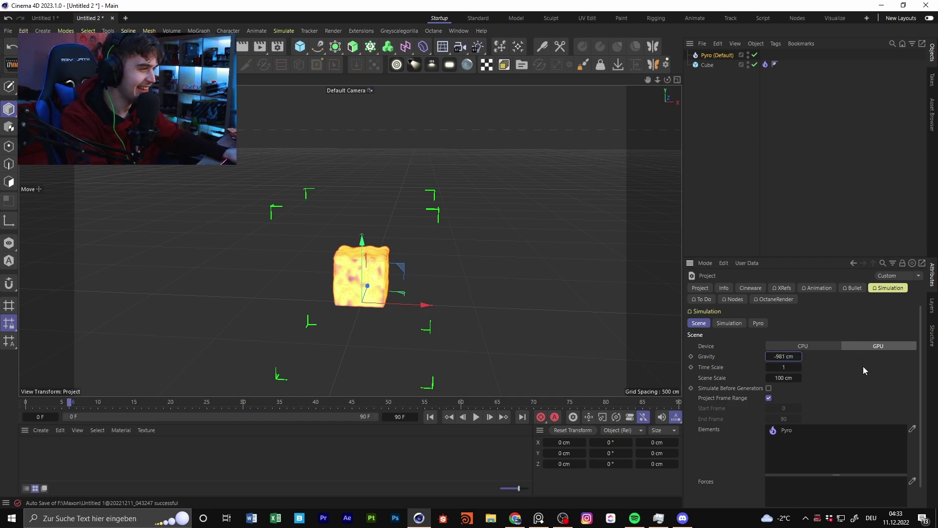
Step: Set the project's scene gravity to 981 cm and play the simulation from frame 0, viewing it from several angles
{"action": "left_click_drag", "start_coordinate": [59, 410], "coordinate": [26, 410]}
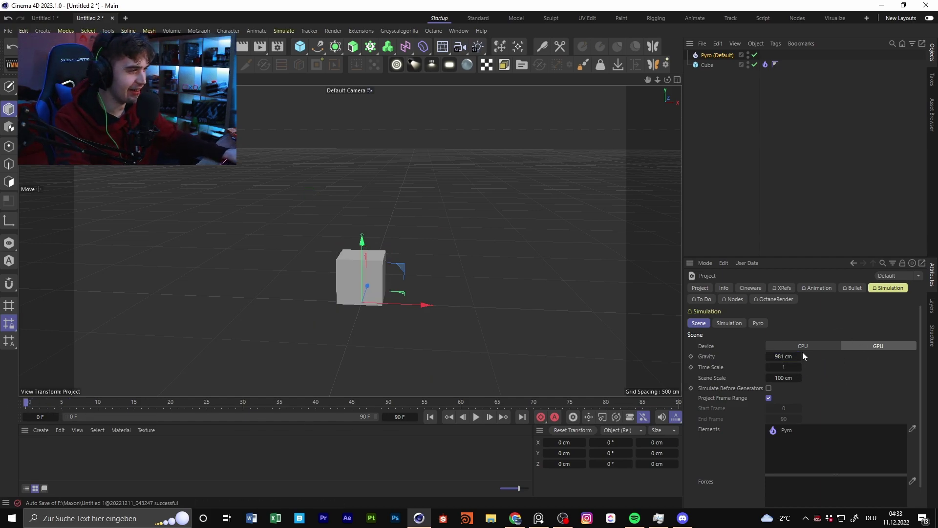
{"action": "middle_click_drag", "start_coordinate": [438, 281], "coordinate": [440, 271], "text": "alt"}
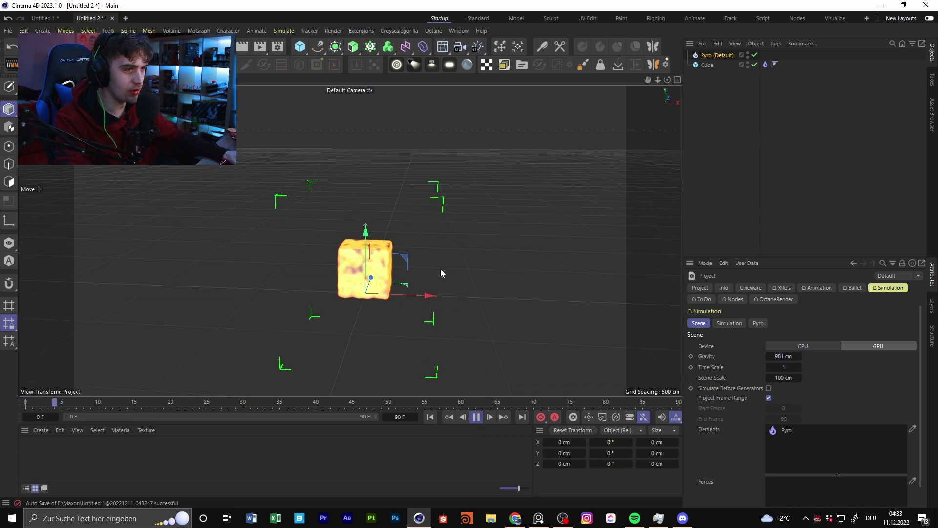
{"action": "left_click_drag", "start_coordinate": [426, 296], "coordinate": [418, 281], "text": "alt"}
{"action": "middle_click_drag", "start_coordinate": [400, 304], "coordinate": [413, 281], "text": "alt"}
{"action": "mouse_move", "coordinate": [386, 292]}
{"action": "left_mouse_down", "text": "alt"}
{"action": "mouse_move", "coordinate": [350, 303]}
{"action": "mouse_move", "coordinate": [389, 303]}
{"action": "mouse_move", "coordinate": [374, 310]}
{"action": "mouse_move", "coordinate": [415, 288]}
{"action": "mouse_move", "coordinate": [430, 332]}
{"action": "left_mouse_up", "text": "alt"}
Step: Return the simulation to frame 0 and raise the cube to a Y position of about 492 cm
{"action": "left_click", "coordinate": [476, 416]}
{"action": "left_click_drag", "start_coordinate": [100, 403], "coordinate": [26, 396]}
{"action": "left_click", "coordinate": [702, 65]}
{"action": "left_click_drag", "start_coordinate": [383, 204], "coordinate": [378, 117]}
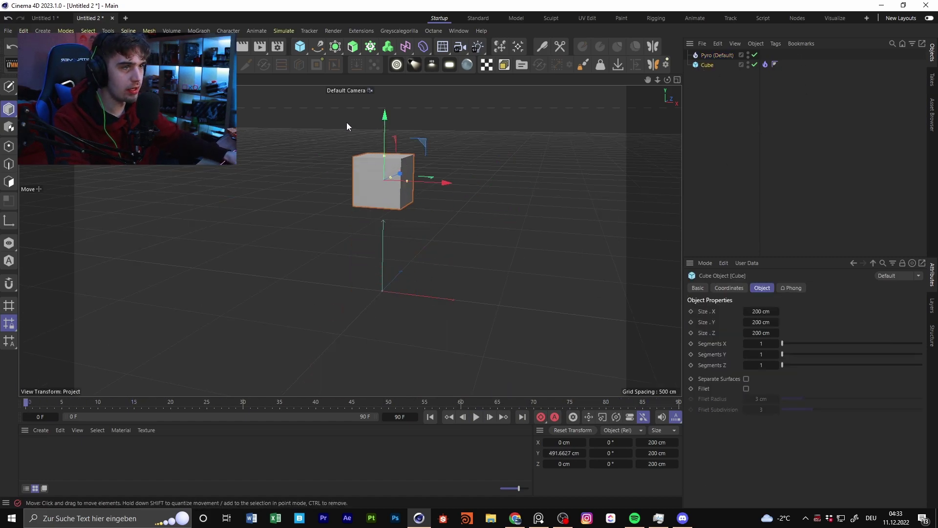
Step: Add a plane under the cube, scale it to about 1479 × 1479 cm and give it a Collider tag
{"action": "left_click_drag", "start_coordinate": [300, 48], "coordinate": [384, 80]}
{"action": "left_click_drag", "start_coordinate": [440, 297], "coordinate": [647, 320]}
{"action": "right_click", "coordinate": [707, 55]}
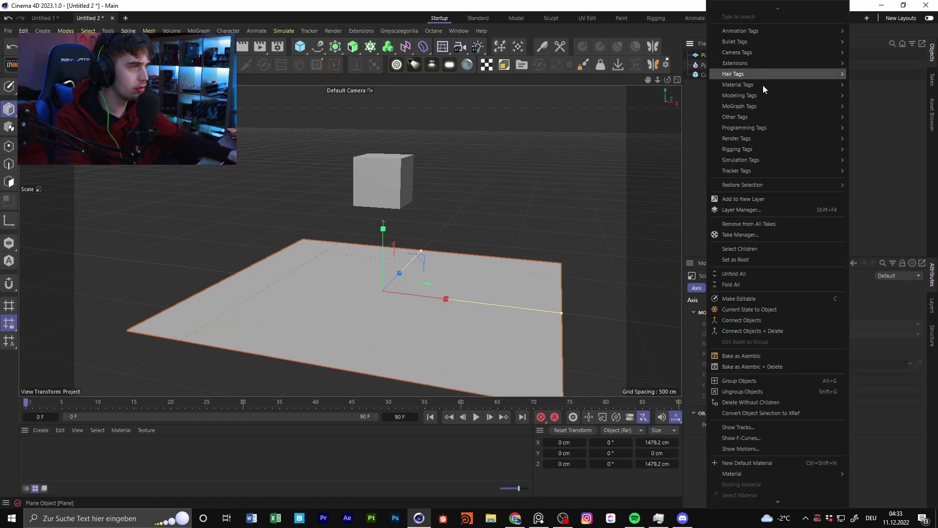
{"action": "mouse_move", "coordinate": [763, 163]}
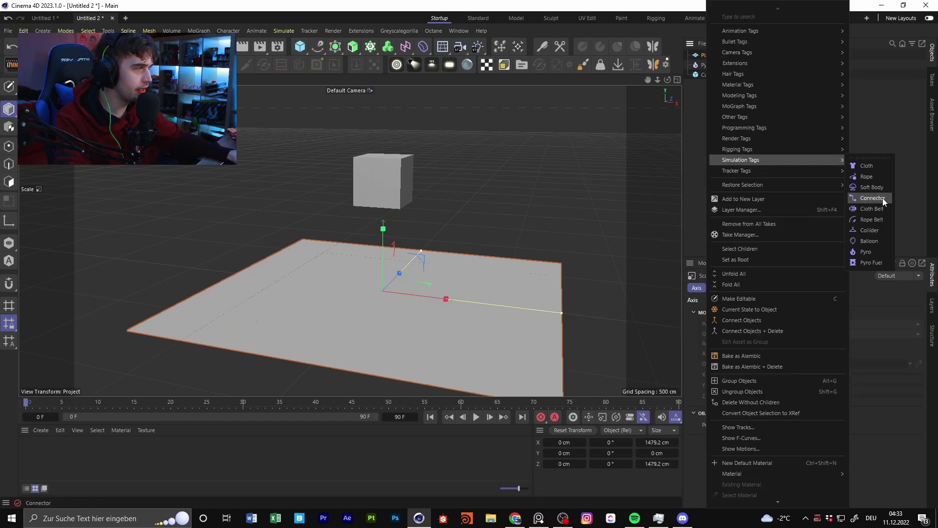
{"action": "left_click", "coordinate": [869, 230]}
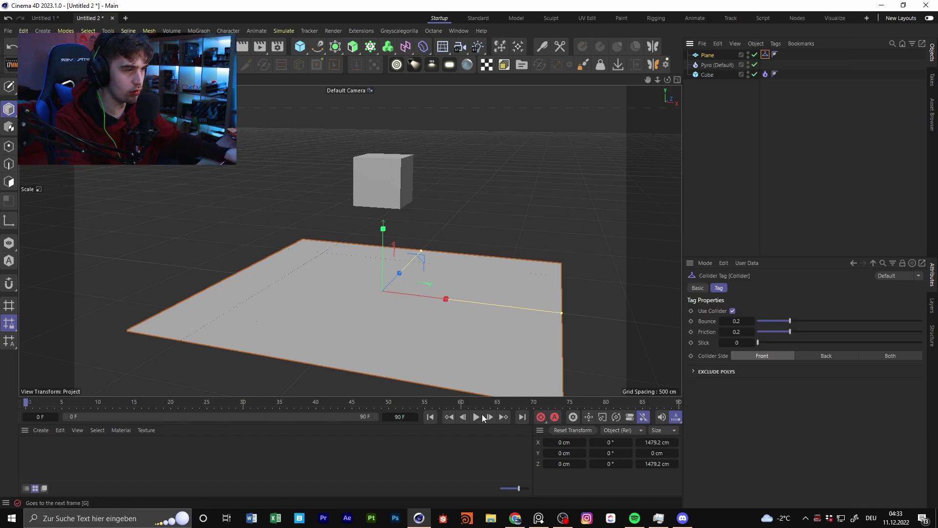
Step: Play the simulation and view the burning cube above the collider plane from a lower angle
{"action": "left_click", "coordinate": [477, 417]}
{"action": "left_click_drag", "start_coordinate": [409, 288], "coordinate": [400, 268], "text": "alt"}
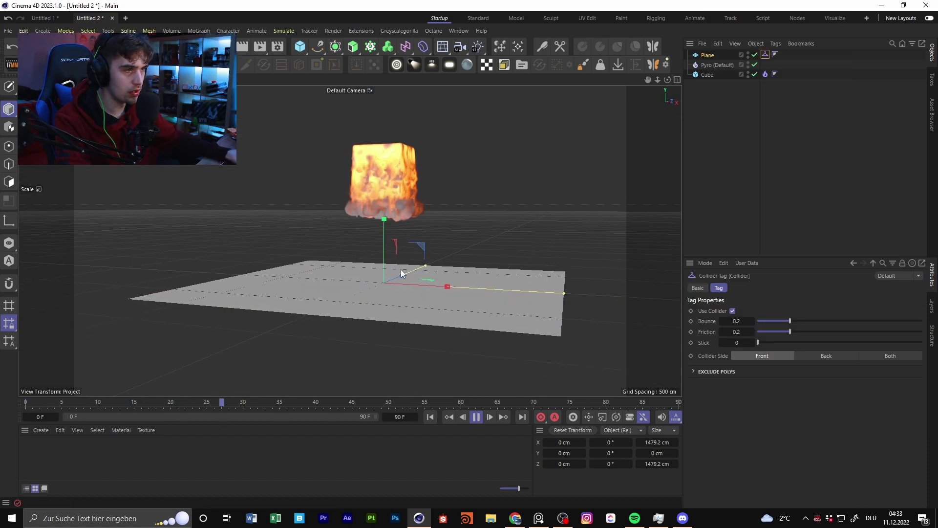
{"action": "mouse_move", "coordinate": [421, 289]}
{"action": "left_mouse_down", "text": "alt"}
{"action": "mouse_move", "coordinate": [427, 265]}
{"action": "mouse_move", "coordinate": [427, 289]}
{"action": "left_mouse_up", "text": "alt"}
{"action": "left_click", "coordinate": [426, 286]}
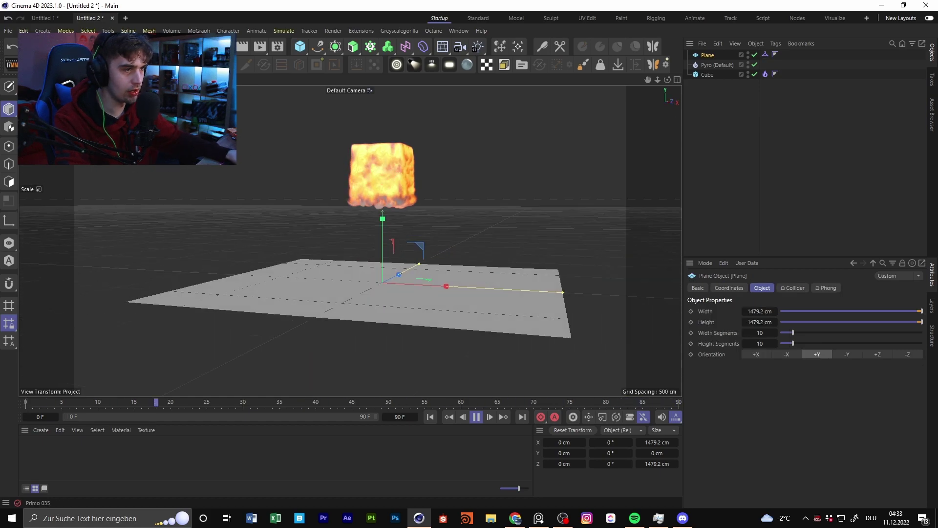
Step: Reset the simulation to frame 0 and raise the plane to a Y position of about 129 cm
{"action": "key", "text": "e"}
{"action": "left_click", "coordinate": [476, 416]}
{"action": "key", "text": "shift+f"}
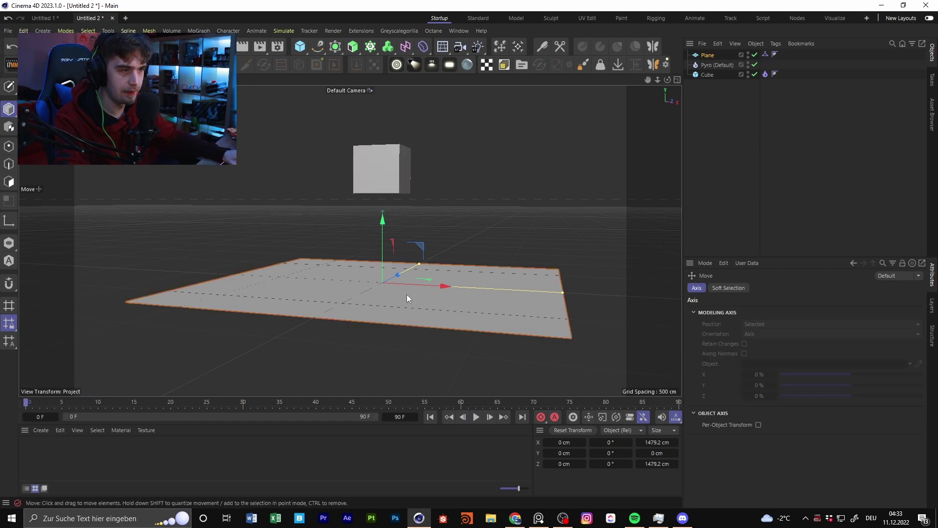
{"action": "left_click_drag", "start_coordinate": [385, 219], "coordinate": [380, 213]}
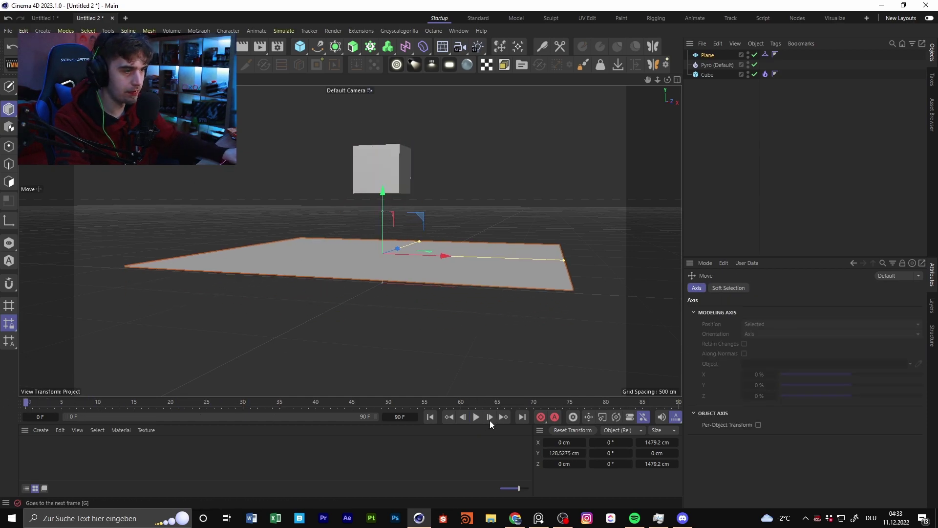
Step: Play the simulation, examine how the smoke meets the raised plane from several angles, and rewind to frame 0
{"action": "left_click", "coordinate": [476, 417]}
{"action": "left_click_drag", "start_coordinate": [451, 253], "coordinate": [432, 257], "text": "alt"}
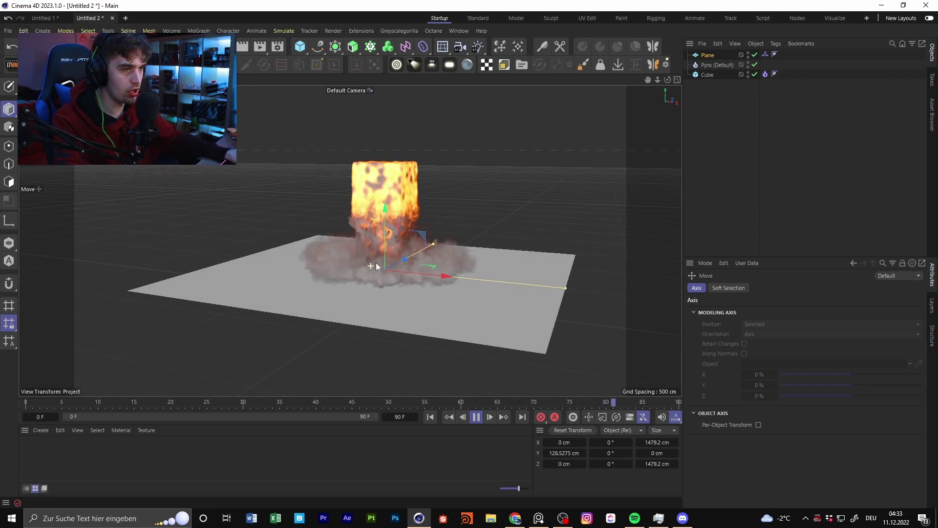
{"action": "left_click_drag", "start_coordinate": [395, 270], "coordinate": [465, 394], "text": "alt"}
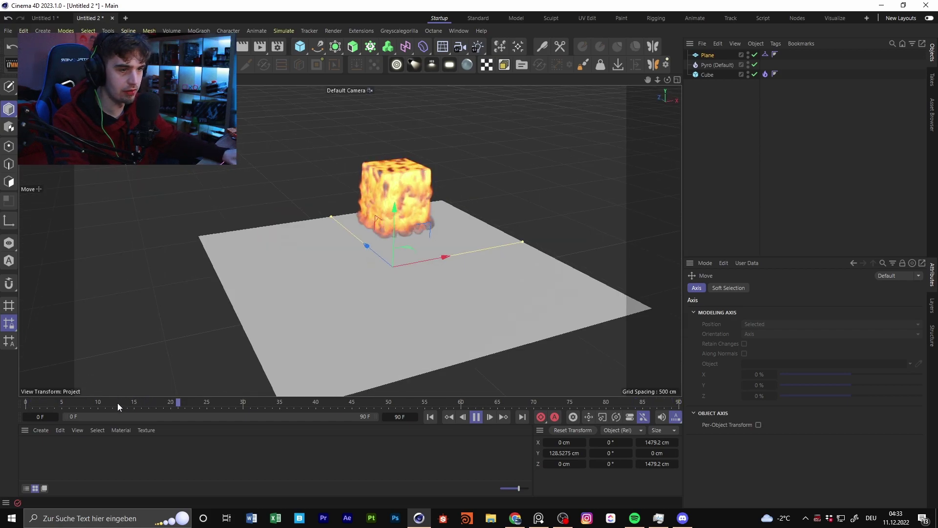
{"action": "left_click", "coordinate": [26, 403]}
{"action": "left_click_drag", "start_coordinate": [461, 306], "coordinate": [401, 274], "text": "alt"}
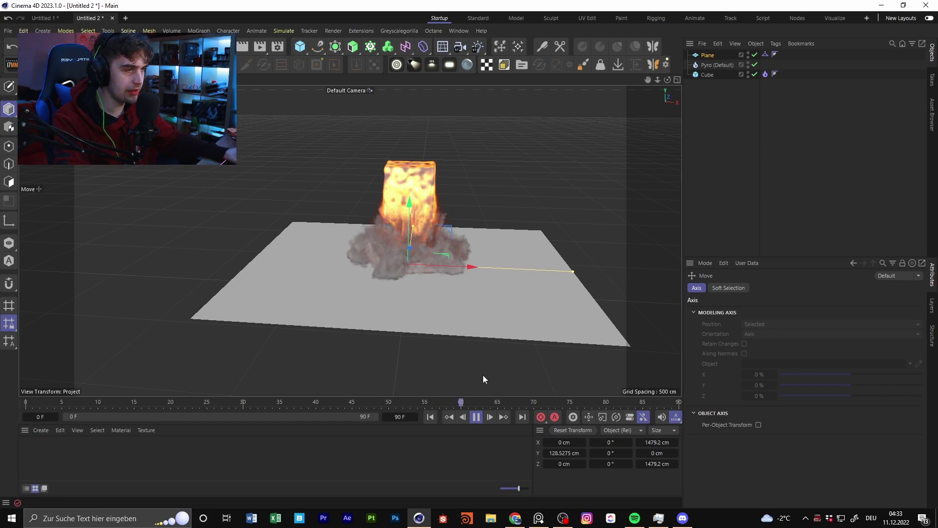
{"action": "key", "text": "space"}
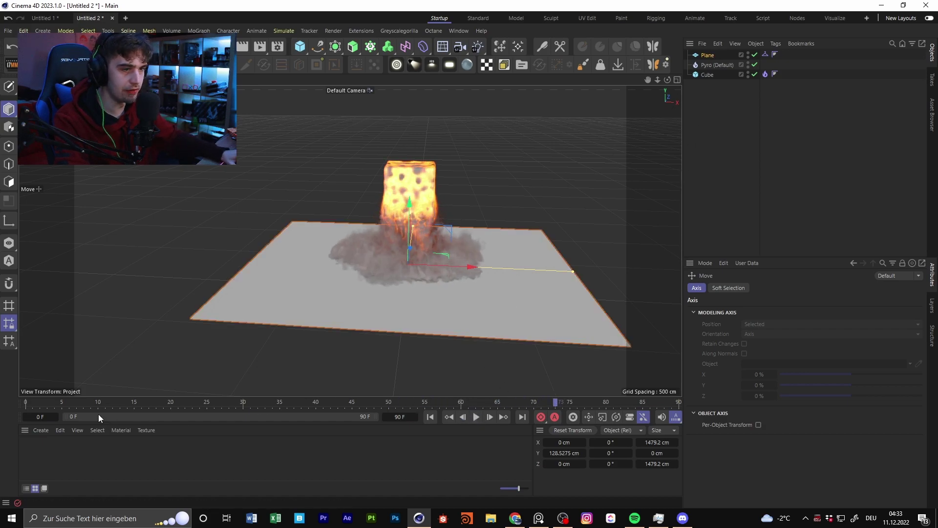
{"action": "left_click_drag", "start_coordinate": [54, 403], "coordinate": [3, 371]}
Step: Reshape the cube into a flat slab about 574 × 34 × 570 cm and lower it to about 144 cm, just above the plane
{"action": "left_click", "coordinate": [424, 185]}
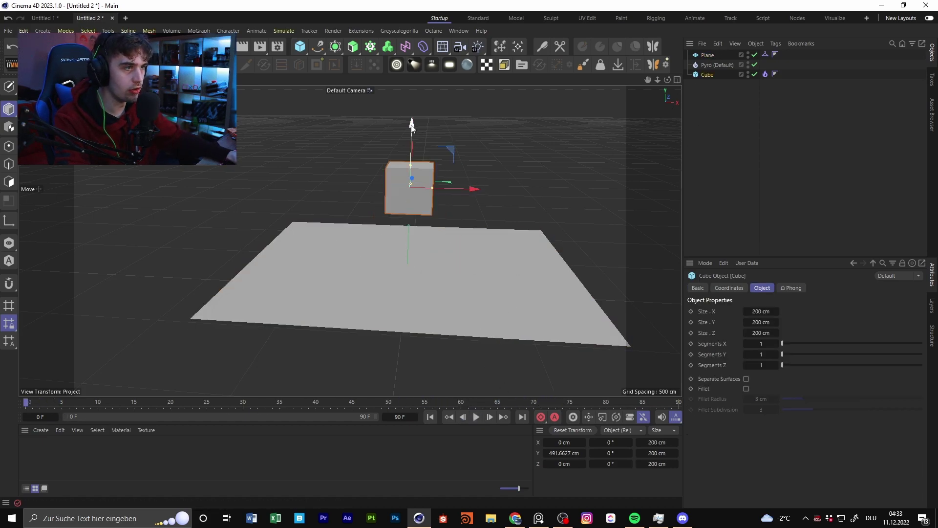
{"action": "left_click_drag", "start_coordinate": [411, 124], "coordinate": [410, 174]}
{"action": "left_click_drag", "start_coordinate": [432, 237], "coordinate": [474, 238]}
{"action": "left_click_drag", "start_coordinate": [410, 214], "coordinate": [407, 231]}
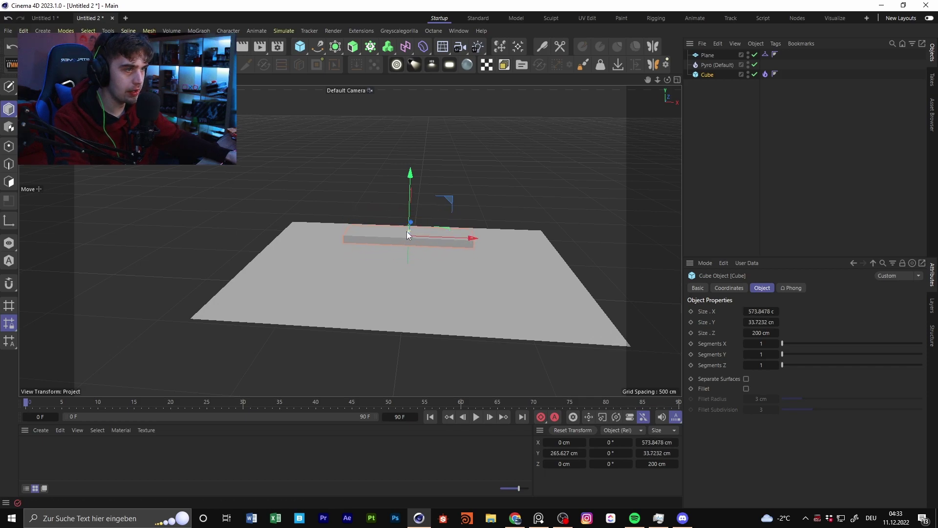
{"action": "left_click_drag", "start_coordinate": [414, 178], "coordinate": [410, 199]}
{"action": "left_click_drag", "start_coordinate": [371, 257], "coordinate": [491, 265], "text": "alt"}
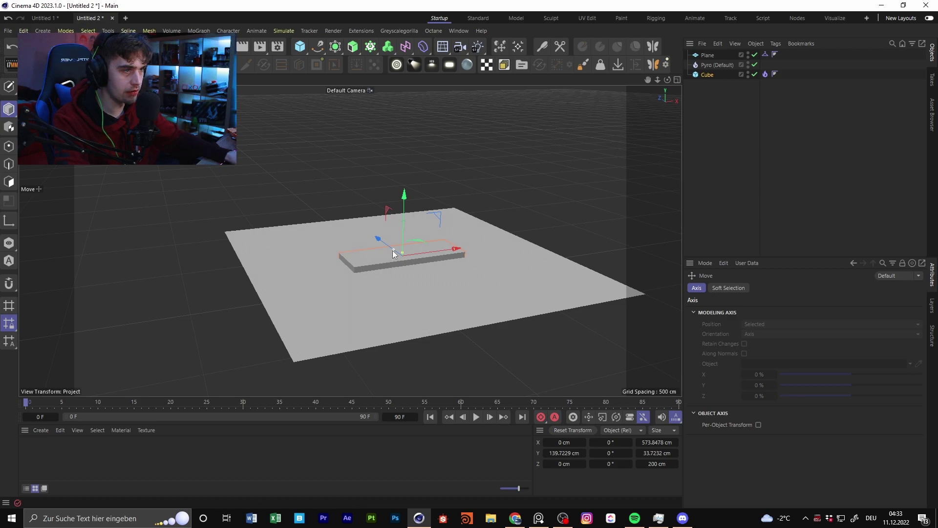
{"action": "left_click_drag", "start_coordinate": [404, 197], "coordinate": [407, 193]}
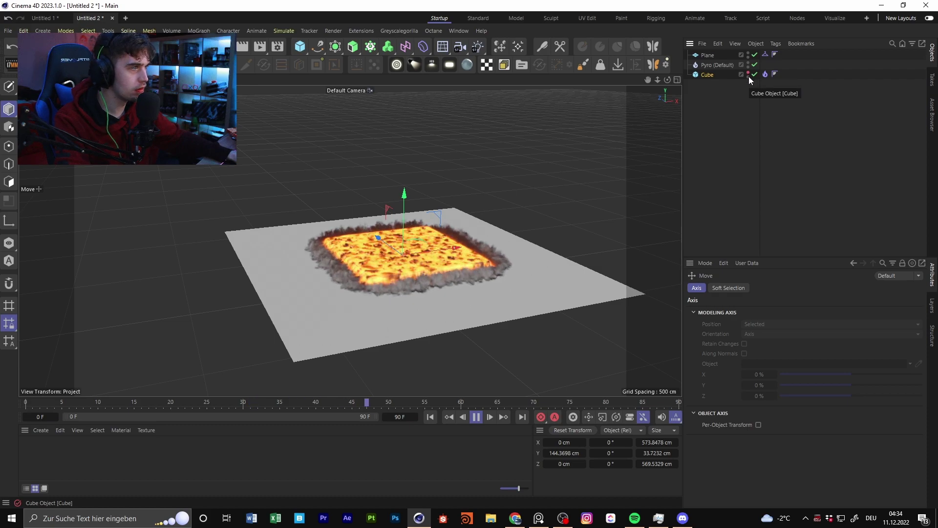
Step: View the slab's running fire simulation from a low angle at plane level and stop the playback
{"action": "left_click_drag", "start_coordinate": [410, 318], "coordinate": [400, 380], "text": "alt"}
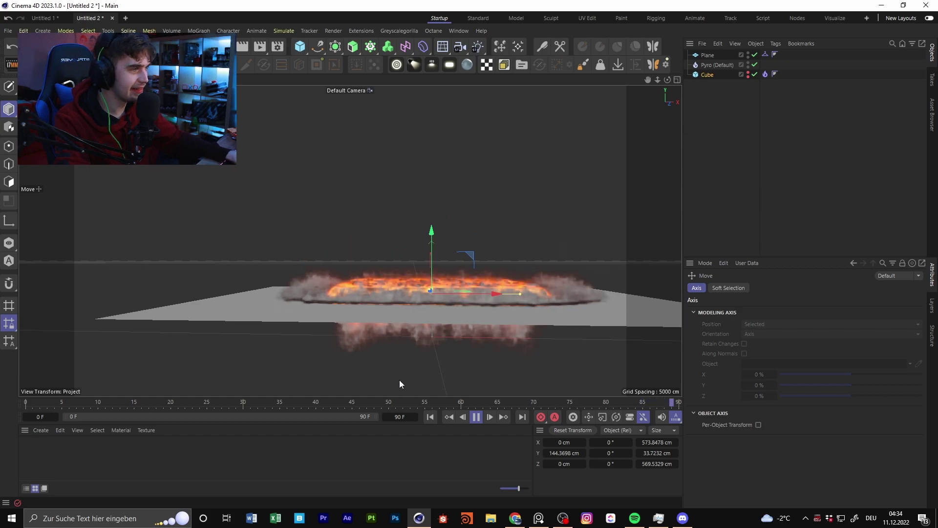
{"action": "left_click", "coordinate": [477, 417]}
{"action": "left_click", "coordinate": [714, 77]}
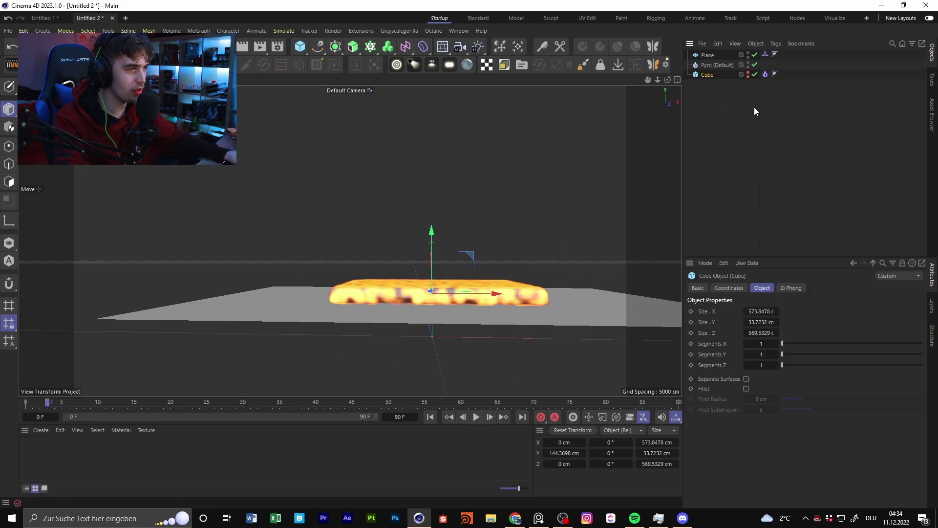
Step: Make the cube visible, increase its height to about 409 cm and raise it to a Y position of about 551 cm
{"action": "left_click", "coordinate": [748, 77]}
{"action": "left_click", "coordinate": [707, 74]}
{"action": "left_click_drag", "start_coordinate": [431, 274], "coordinate": [445, 152]}
{"action": "middle_click_drag", "start_coordinate": [445, 152], "coordinate": [421, 230], "text": "alt"}
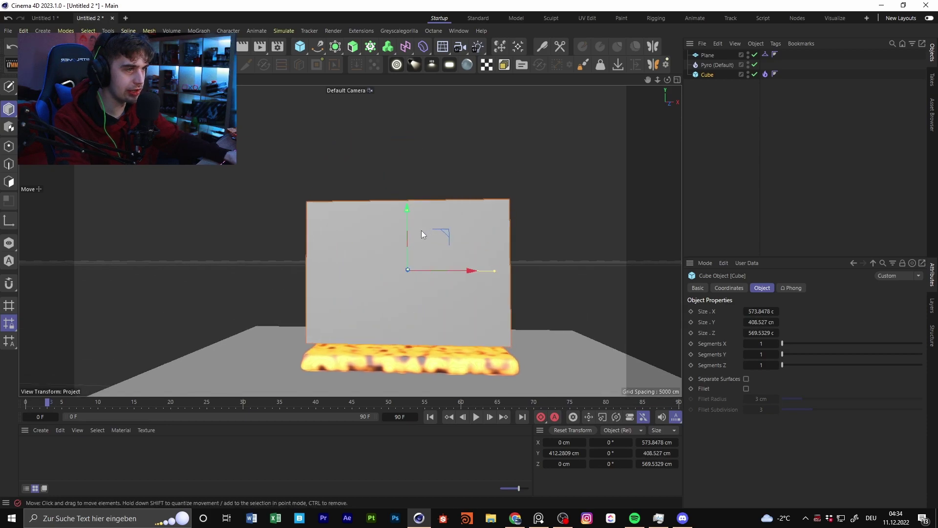
{"action": "left_click_drag", "start_coordinate": [409, 232], "coordinate": [418, 190]}
Step: Play the simulation with the enlarged cube and restart it from frame 0
{"action": "left_click", "coordinate": [476, 416]}
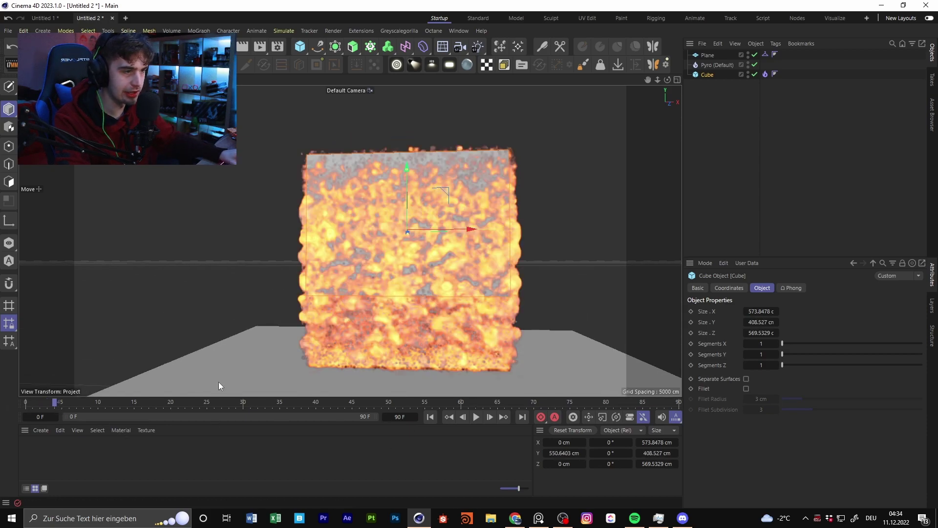
{"action": "left_click", "coordinate": [27, 404]}
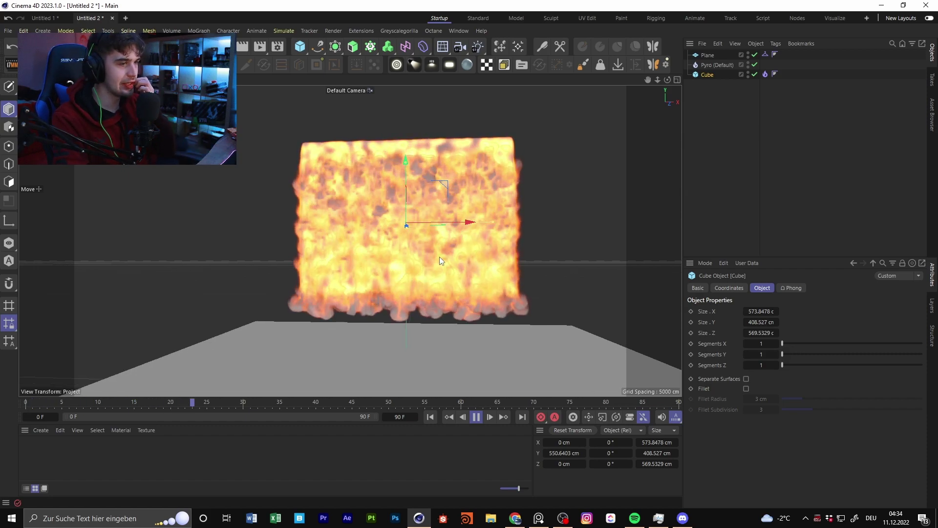
Step: Stop the playback and examine the burning cube and the smoke spreading over the plane from several angles
{"action": "middle_click_drag", "start_coordinate": [394, 300], "coordinate": [392, 294], "text": "alt"}
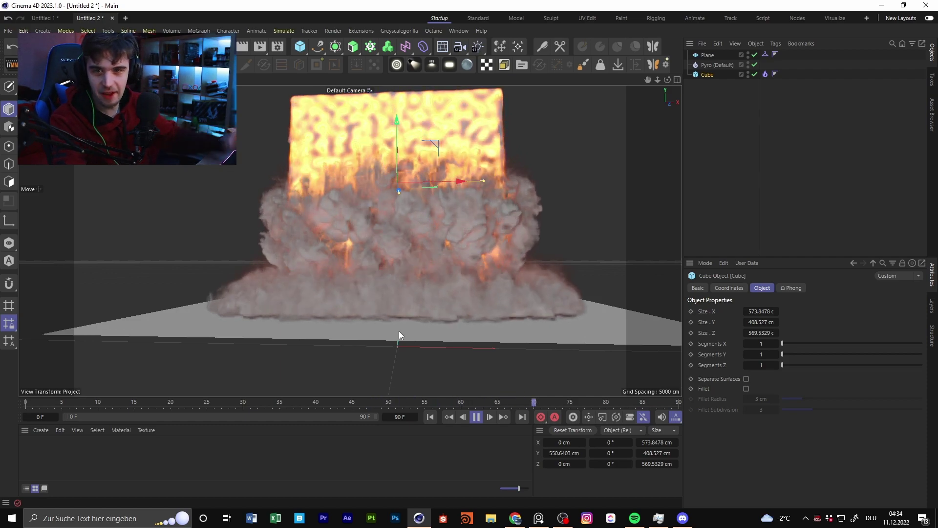
{"action": "left_click", "coordinate": [476, 417]}
{"action": "left_click_drag", "start_coordinate": [475, 235], "coordinate": [451, 266], "text": "alt"}
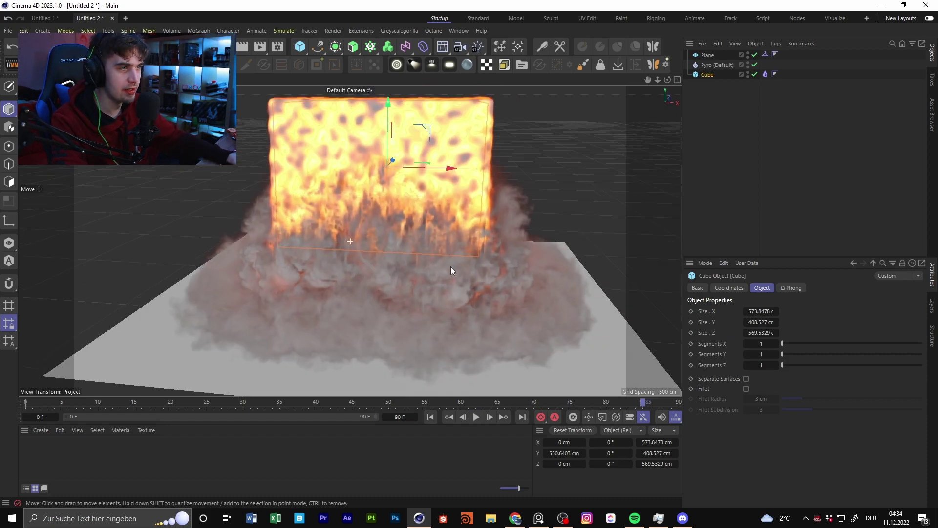
{"action": "right_click_drag", "start_coordinate": [451, 266], "coordinate": [332, 297], "text": "alt"}
{"action": "left_click_drag", "start_coordinate": [371, 288], "coordinate": [309, 276], "text": "alt"}
{"action": "middle_click_drag", "start_coordinate": [440, 276], "coordinate": [363, 246], "text": "alt"}
{"action": "mouse_move", "coordinate": [363, 246]}
{"action": "left_mouse_down", "text": "alt"}
{"action": "mouse_move", "coordinate": [459, 252]}
{"action": "mouse_move", "coordinate": [366, 241]}
{"action": "mouse_move", "coordinate": [429, 268]}
{"action": "mouse_move", "coordinate": [446, 257]}
{"action": "left_mouse_up", "text": "alt"}
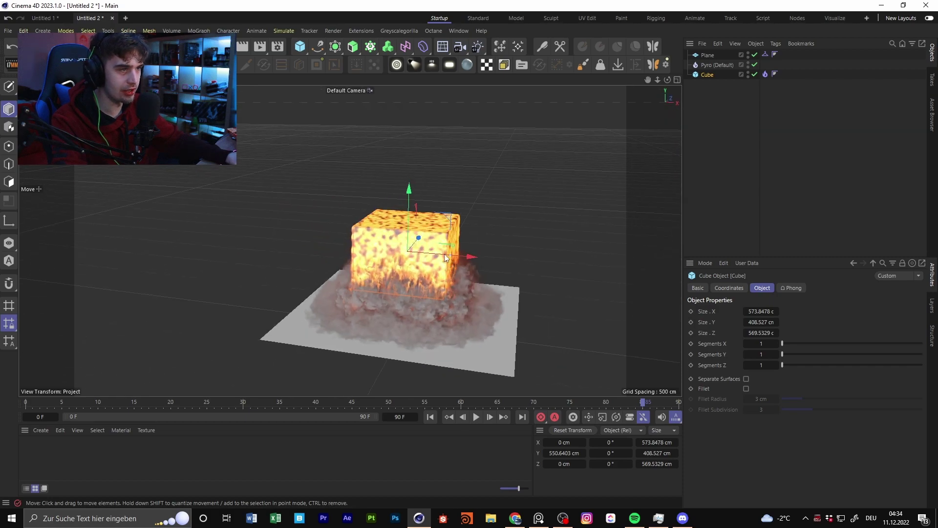
Step: Set the scene gravity in the project's simulation settings to -981 cm
{"action": "left_click", "coordinate": [717, 66]}
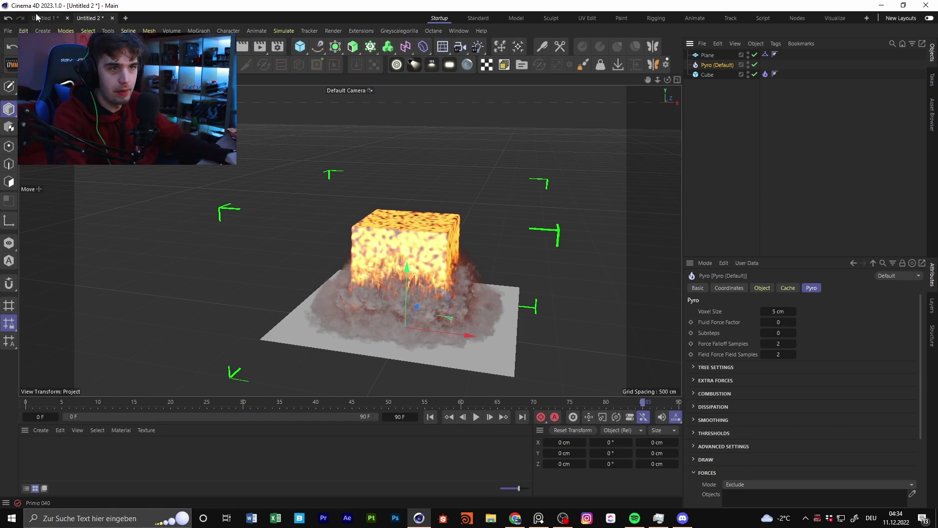
{"action": "left_click", "coordinate": [23, 31]}
{"action": "left_click", "coordinate": [60, 174]}
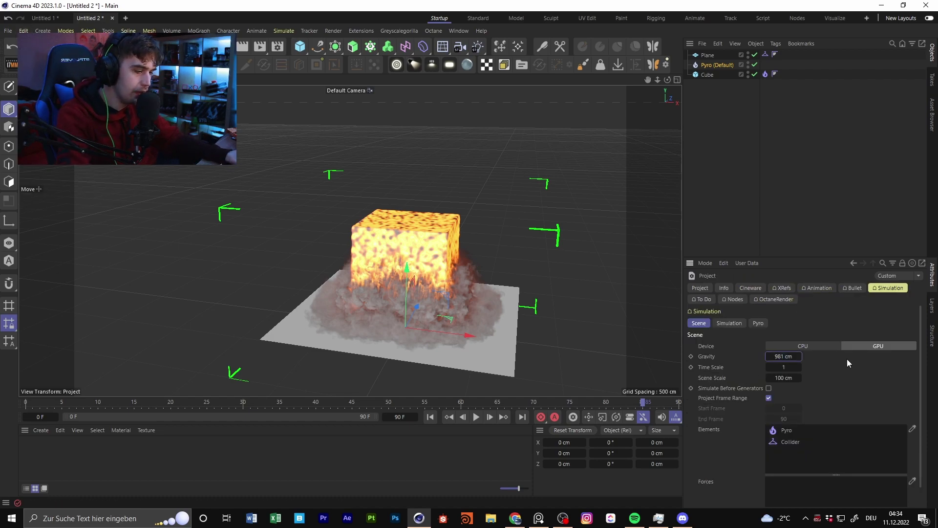
{"action": "type", "text": "-"}
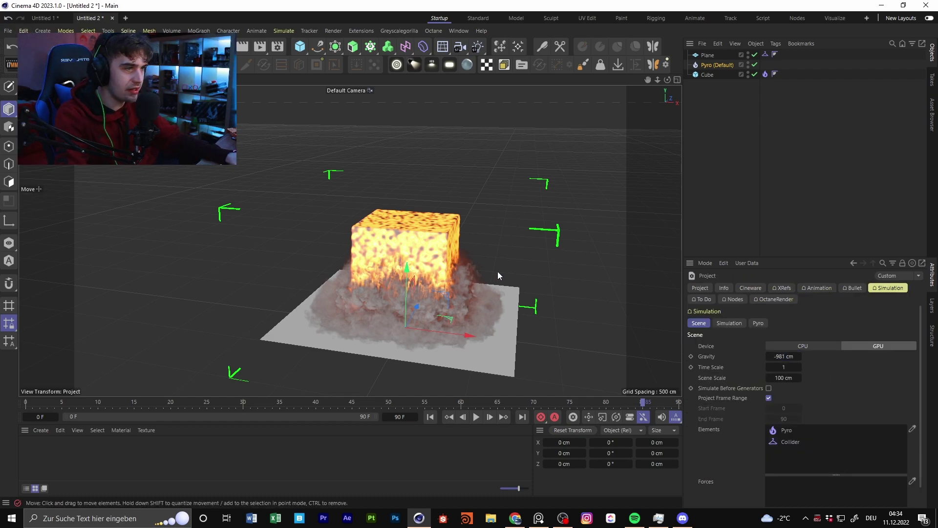
Step: Replay the fire simulation from frame 0, view it from a low angle and stop the playback
{"action": "middle_click_drag", "start_coordinate": [497, 271], "coordinate": [489, 274], "text": "alt"}
{"action": "left_click", "coordinate": [26, 403]}
{"action": "middle_click_drag", "start_coordinate": [419, 239], "coordinate": [412, 259], "text": "alt"}
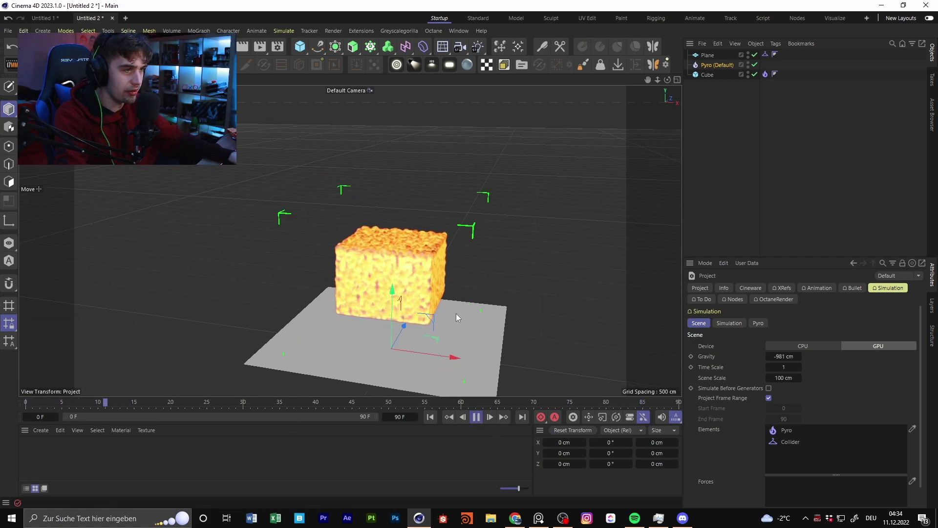
{"action": "left_click_drag", "start_coordinate": [480, 262], "coordinate": [491, 263], "text": "alt"}
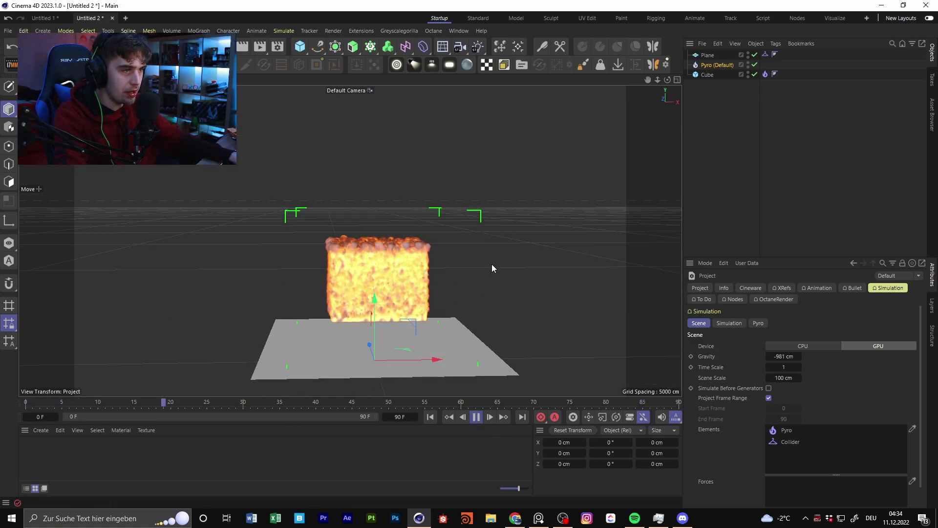
{"action": "left_click", "coordinate": [476, 417]}
Step: Look at the wind force in the Untitled 1 scene and return to the cube and plane in Untitled 2
{"action": "left_click", "coordinate": [46, 16]}
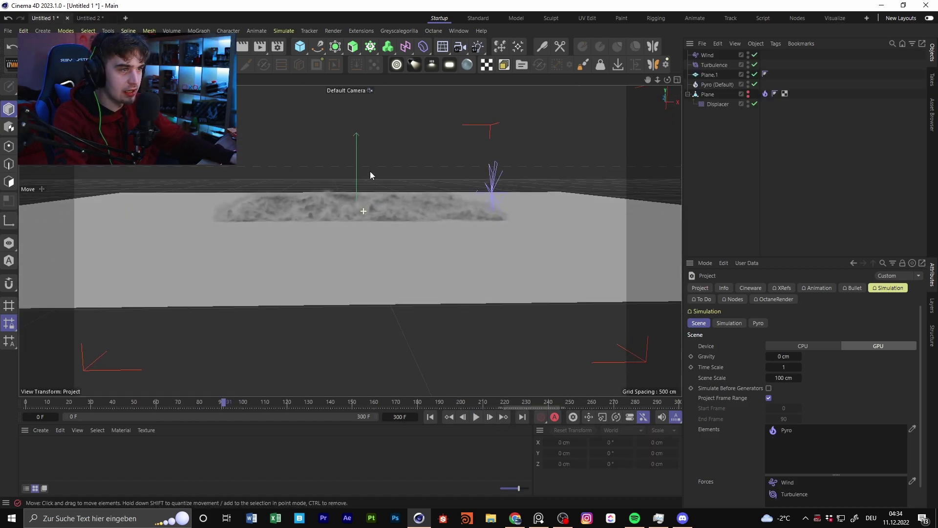
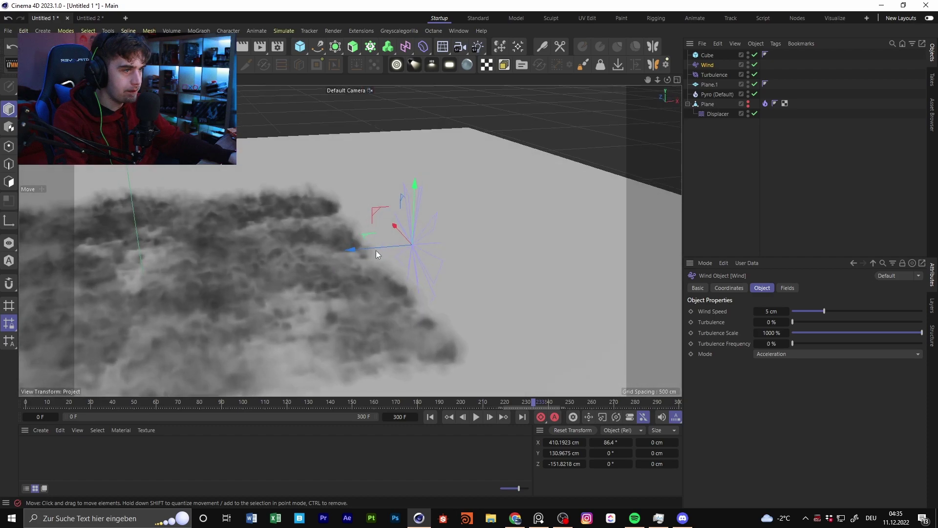
{"action": "left_click", "coordinate": [229, 31]}
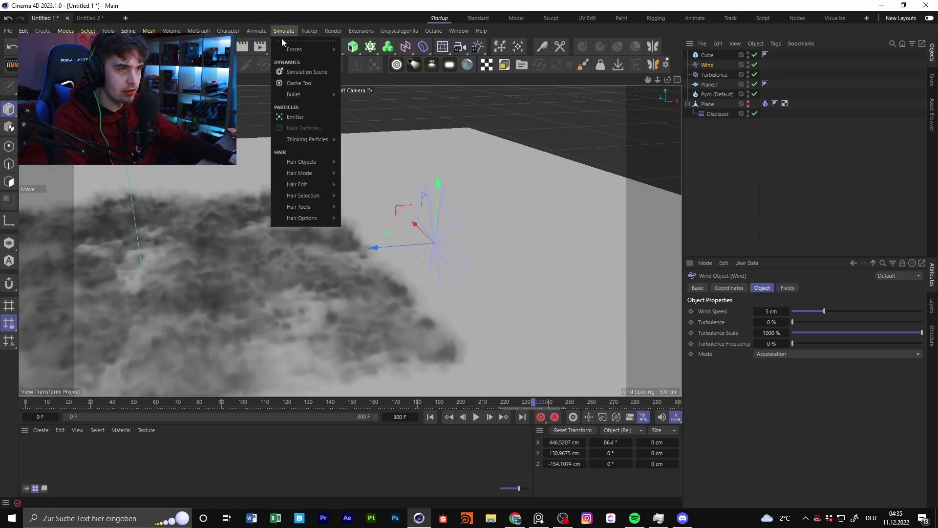
{"action": "left_click", "coordinate": [513, 111]}
{"action": "left_click", "coordinate": [831, 205]}
{"action": "right_click_drag", "start_coordinate": [386, 231], "coordinate": [354, 248], "text": "alt"}
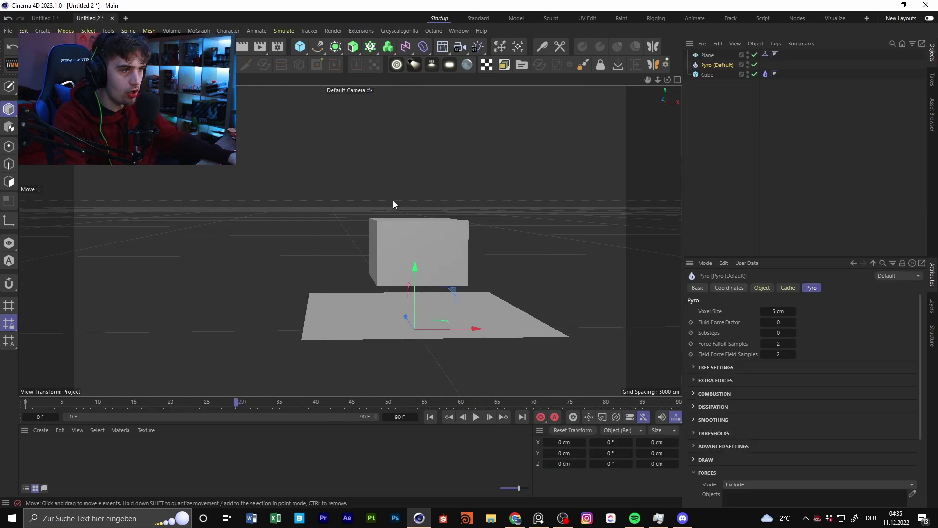
{"action": "left_click_drag", "start_coordinate": [393, 200], "coordinate": [381, 232], "text": "alt"}
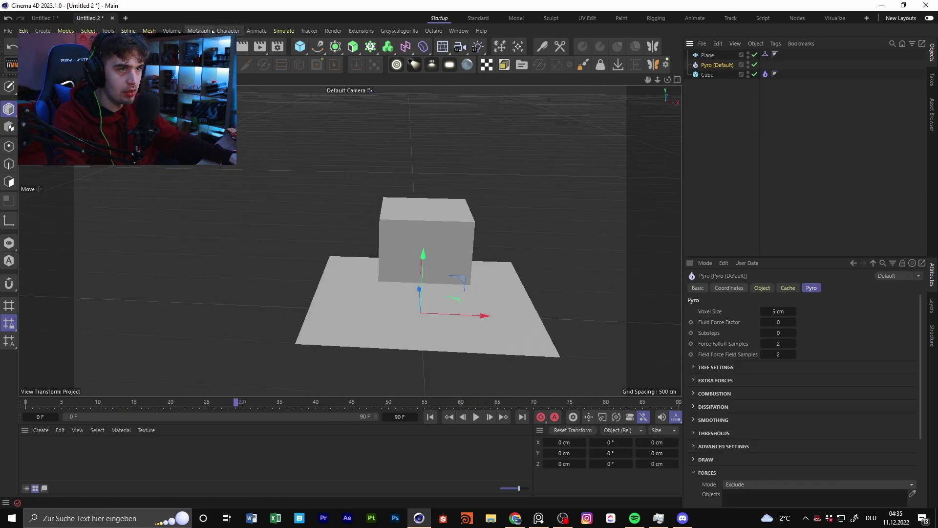
Step: Detach the simulation forces as a floating palette, move it clear of the cube and rewind the scene to frame 0
{"action": "left_click", "coordinate": [282, 31]}
{"action": "mouse_move", "coordinate": [303, 51]}
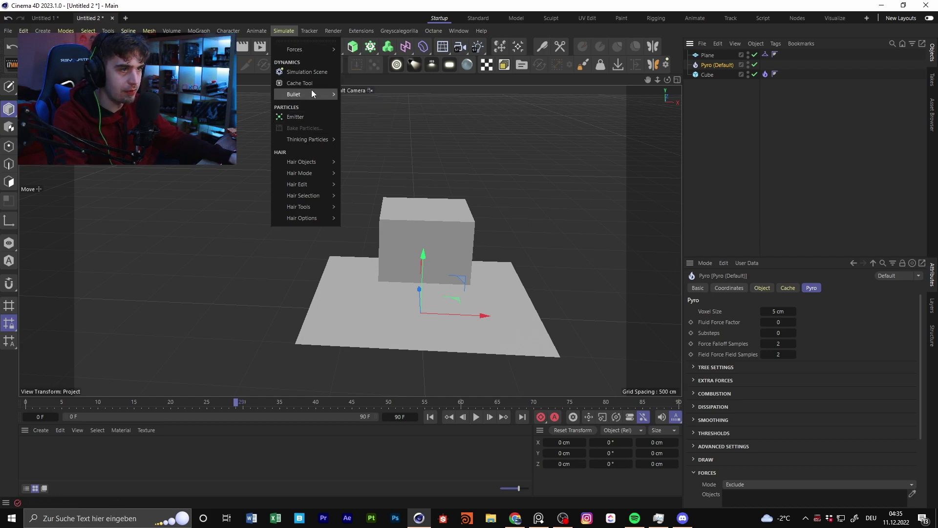
{"action": "mouse_move", "coordinate": [315, 97]}
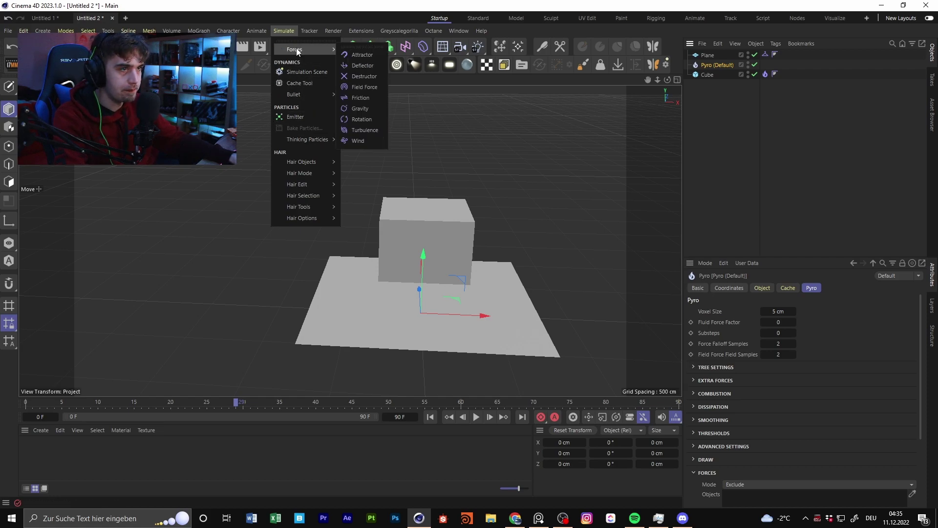
{"action": "left_click", "coordinate": [361, 47]}
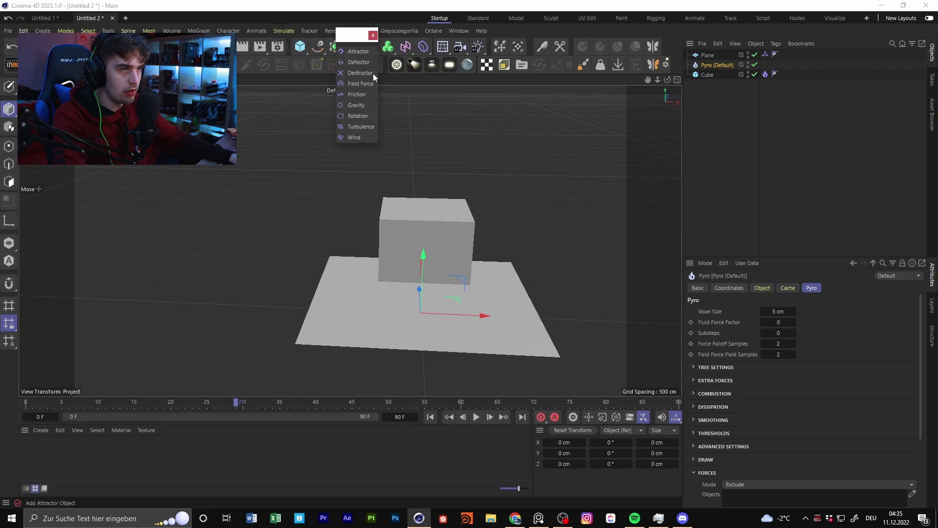
{"action": "left_click_drag", "start_coordinate": [342, 48], "coordinate": [335, 176]}
{"action": "mouse_move", "coordinate": [376, 278]}
{"action": "left_mouse_down"}
{"action": "mouse_move", "coordinate": [522, 338]}
{"action": "mouse_move", "coordinate": [425, 279]}
{"action": "mouse_move", "coordinate": [383, 284]}
{"action": "left_mouse_up"}
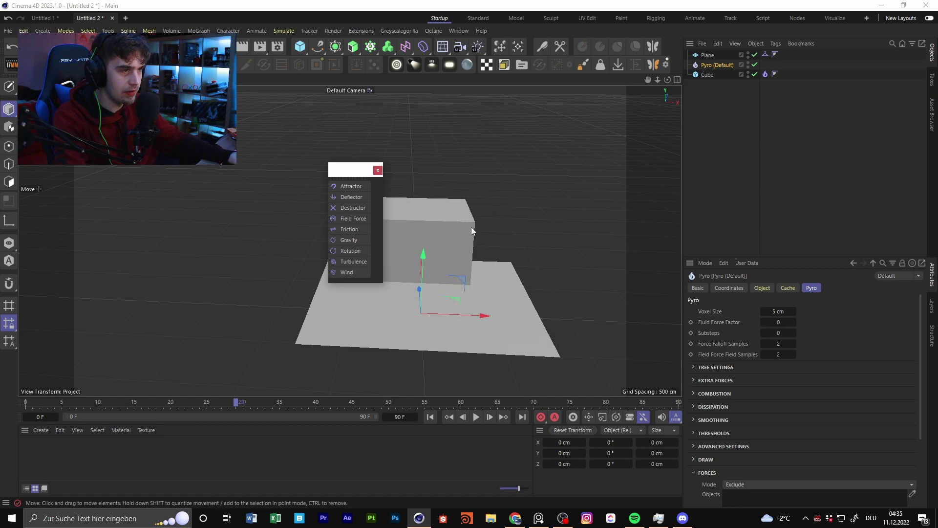
{"action": "middle_click_drag", "start_coordinate": [364, 387], "coordinate": [303, 387], "text": "alt"}
{"action": "left_click_drag", "start_coordinate": [440, 246], "coordinate": [456, 191], "text": "alt"}
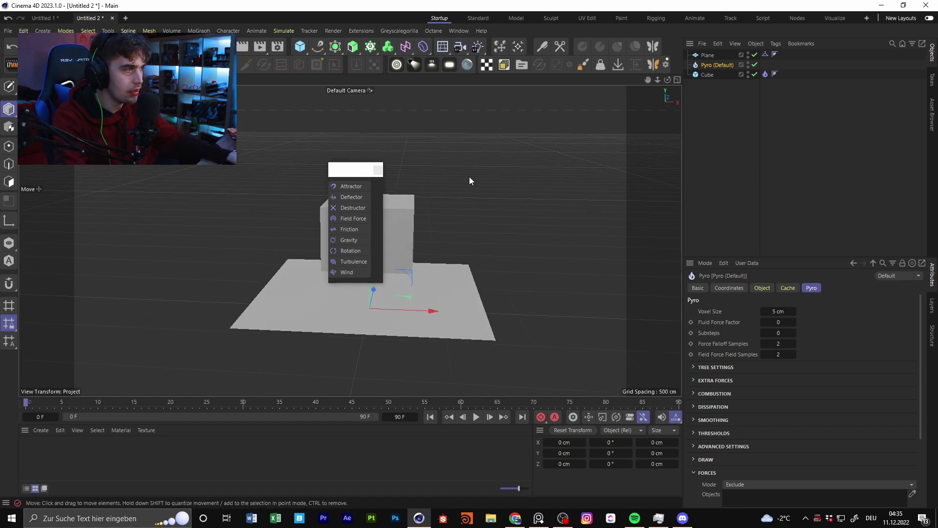
{"action": "left_click_drag", "start_coordinate": [354, 172], "coordinate": [174, 147]}
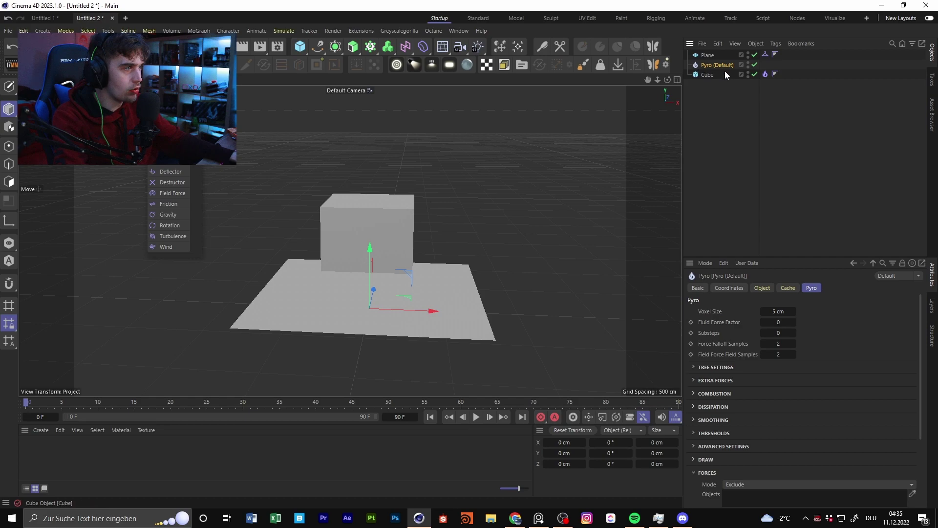
Step: Review the cube's Pyro tag and the Pyro object's Forces settings, and add a Wind force to the scene
{"action": "left_click", "coordinate": [766, 74]}
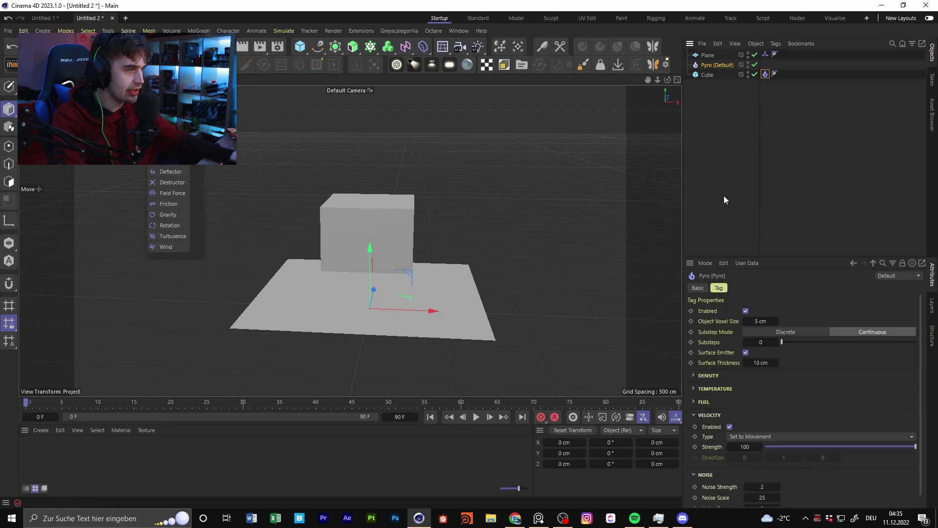
{"action": "left_click", "coordinate": [715, 66]}
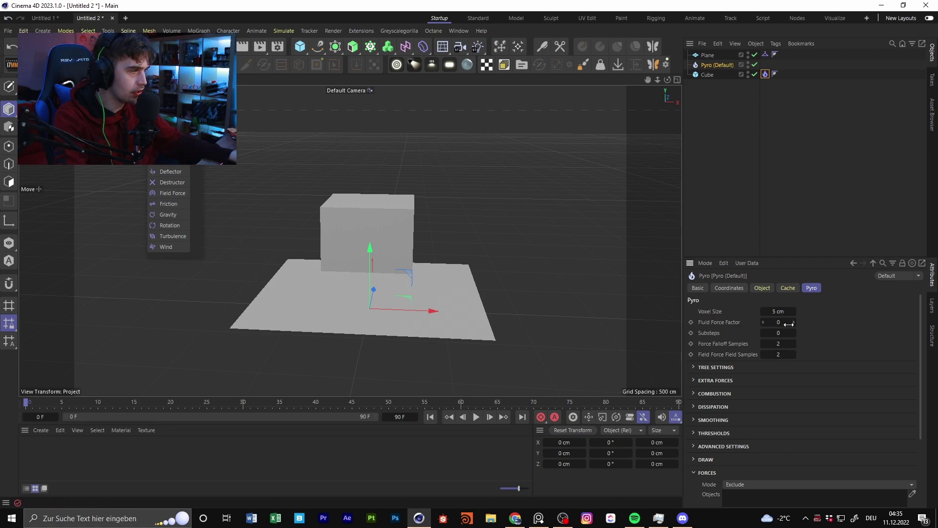
{"action": "scroll", "coordinate": [850, 335], "scroll_direction": "down", "scroll_amount": 3}
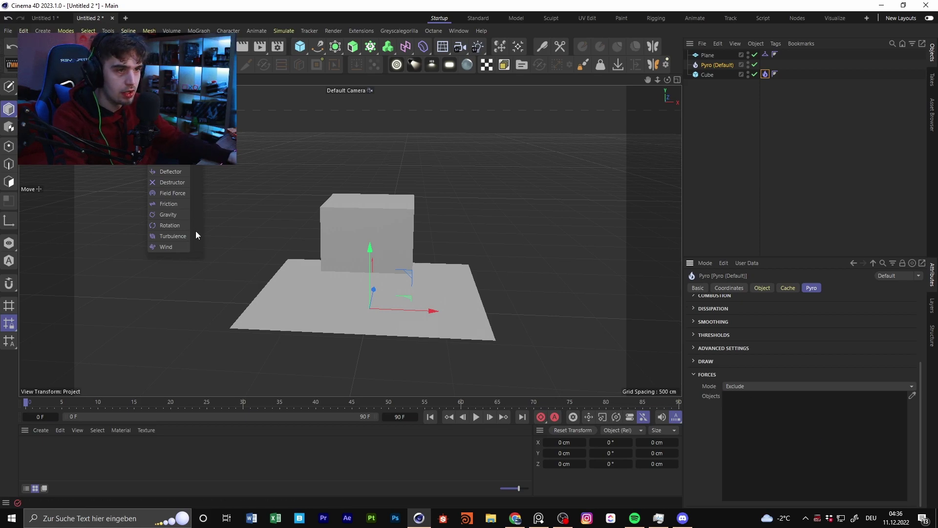
{"action": "left_click", "coordinate": [165, 247]}
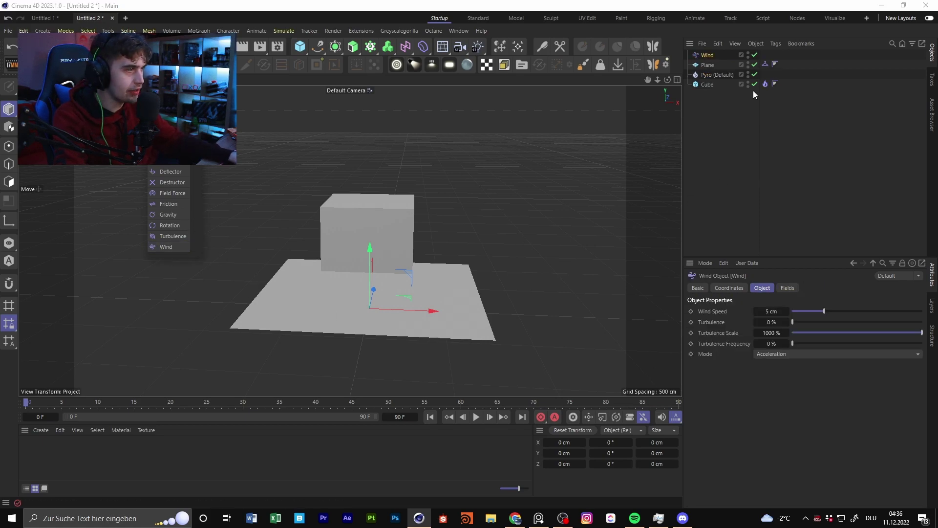
Step: Add the Wind to the Pyro object's Forces list and move the floating forces palette out of the viewport
{"action": "left_click", "coordinate": [711, 75]}
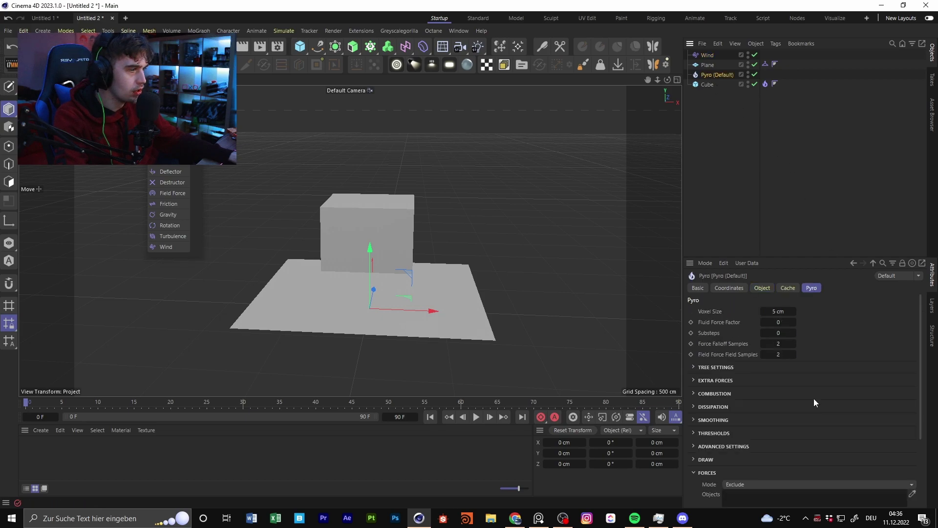
{"action": "scroll", "coordinate": [819, 381], "scroll_direction": "down", "scroll_amount": 3}
{"action": "left_click_drag", "start_coordinate": [757, 417], "coordinate": [763, 403]}
{"action": "left_click", "coordinate": [785, 389]}
{"action": "left_click", "coordinate": [782, 389]}
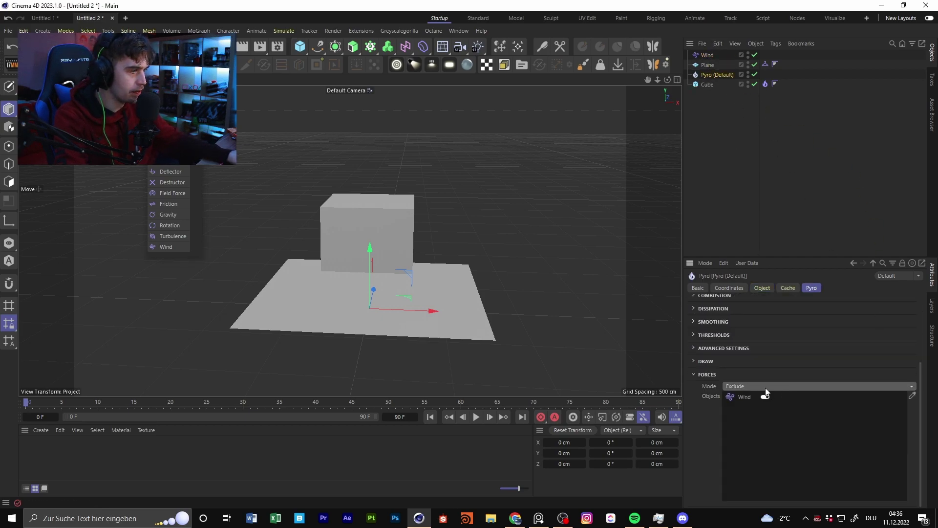
{"action": "left_click", "coordinate": [772, 386]}
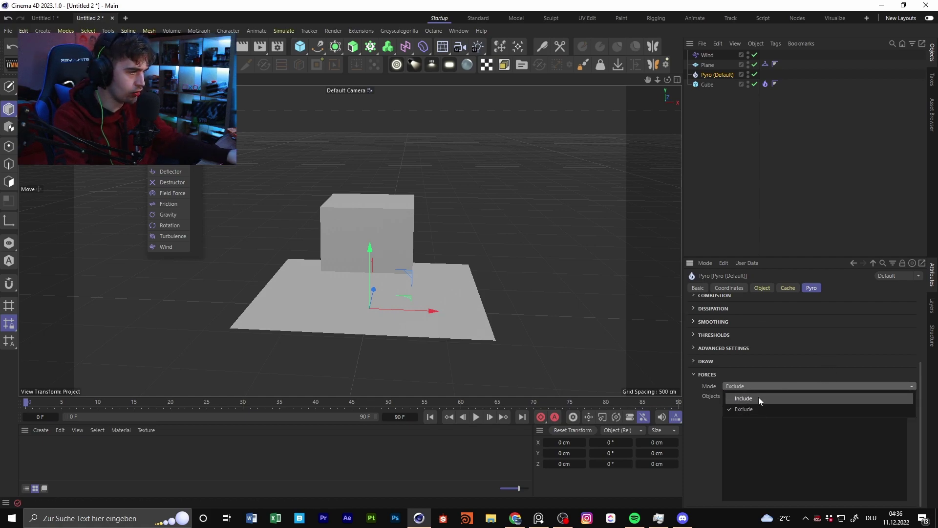
{"action": "left_click", "coordinate": [757, 386]}
{"action": "left_click_drag", "start_coordinate": [167, 145], "coordinate": [875, 188]}
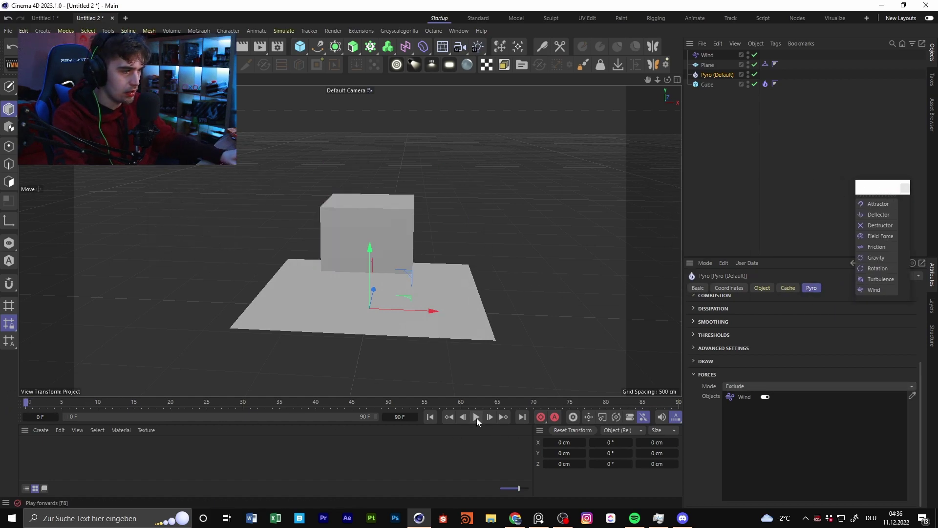
Step: Set the Wind object's speed to 500 cm and start the simulation
{"action": "left_click", "coordinate": [707, 55]}
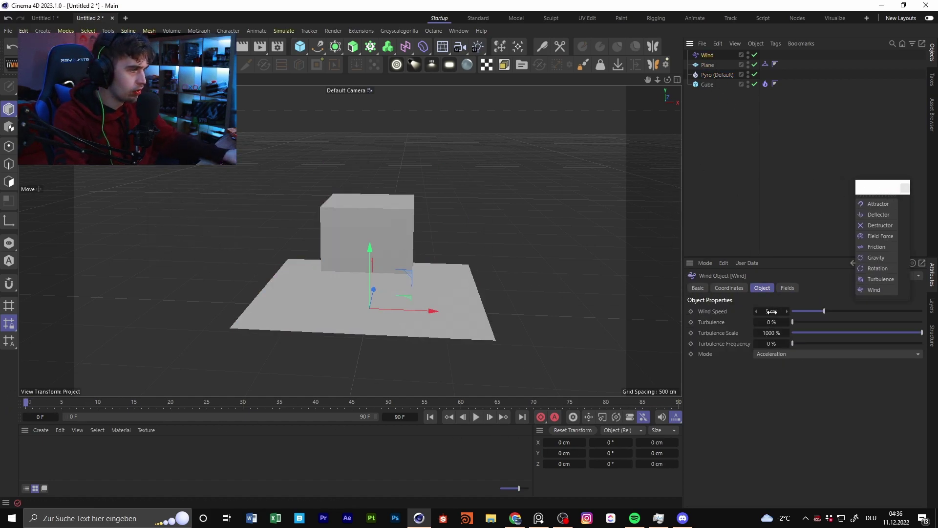
{"action": "left_click", "coordinate": [771, 311]}
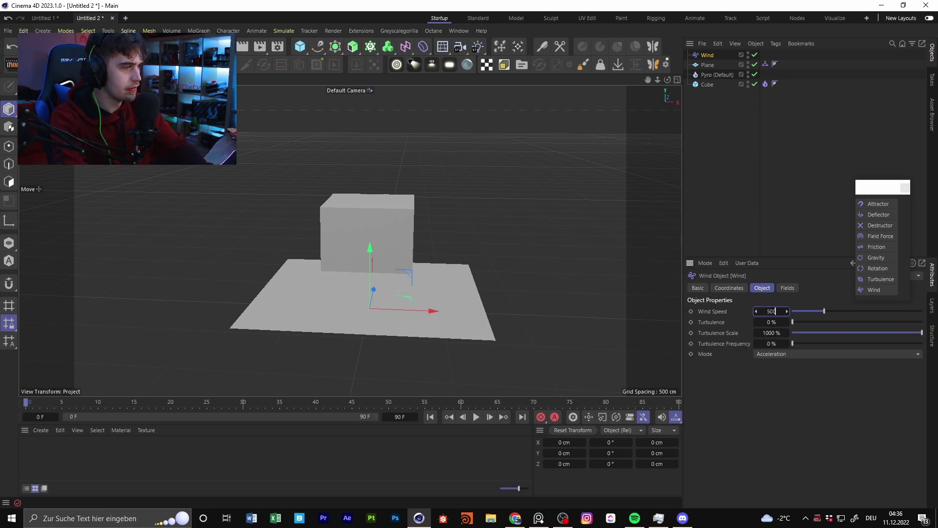
{"action": "type", "text": "500"}
{"action": "key", "text": "Return"}
{"action": "left_click", "coordinate": [476, 418]}
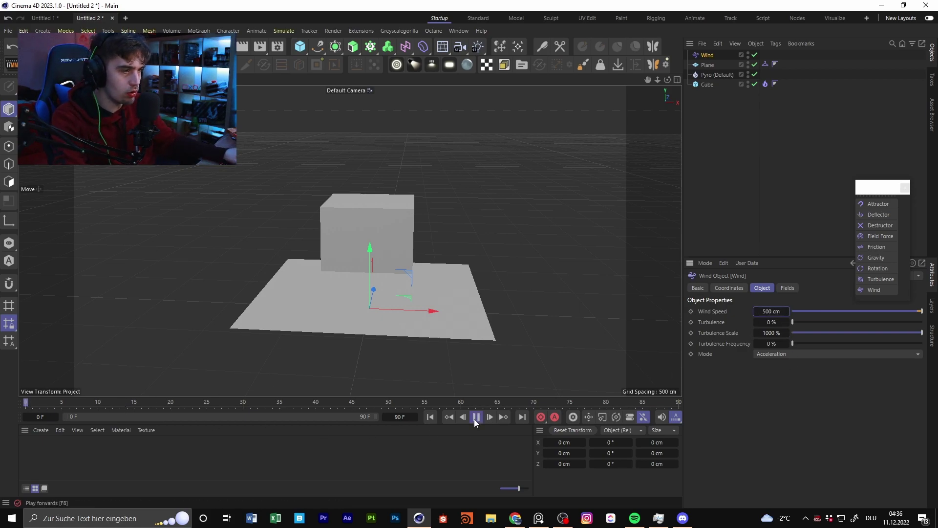
Step: Move the Wind beside the cube to about X 759, Y 823, Z 258 cm and rotate its heading to about -265°
{"action": "left_click_drag", "start_coordinate": [652, 133], "coordinate": [656, 151], "text": "alt"}
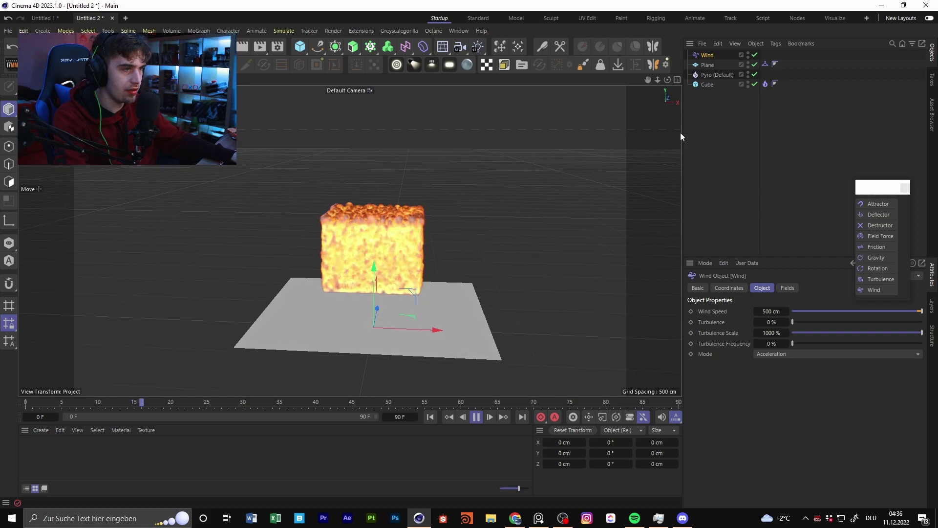
{"action": "left_click_drag", "start_coordinate": [491, 252], "coordinate": [603, 130]}
{"action": "key", "text": "r"}
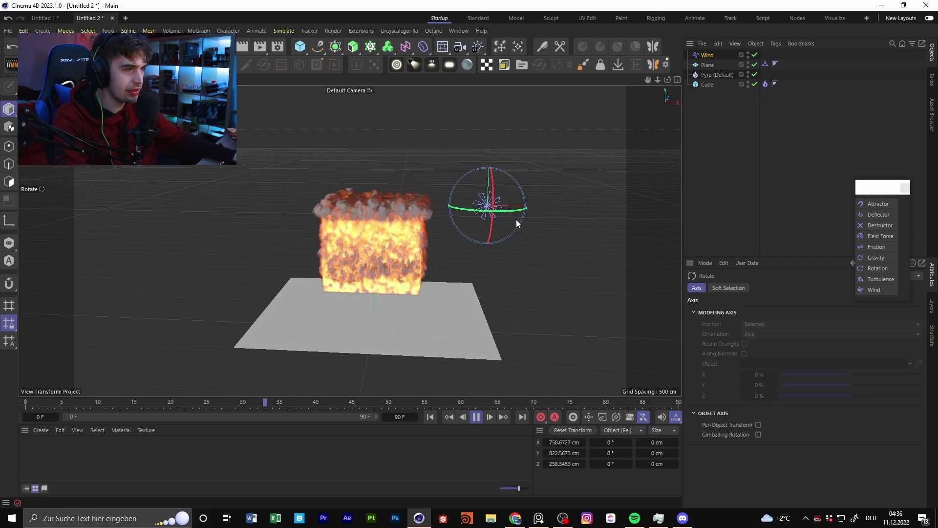
{"action": "left_click_drag", "start_coordinate": [503, 211], "coordinate": [179, 184]}
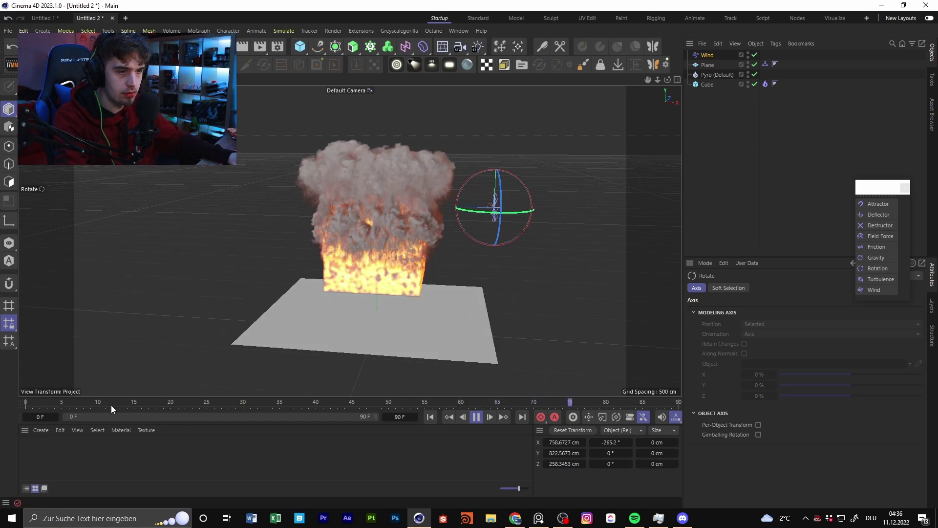
Step: Restart the simulation from the beginning and set the Pyro object's Forces mode to Include
{"action": "left_click_drag", "start_coordinate": [30, 401], "coordinate": [6, 404]}
{"action": "left_click_drag", "start_coordinate": [394, 282], "coordinate": [517, 247], "text": "alt"}
{"action": "left_click", "coordinate": [713, 74]}
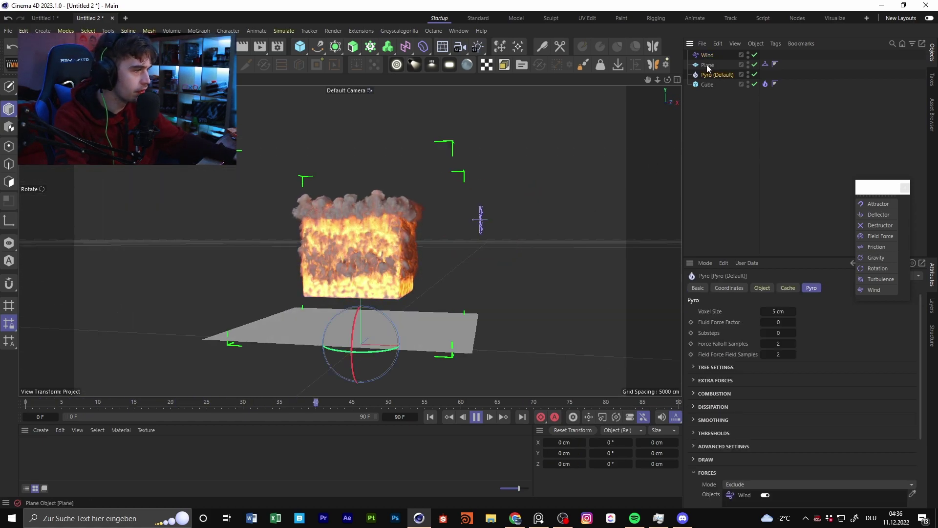
{"action": "left_click", "coordinate": [755, 483]}
{"action": "left_click", "coordinate": [753, 461]}
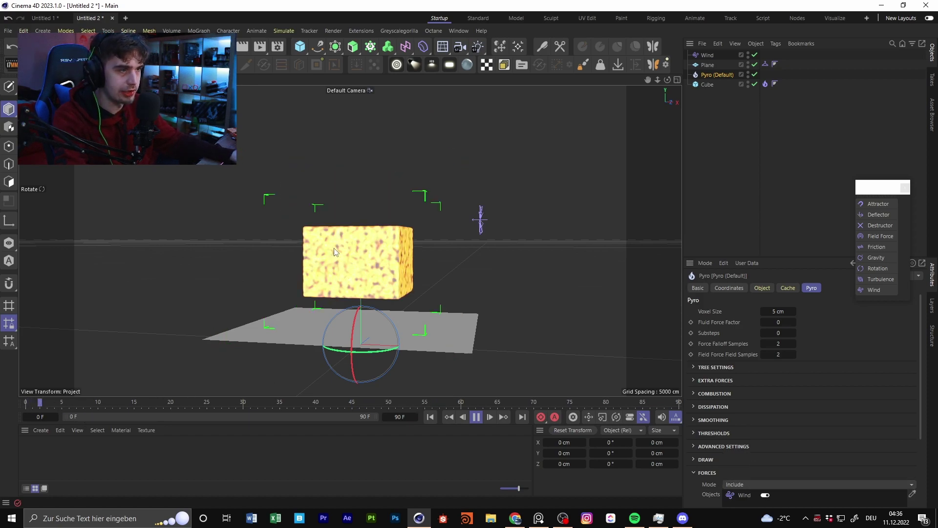
Step: Observe the wind-driven fire around the cube from different angles and pause the simulation
{"action": "left_click_drag", "start_coordinate": [332, 250], "coordinate": [366, 252], "text": "alt"}
{"action": "left_click_drag", "start_coordinate": [474, 238], "coordinate": [477, 245], "text": "alt"}
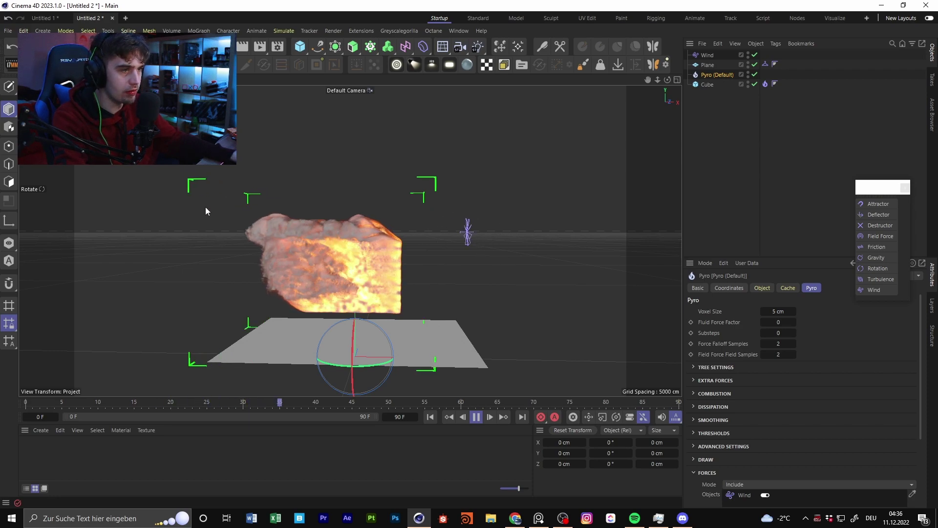
{"action": "left_click", "coordinate": [476, 416]}
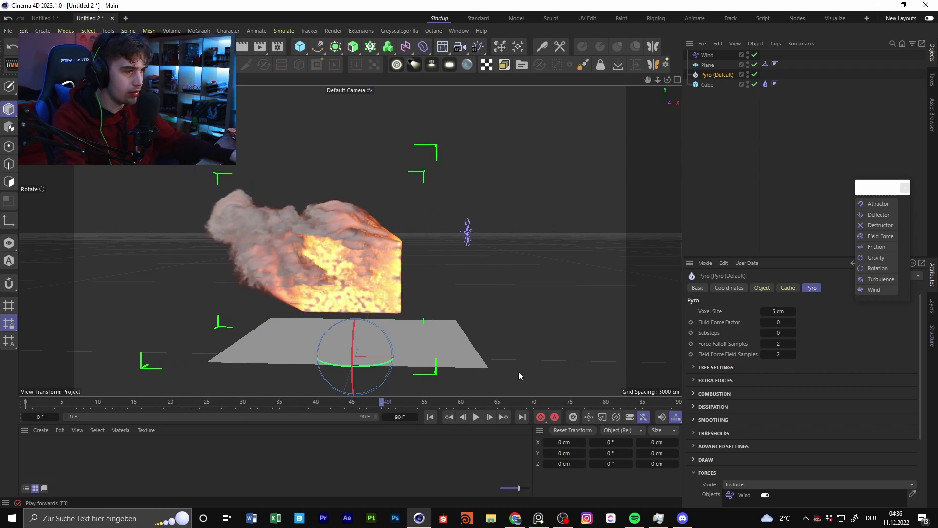
Step: Set the Wind object's speed to 20 cm, run the simulation from the start and pause it
{"action": "left_click", "coordinate": [708, 56]}
{"action": "double_click", "coordinate": [772, 312]}
{"action": "type", "text": "2200"}
{"action": "key", "text": "Return"}
{"action": "left_click", "coordinate": [476, 416]}
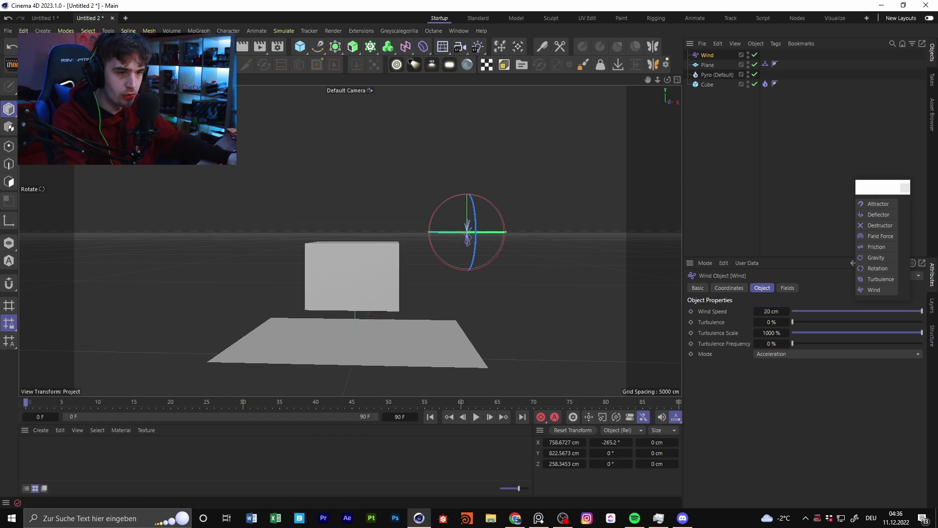
{"action": "mouse_move", "coordinate": [375, 282]}
{"action": "left_mouse_down", "text": "alt"}
{"action": "mouse_move", "coordinate": [330, 281]}
{"action": "mouse_move", "coordinate": [397, 279]}
{"action": "mouse_move", "coordinate": [378, 291]}
{"action": "left_mouse_up", "text": "alt"}
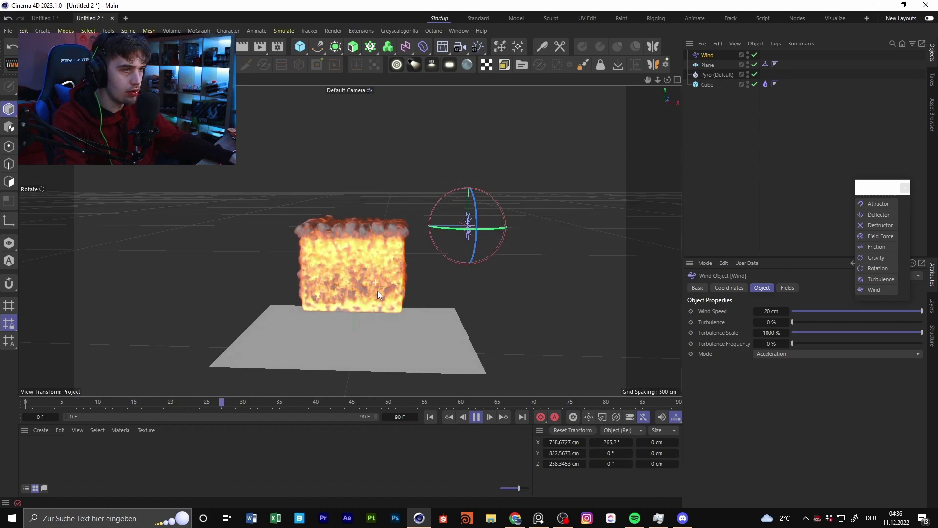
{"action": "left_click", "coordinate": [476, 417]}
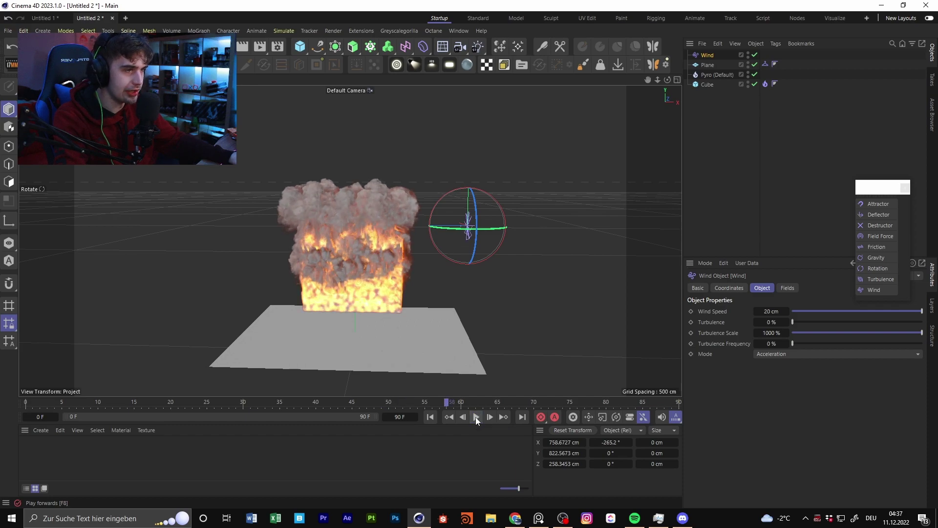
Step: Delete the Wind object, select the Pyro object and close the floating forces palette
{"action": "key", "text": "Delete"}
{"action": "left_click", "coordinate": [717, 64]}
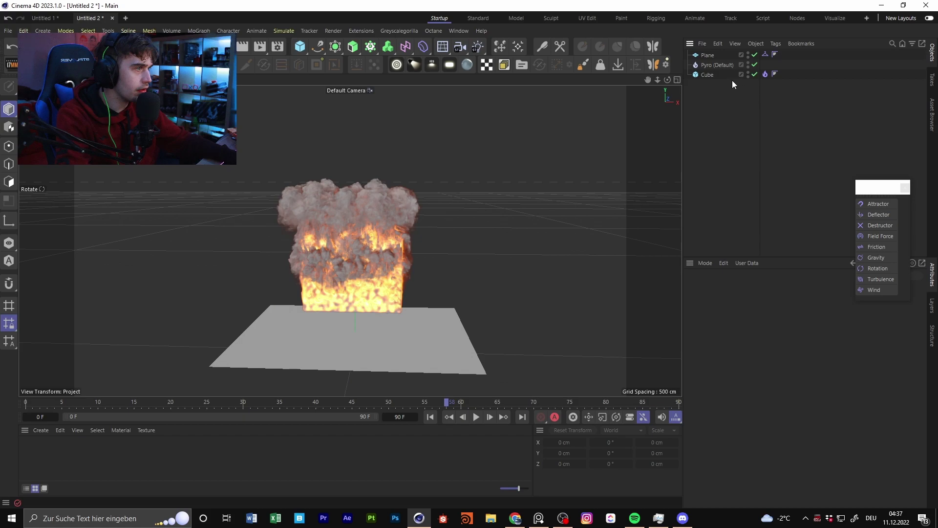
{"action": "left_click_drag", "start_coordinate": [894, 181], "coordinate": [721, 137]}
{"action": "left_click", "coordinate": [736, 143]}
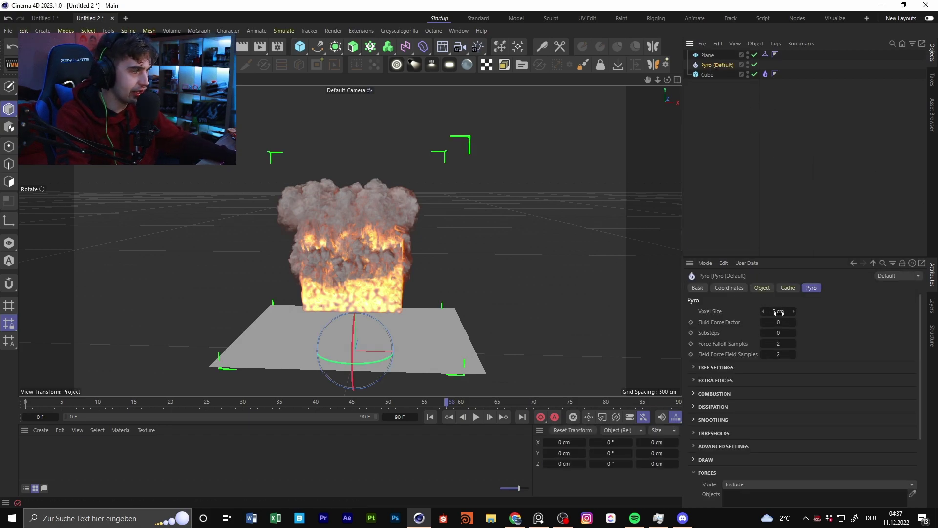
Step: Examine the detail of the paused fire and smoke up close and from several angles
{"action": "left_click_drag", "start_coordinate": [591, 286], "coordinate": [274, 236], "text": "alt"}
{"action": "right_click_drag", "start_coordinate": [274, 236], "coordinate": [403, 223], "text": "alt"}
{"action": "left_click_drag", "start_coordinate": [403, 223], "coordinate": [418, 233], "text": "alt"}
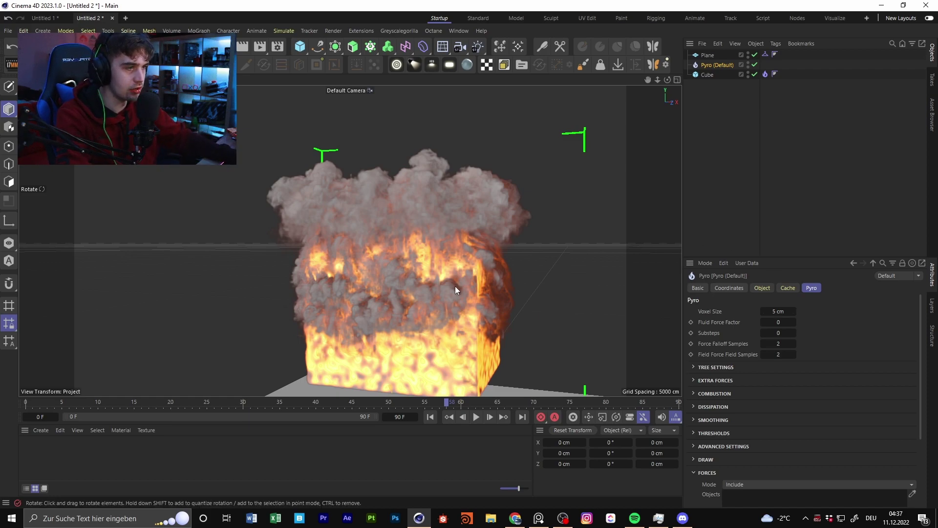
{"action": "right_click_drag", "start_coordinate": [456, 286], "coordinate": [412, 272], "text": "alt"}
{"action": "middle_click_drag", "start_coordinate": [412, 272], "coordinate": [376, 250], "text": "alt"}
{"action": "right_click_drag", "start_coordinate": [375, 250], "coordinate": [449, 259], "text": "alt"}
{"action": "left_click_drag", "start_coordinate": [424, 260], "coordinate": [371, 202], "text": "alt"}
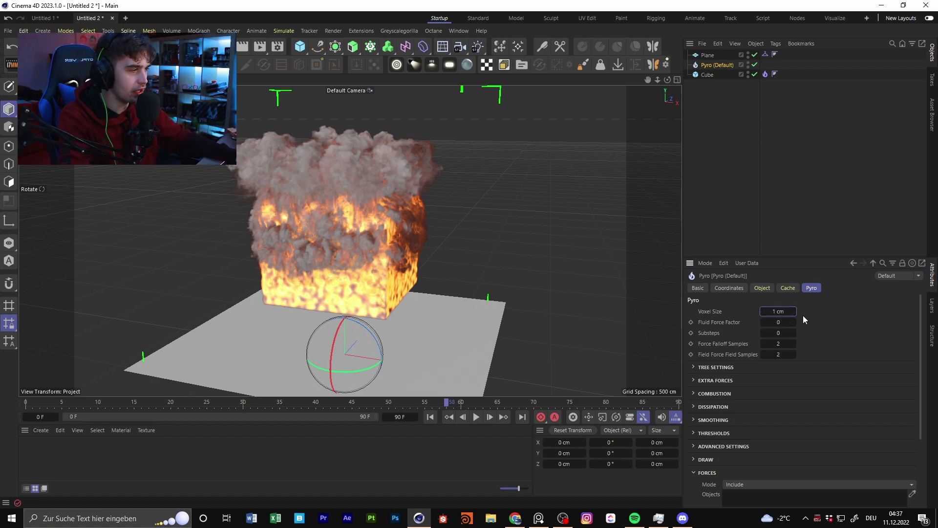
Step: Set the Pyro object's Voxel Size to 5 cm
{"action": "type", "text": "5"}
{"action": "key", "text": "Return"}
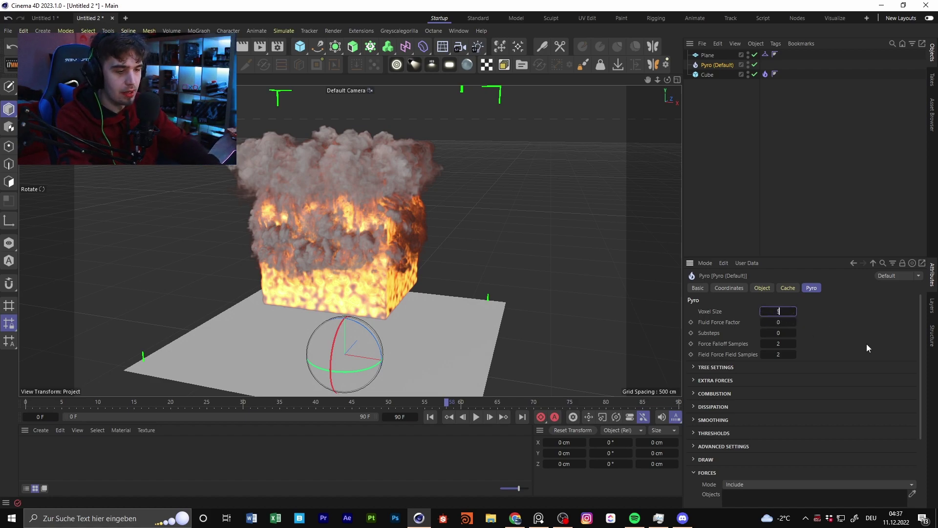
{"action": "left_click_drag", "start_coordinate": [376, 255], "coordinate": [409, 274], "text": "alt"}
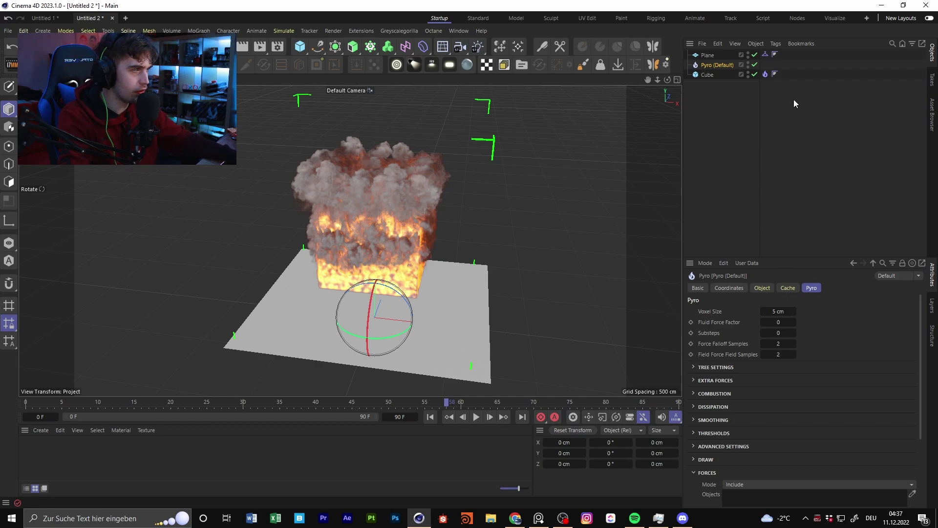
Step: Review the voxel size on the cube's Pyro tag and the Tree Settings of the Pyro object
{"action": "left_click", "coordinate": [765, 74]}
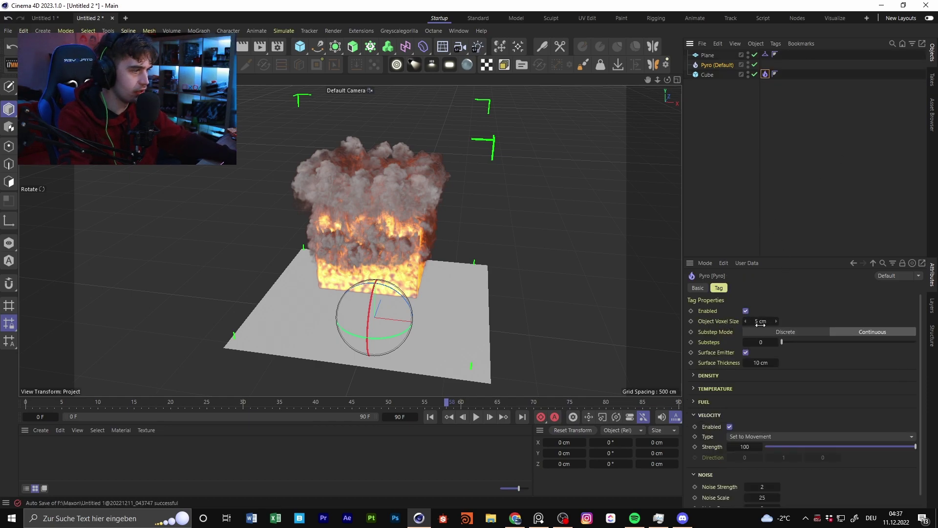
{"action": "left_click", "coordinate": [797, 188]}
{"action": "left_click", "coordinate": [718, 65]}
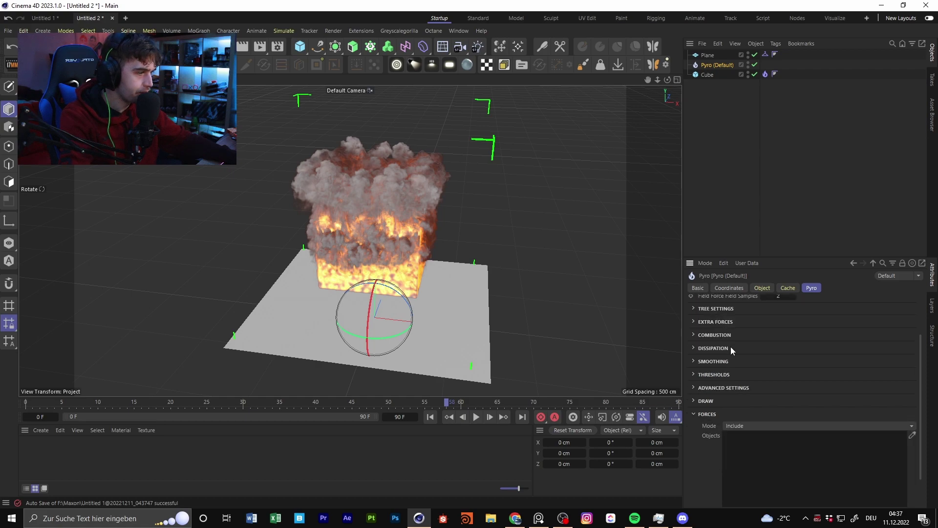
{"action": "left_click", "coordinate": [718, 367]}
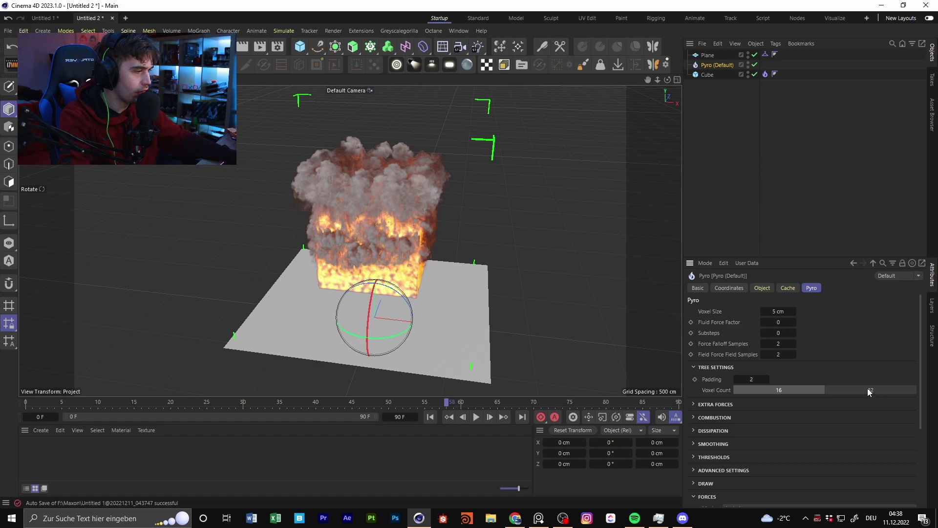
{"action": "left_click", "coordinate": [713, 367]}
Step: Set the Turbulence Strength in the Pyro object's Extra Forces to 200, run the simulation from the start and pause it
{"action": "left_click", "coordinate": [713, 381]}
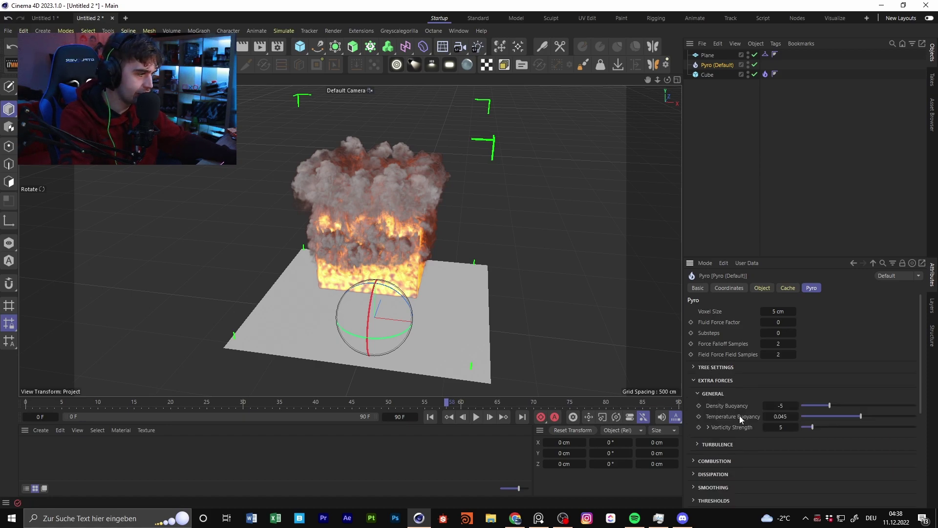
{"action": "scroll", "coordinate": [739, 415], "scroll_direction": "down", "scroll_amount": 3}
{"action": "left_click", "coordinate": [723, 387]}
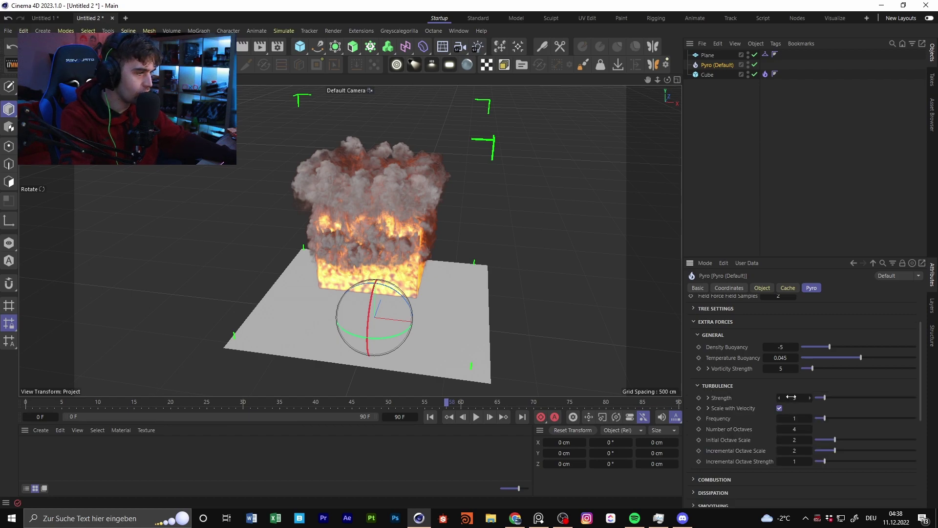
{"action": "double_click", "coordinate": [791, 397]}
{"action": "type", "text": "200"}
{"action": "left_click", "coordinate": [725, 409]}
{"action": "left_click", "coordinate": [28, 403]}
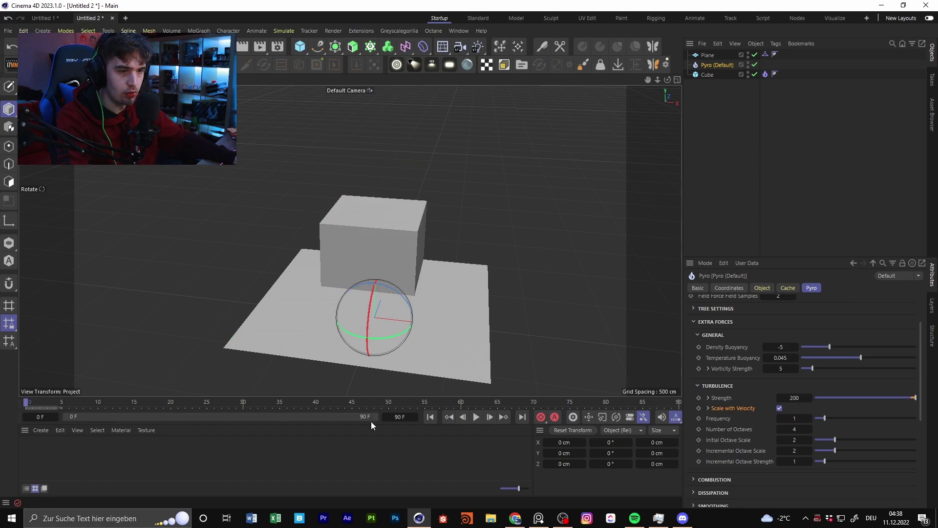
{"action": "left_click", "coordinate": [476, 417]}
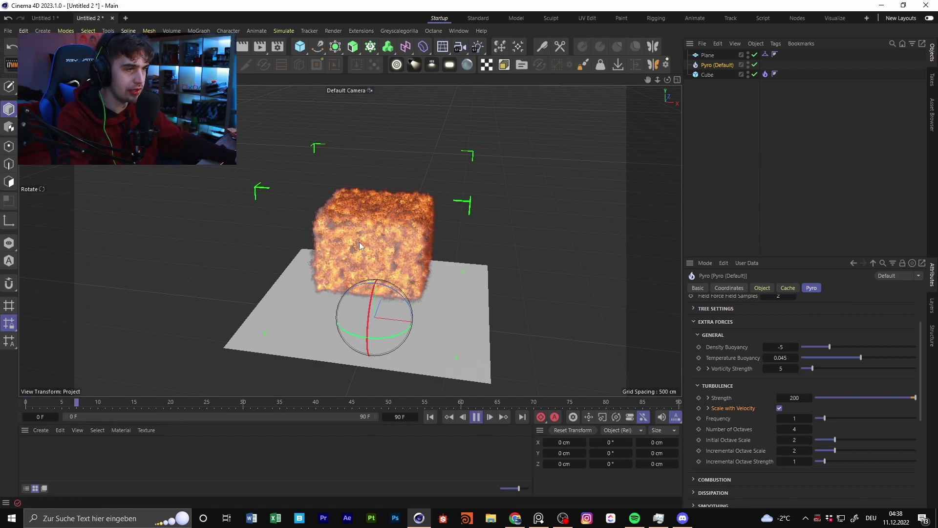
{"action": "scroll", "coordinate": [337, 220], "scroll_direction": "up", "scroll_amount": 1}
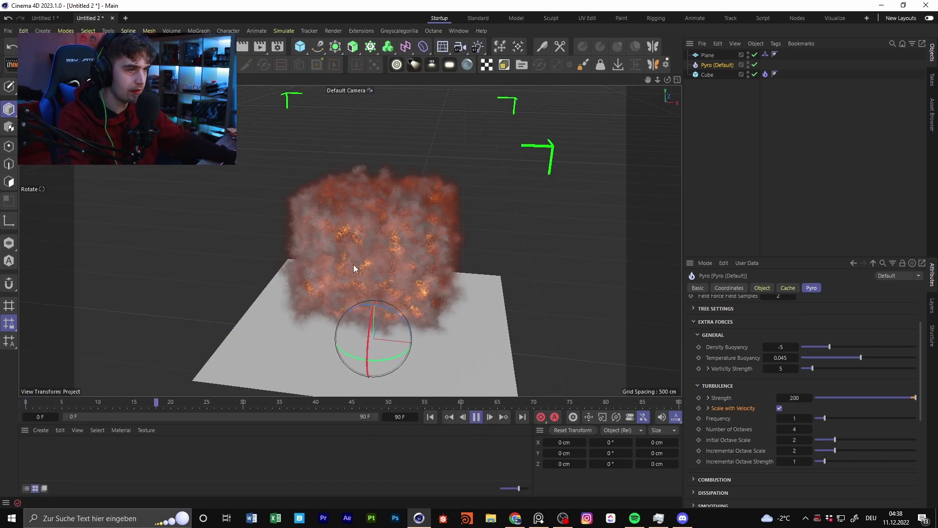
{"action": "left_click", "coordinate": [476, 417]}
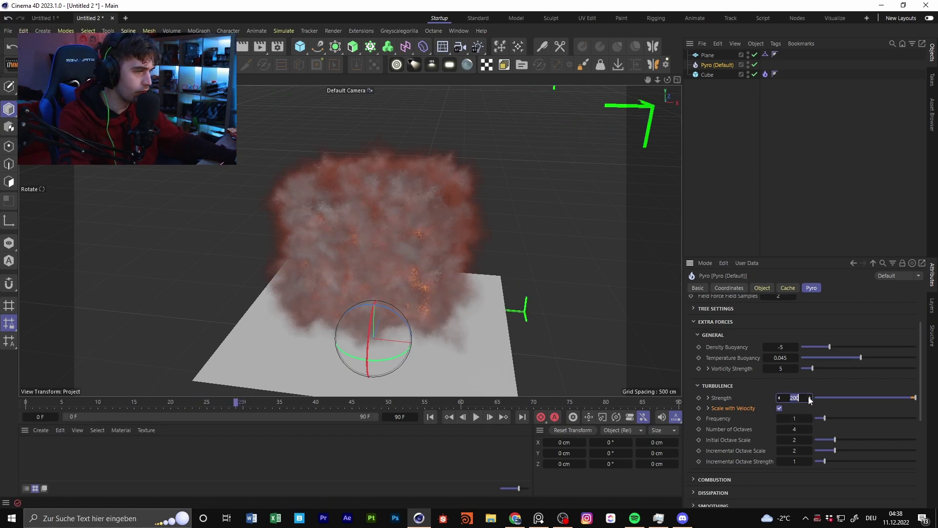
Step: Set the Turbulence Strength to 20, replay the simulation from the start and pause it to inspect the flames
{"action": "type", "text": "20"}
{"action": "key", "text": "Return"}
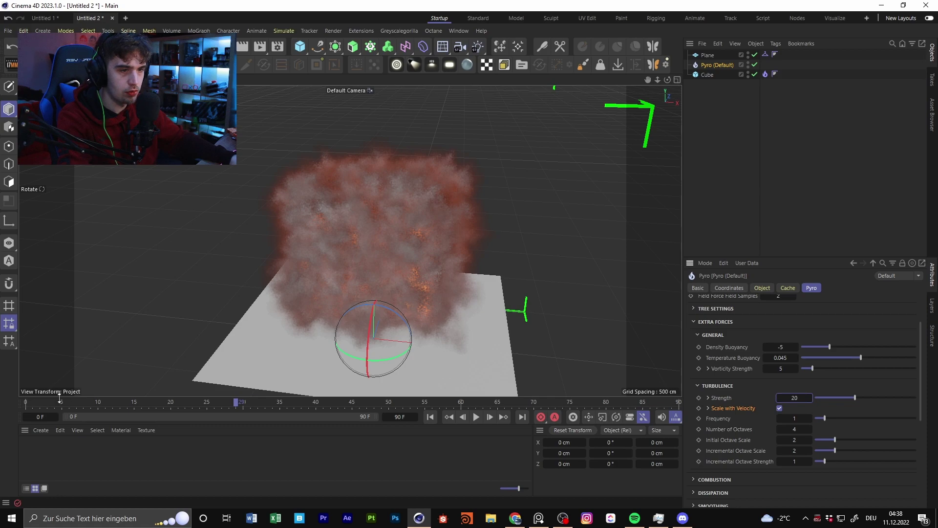
{"action": "left_click", "coordinate": [27, 401]}
{"action": "left_click", "coordinate": [477, 417]}
{"action": "left_click_drag", "start_coordinate": [412, 240], "coordinate": [421, 218], "text": "alt"}
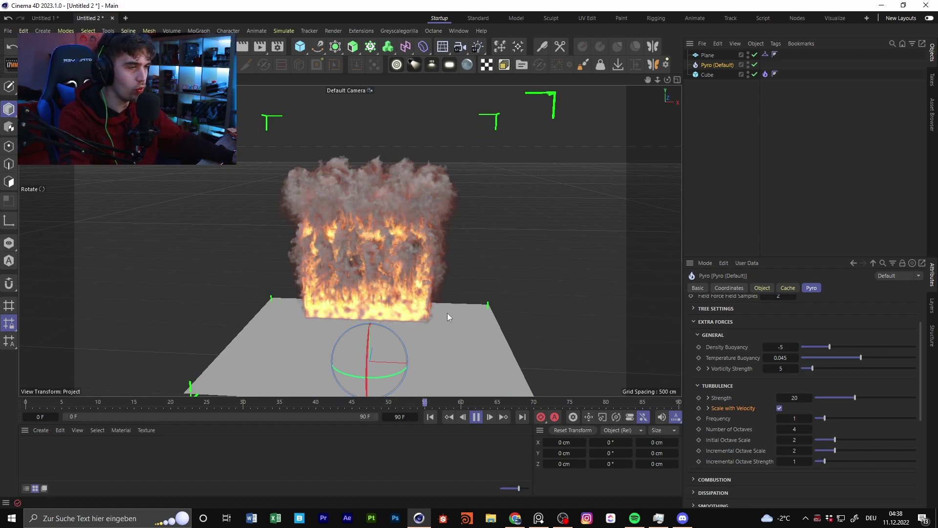
{"action": "left_click", "coordinate": [476, 417]}
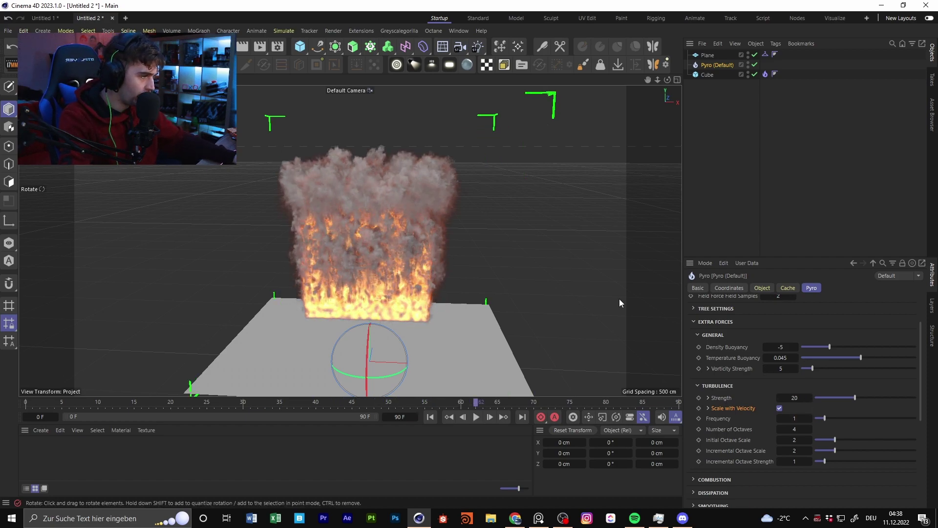
{"action": "left_click_drag", "start_coordinate": [345, 249], "coordinate": [368, 261], "text": "alt"}
{"action": "scroll", "coordinate": [350, 241], "scroll_direction": "up", "scroll_amount": 3}
{"action": "scroll", "coordinate": [338, 251], "scroll_direction": "down", "scroll_amount": 4}
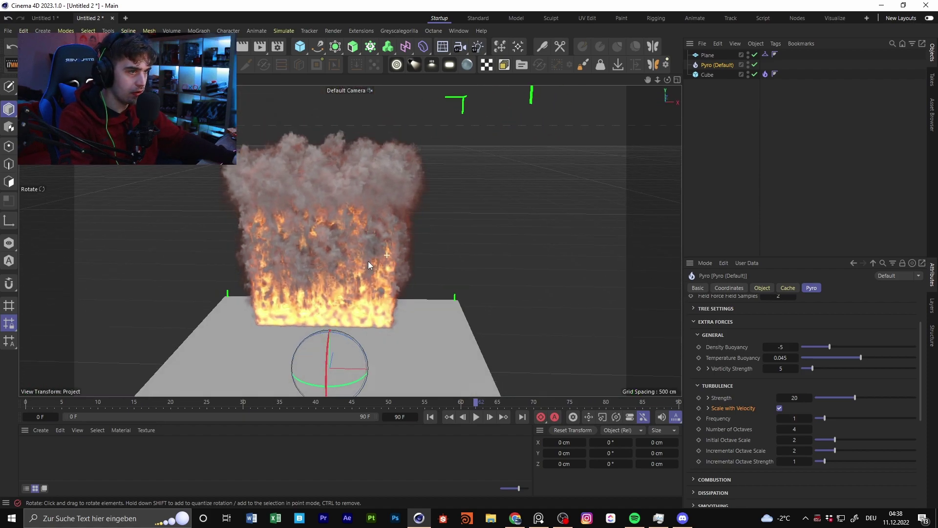
Step: Set the Turbulence Strength to 5 and the Density Buoyancy to 1 in the Extra Forces settings
{"action": "left_click", "coordinate": [792, 397]}
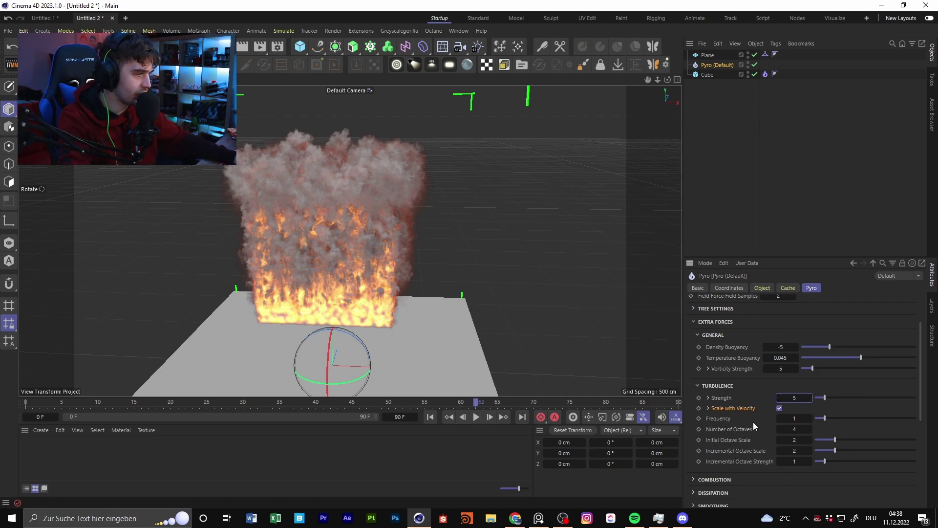
{"action": "left_click", "coordinate": [717, 385]}
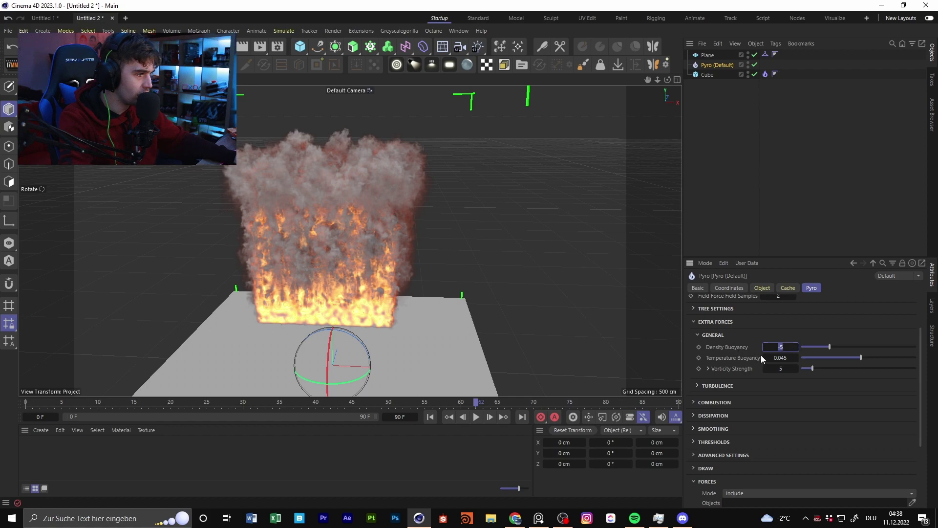
{"action": "type", "text": "1"}
{"action": "key", "text": "Return"}
Step: Replay the simulation from the first frame, view the rising fire from another angle and pause it
{"action": "key", "text": "shift+f"}
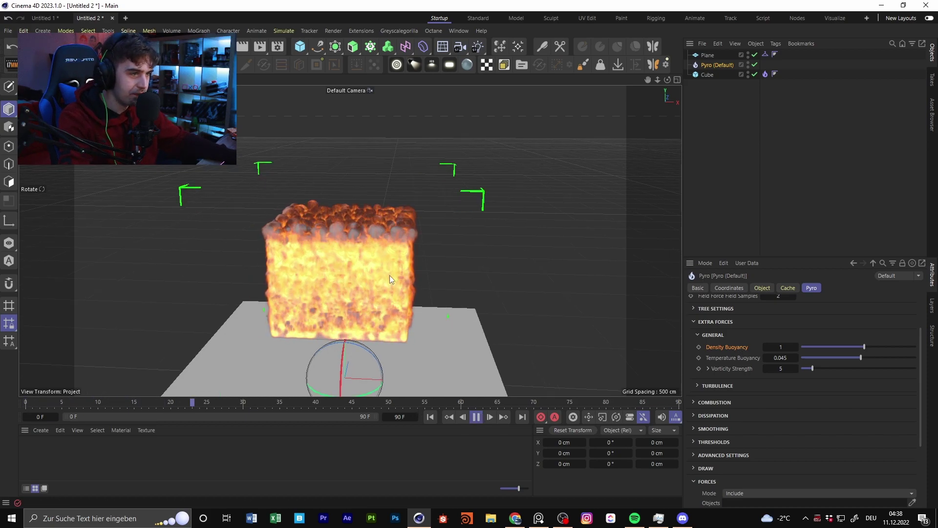
{"action": "left_click_drag", "start_coordinate": [360, 254], "coordinate": [344, 238], "text": "alt"}
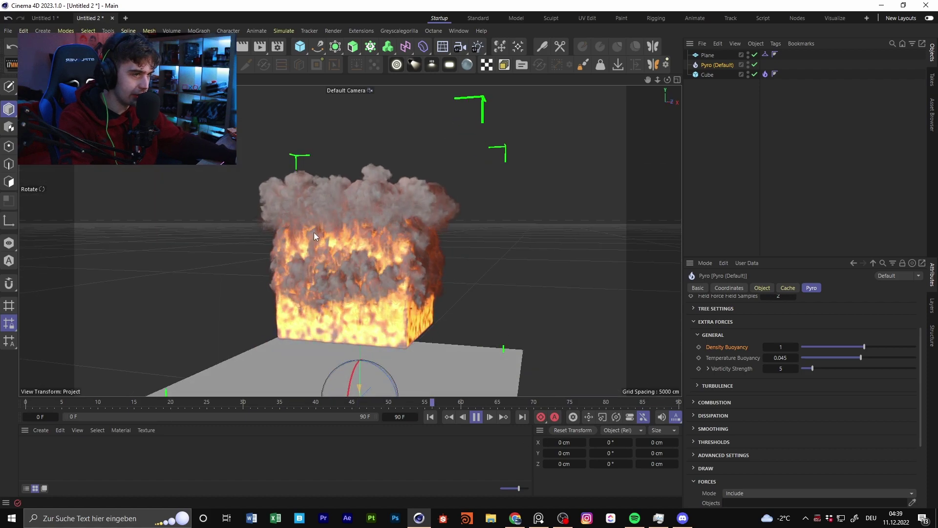
{"action": "left_click", "coordinate": [479, 417]}
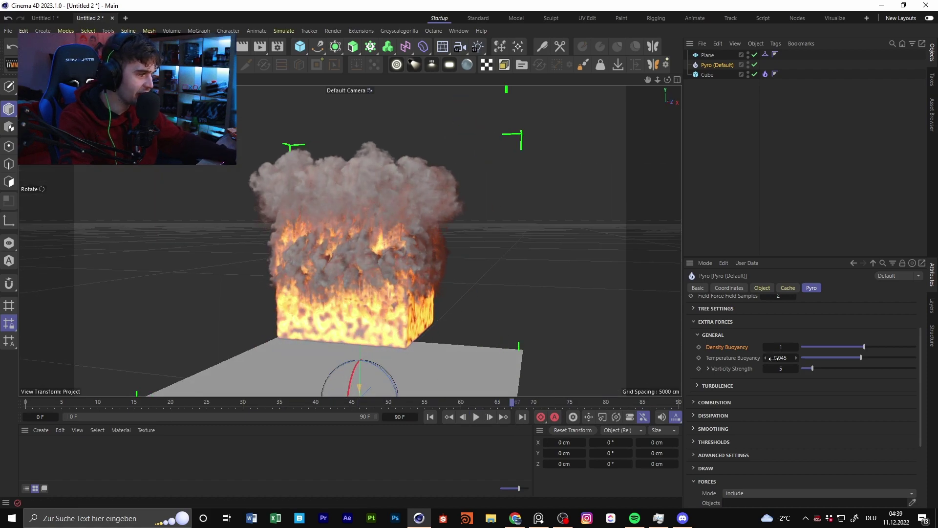
Step: Set the Vorticity Strength to 200, run the simulation from the start and pause it
{"action": "type", "text": "200"}
{"action": "key", "text": "Return"}
{"action": "left_click_drag", "start_coordinate": [77, 401], "coordinate": [25, 401]}
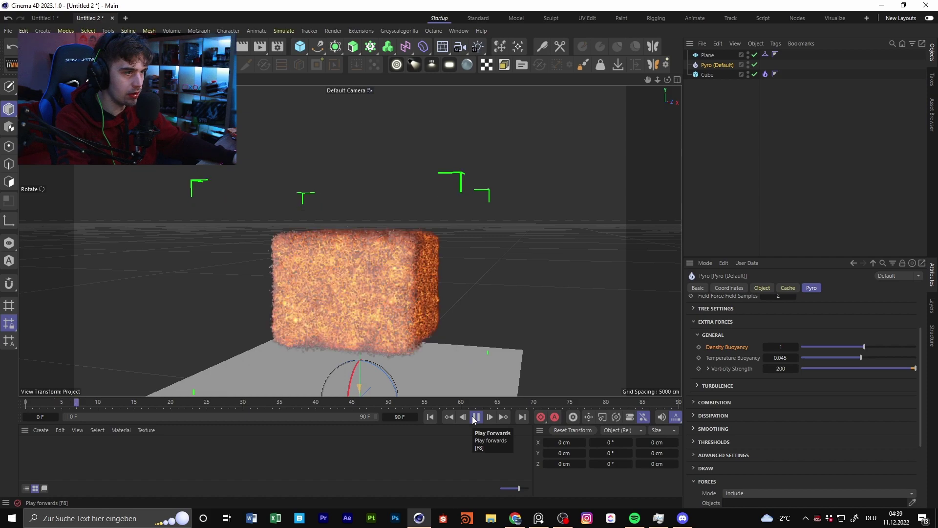
{"action": "left_click", "coordinate": [475, 418]}
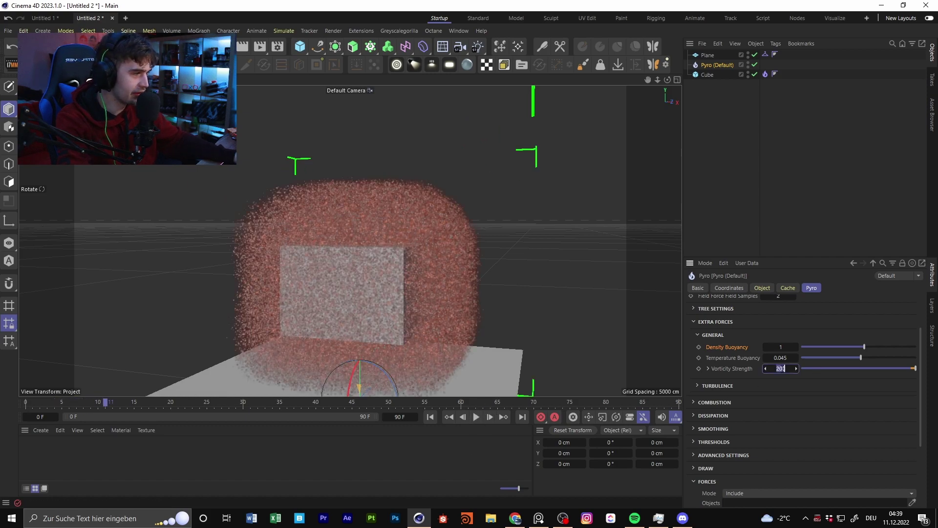
Step: Set the Vorticity Strength to 1, rerun the simulation from the start and pause it to inspect the smoke
{"action": "left_click_drag", "start_coordinate": [88, 406], "coordinate": [26, 404]}
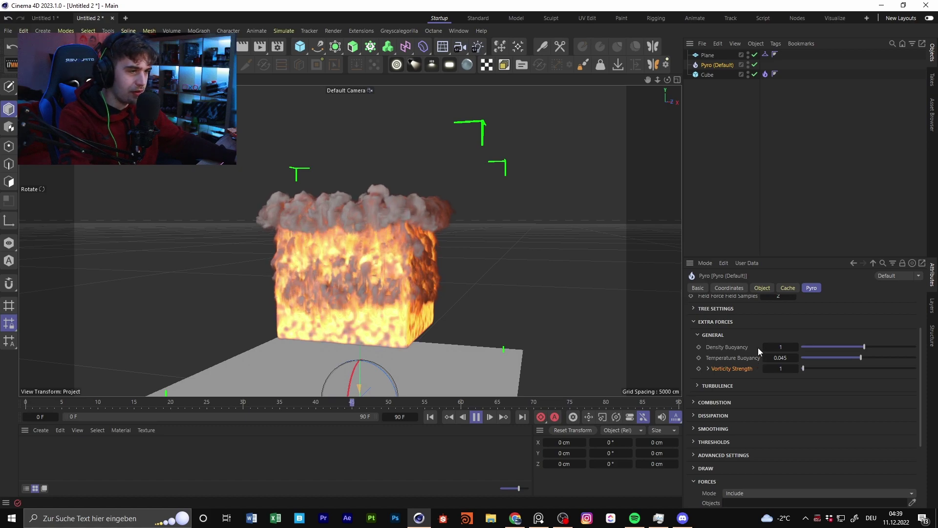
{"action": "left_click", "coordinate": [476, 420]}
{"action": "mouse_move", "coordinate": [396, 243]}
{"action": "left_mouse_down", "text": "alt"}
{"action": "mouse_move", "coordinate": [421, 245]}
{"action": "mouse_move", "coordinate": [475, 291]}
{"action": "left_mouse_up", "text": "alt"}
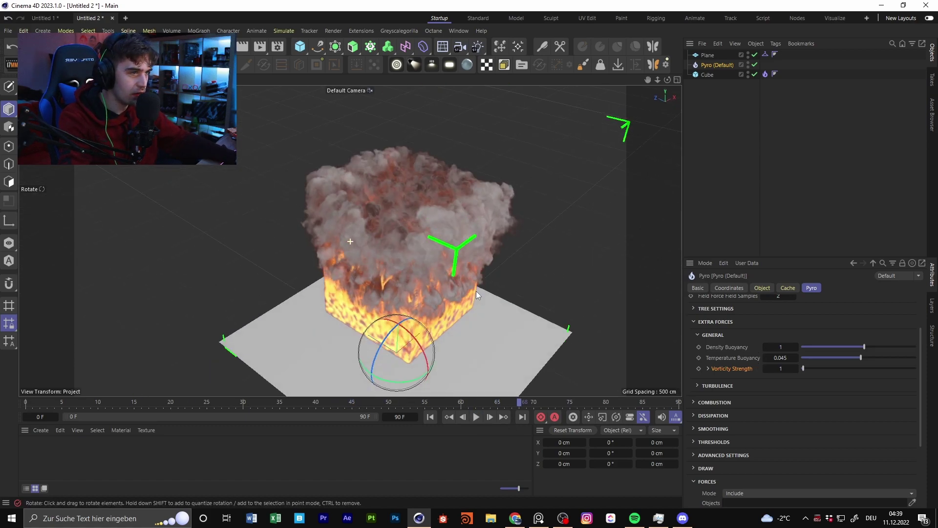
{"action": "scroll", "coordinate": [481, 243], "scroll_direction": "up", "scroll_amount": 2}
{"action": "mouse_move", "coordinate": [481, 243]}
{"action": "left_mouse_down", "text": "alt"}
{"action": "mouse_move", "coordinate": [435, 267]}
{"action": "mouse_move", "coordinate": [469, 274]}
{"action": "mouse_move", "coordinate": [414, 208]}
{"action": "mouse_move", "coordinate": [379, 198]}
{"action": "mouse_move", "coordinate": [398, 211]}
{"action": "left_mouse_up", "text": "alt"}
{"action": "scroll", "coordinate": [356, 210], "scroll_direction": "down", "scroll_amount": 4}
{"action": "middle_click_drag", "start_coordinate": [397, 210], "coordinate": [359, 221], "text": "alt"}
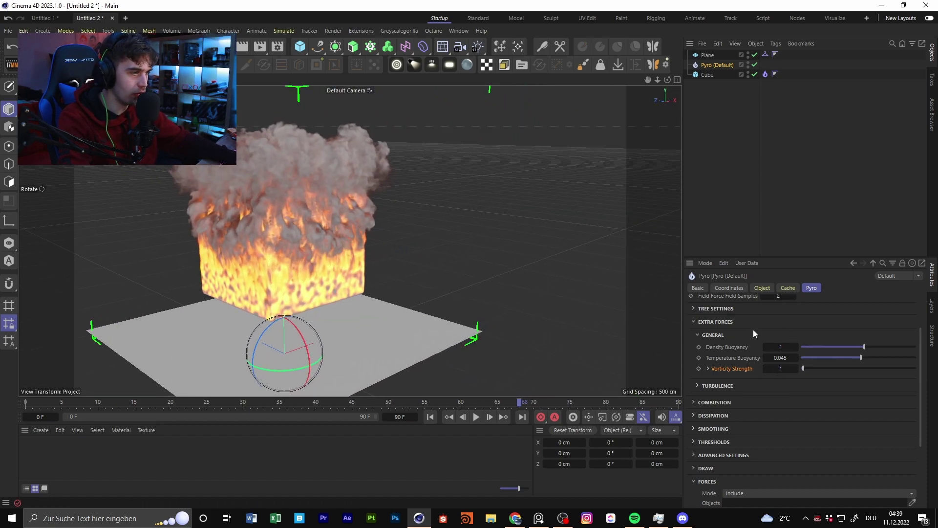
Step: Set the Density Smooth Factor to 100 % in the Smoothing settings, run the simulation from the start and pause it
{"action": "left_click", "coordinate": [714, 428]}
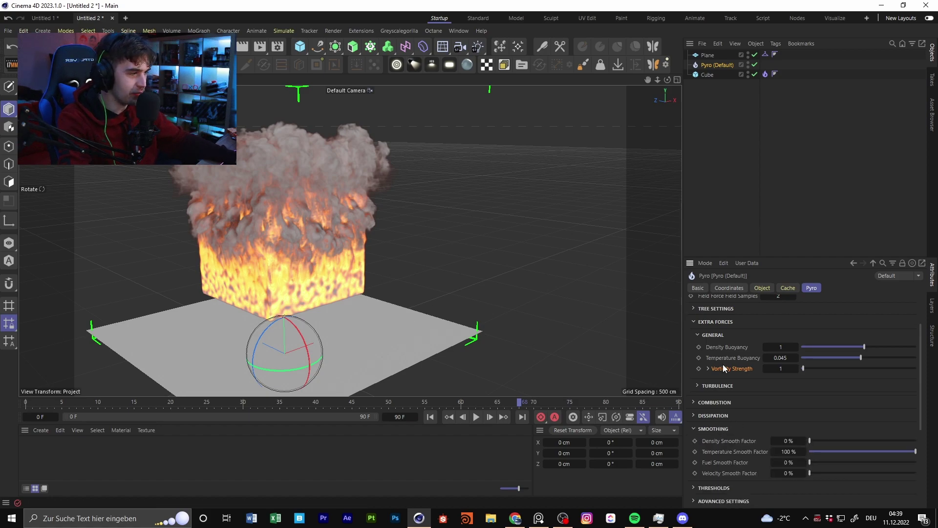
{"action": "scroll", "coordinate": [743, 425], "scroll_direction": "down", "scroll_amount": 3}
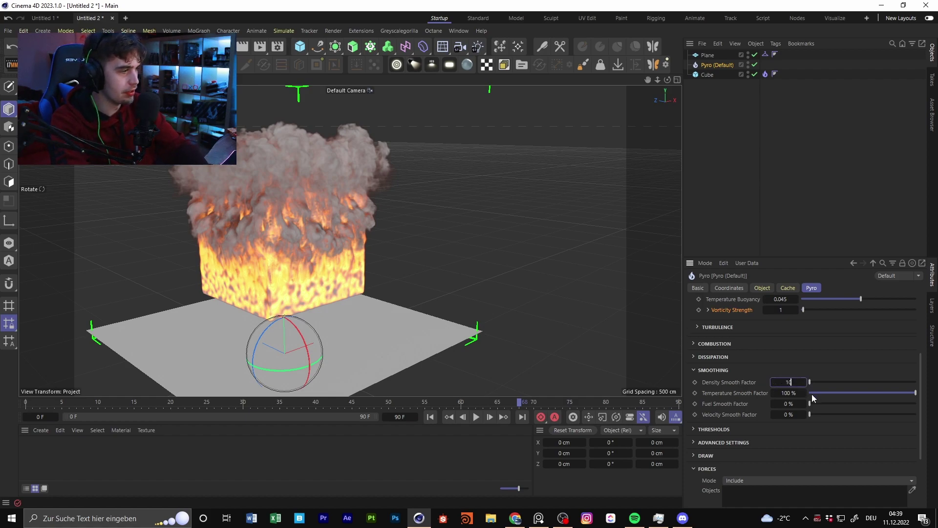
{"action": "type", "text": "0"}
{"action": "key", "text": "Return"}
{"action": "left_click_drag", "start_coordinate": [47, 402], "coordinate": [25, 403]}
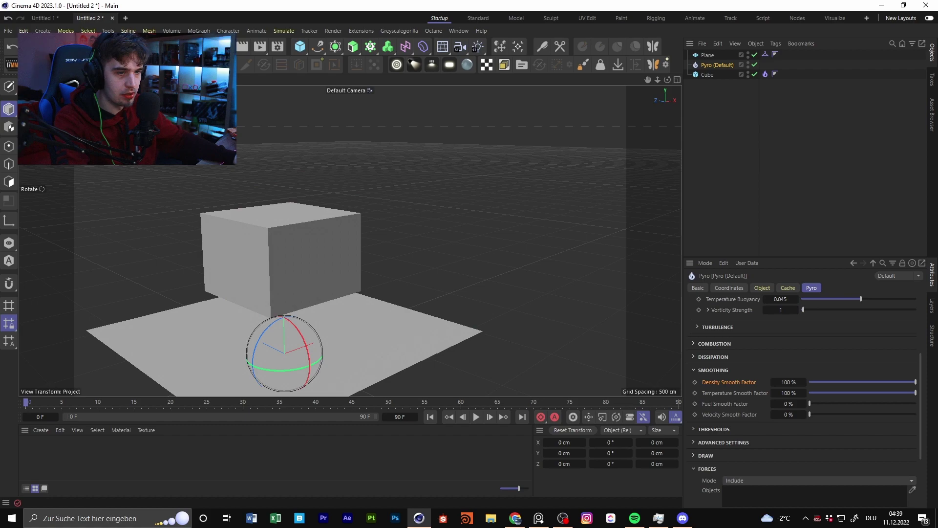
{"action": "left_click_drag", "start_coordinate": [343, 302], "coordinate": [210, 226], "text": "alt"}
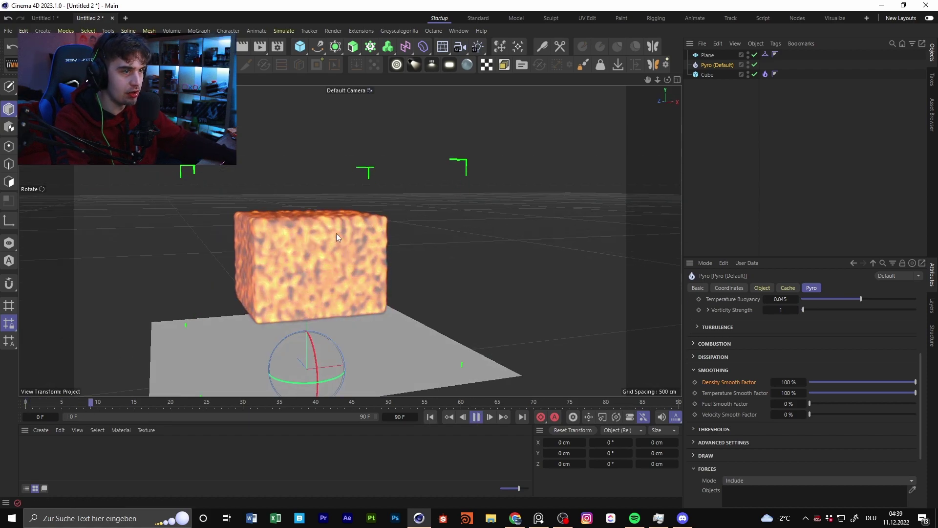
{"action": "scroll", "coordinate": [334, 234], "scroll_direction": "up", "scroll_amount": 3}
{"action": "middle_click_drag", "start_coordinate": [266, 227], "coordinate": [292, 244], "text": "alt"}
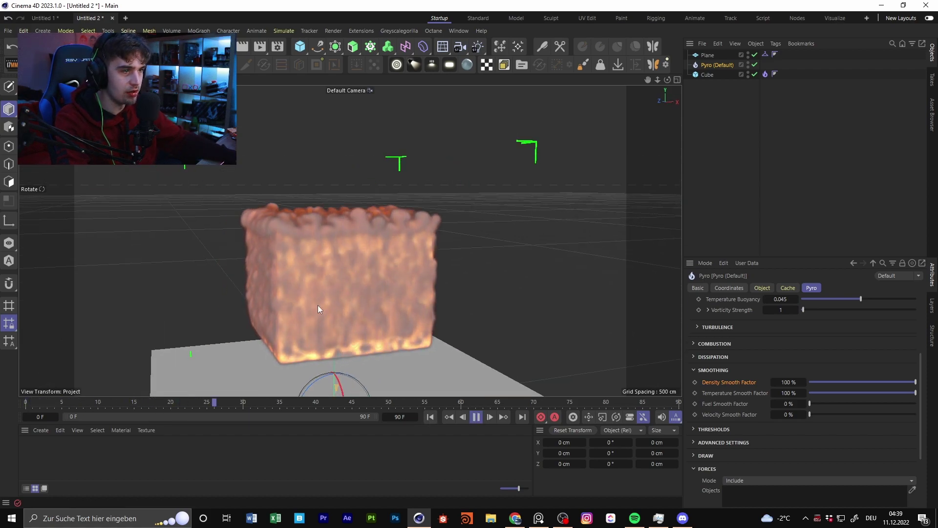
{"action": "left_click", "coordinate": [477, 417]}
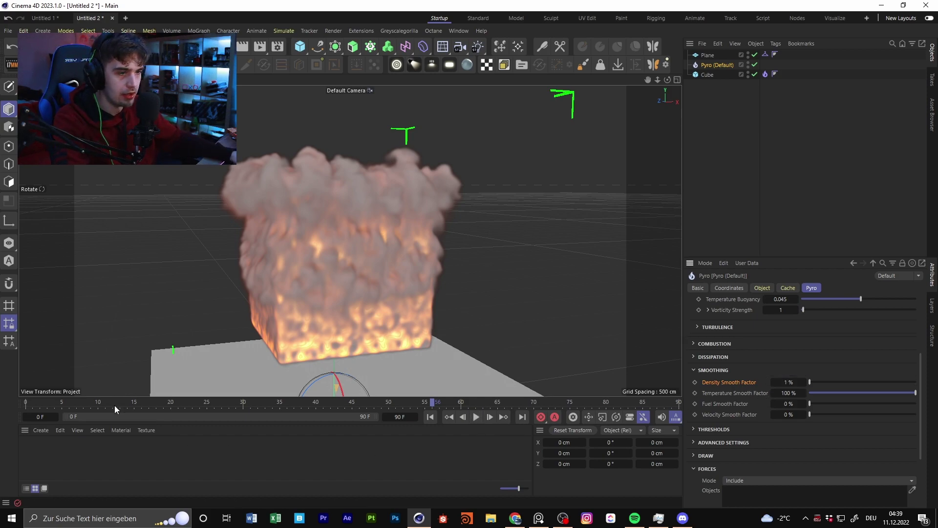
Step: Set the Density Smooth Factor to 1 %, rerun the simulation from the start and inspect the paused smoke up close
{"action": "left_click", "coordinate": [26, 402]}
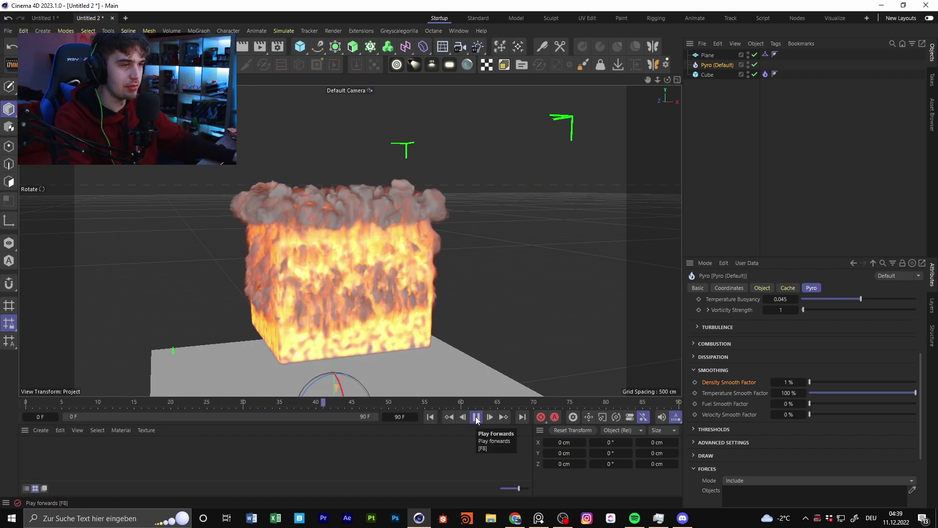
{"action": "left_click", "coordinate": [503, 417]}
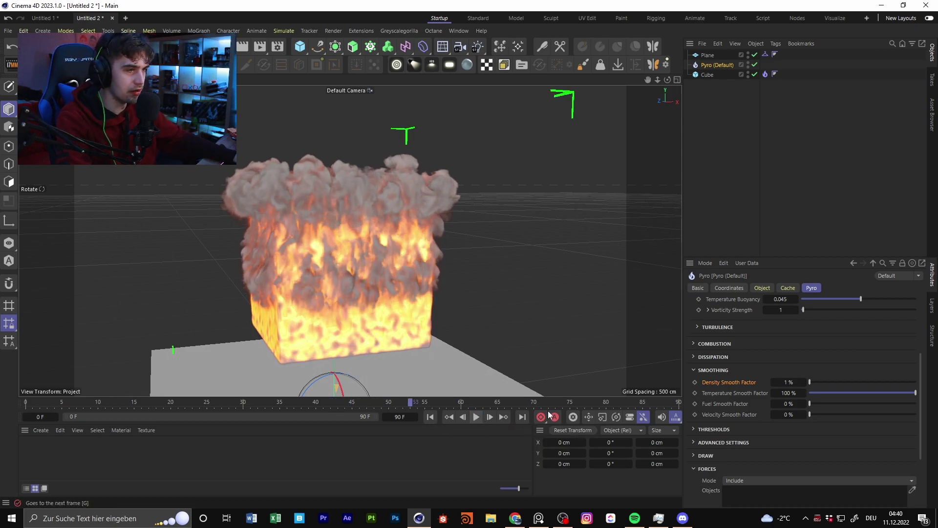
{"action": "scroll", "coordinate": [469, 216], "scroll_direction": "up", "scroll_amount": 5}
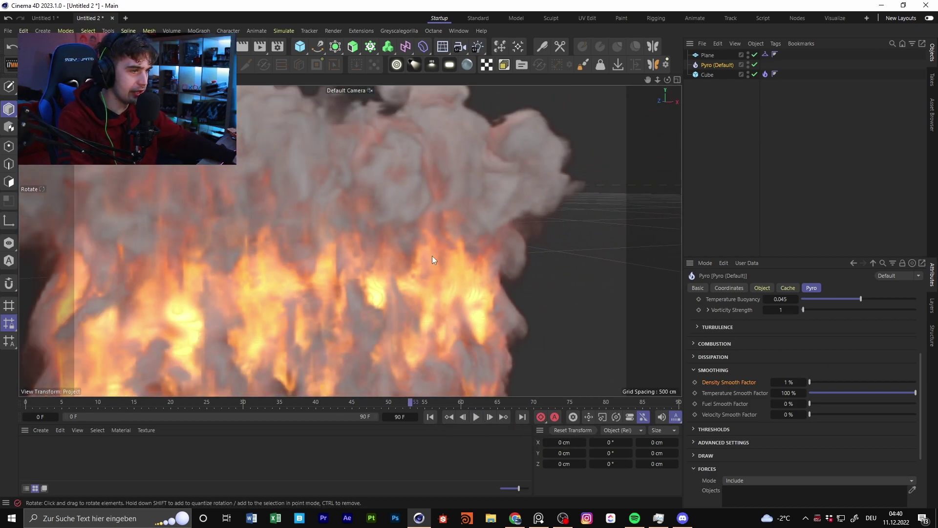
{"action": "left_click_drag", "start_coordinate": [441, 267], "coordinate": [411, 207], "text": "alt"}
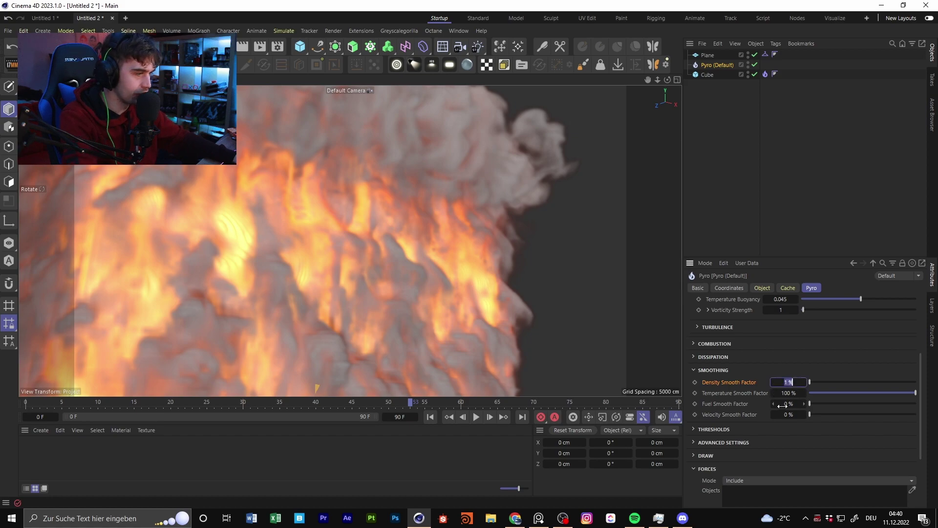
Step: Set the Density Smooth Factor to 0 %, rerun the simulation from the start, pause it and inspect the result
{"action": "key", "text": "Return"}
{"action": "left_click", "coordinate": [27, 402]}
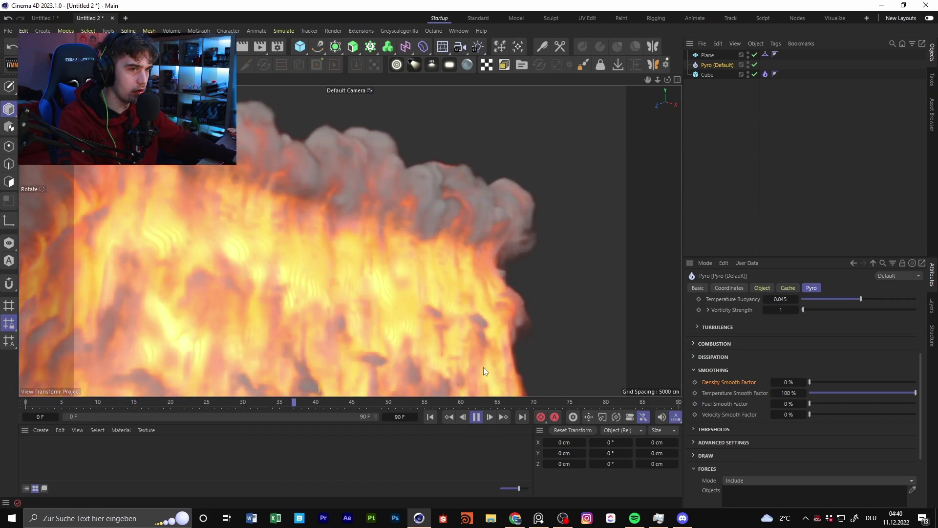
{"action": "left_click", "coordinate": [477, 416]}
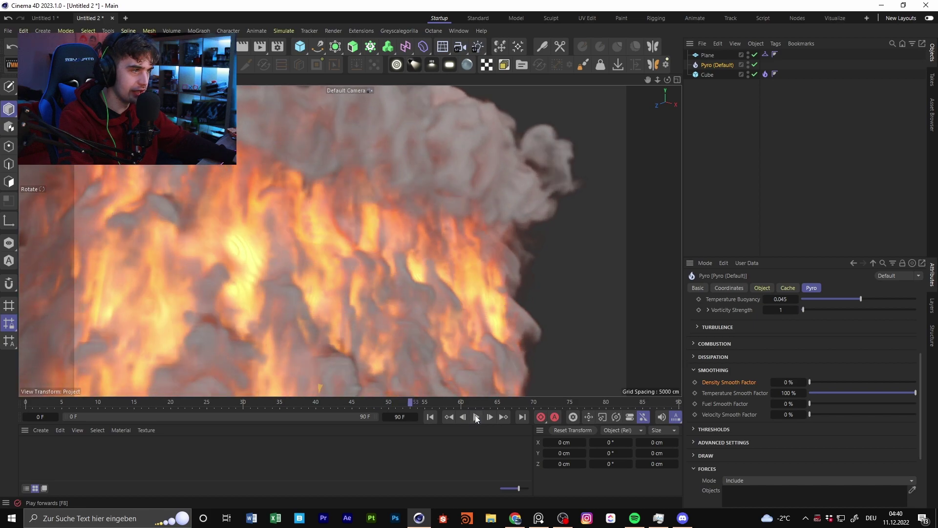
{"action": "scroll", "coordinate": [543, 265], "scroll_direction": "down", "scroll_amount": 4}
{"action": "left_click_drag", "start_coordinate": [543, 264], "coordinate": [342, 189], "text": "alt"}
{"action": "scroll", "coordinate": [433, 250], "scroll_direction": "down", "scroll_amount": 6}
{"action": "left_click_drag", "start_coordinate": [432, 251], "coordinate": [386, 254], "text": "alt"}
{"action": "scroll", "coordinate": [338, 205], "scroll_direction": "down", "scroll_amount": 6}
{"action": "scroll", "coordinate": [426, 244], "scroll_direction": "up", "scroll_amount": 4}
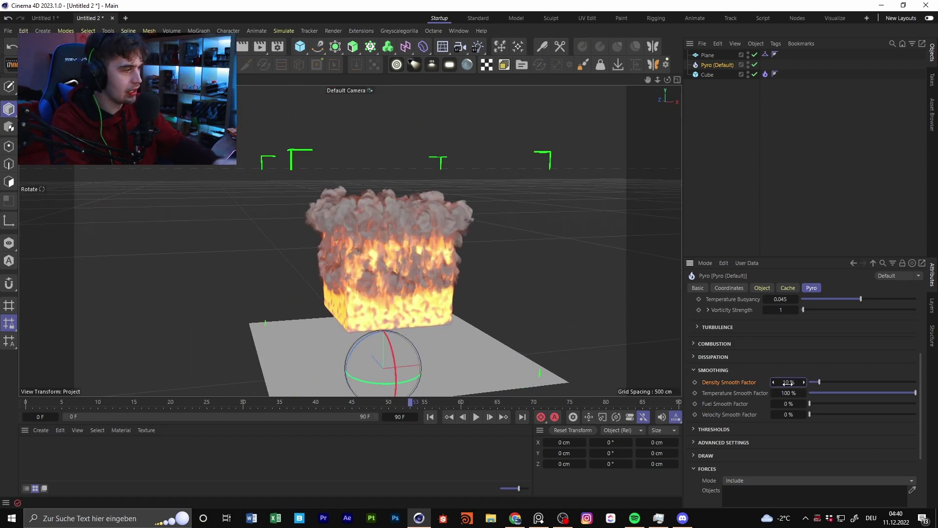
Step: Set the Density Smooth Factor to 10 %, rerun the simulation from the start and pause it
{"action": "left_click", "coordinate": [26, 403]}
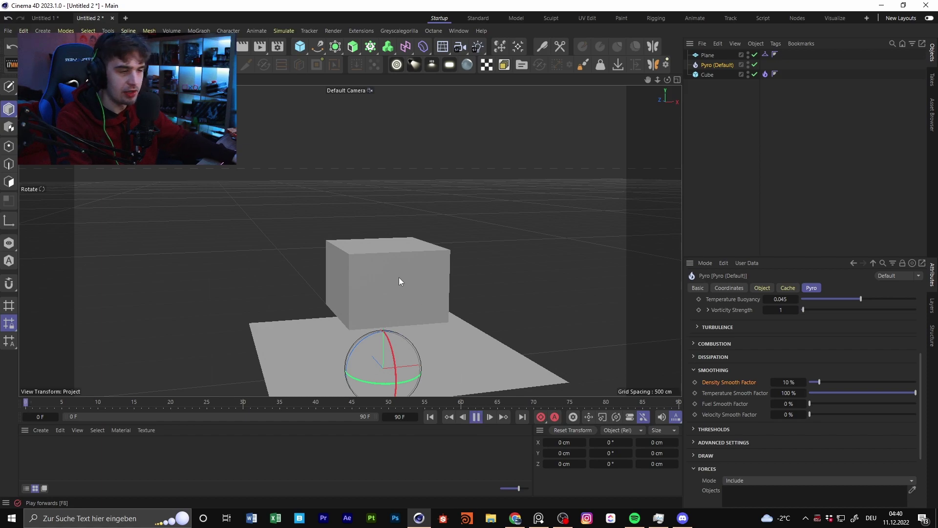
{"action": "scroll", "coordinate": [435, 259], "scroll_direction": "up", "scroll_amount": 5}
{"action": "left_click_drag", "start_coordinate": [425, 247], "coordinate": [415, 233], "text": "alt"}
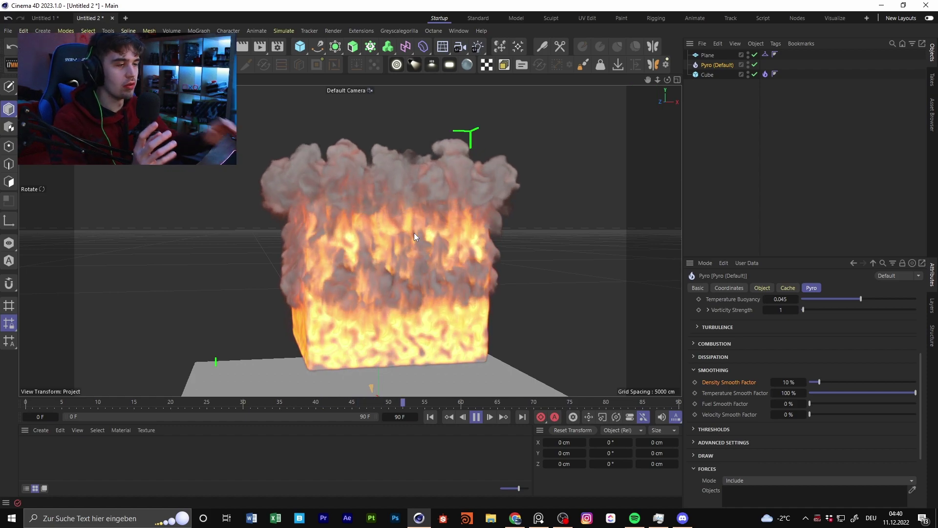
{"action": "left_click", "coordinate": [477, 417]}
Step: Examine the paused fire and smoke from several angles and distances
{"action": "left_click_drag", "start_coordinate": [370, 192], "coordinate": [326, 206], "text": "alt"}
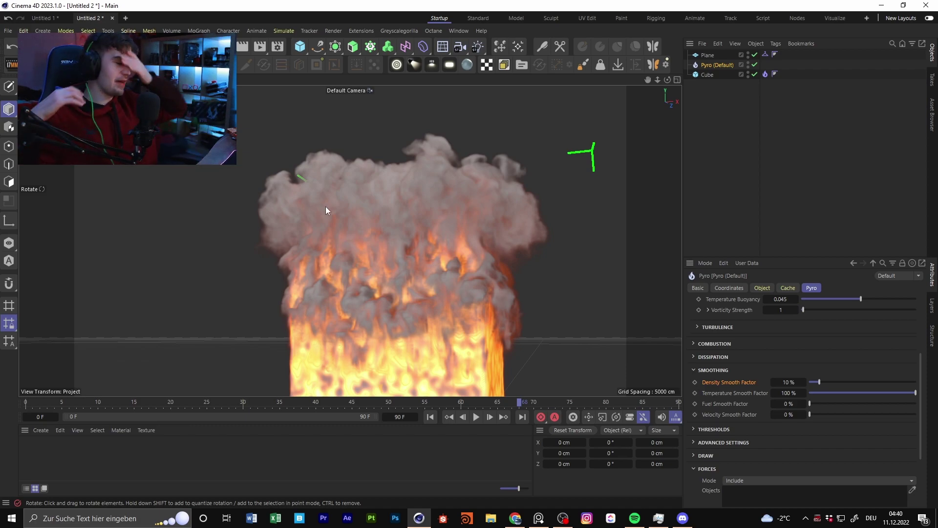
{"action": "mouse_move", "coordinate": [292, 233]}
{"action": "right_mouse_down", "text": "alt"}
{"action": "mouse_move", "coordinate": [368, 215]}
{"action": "mouse_move", "coordinate": [268, 215]}
{"action": "right_mouse_up", "text": "alt"}
{"action": "left_click_drag", "start_coordinate": [350, 239], "coordinate": [298, 190], "text": "alt"}
{"action": "right_click_drag", "start_coordinate": [298, 191], "coordinate": [273, 198], "text": "alt"}
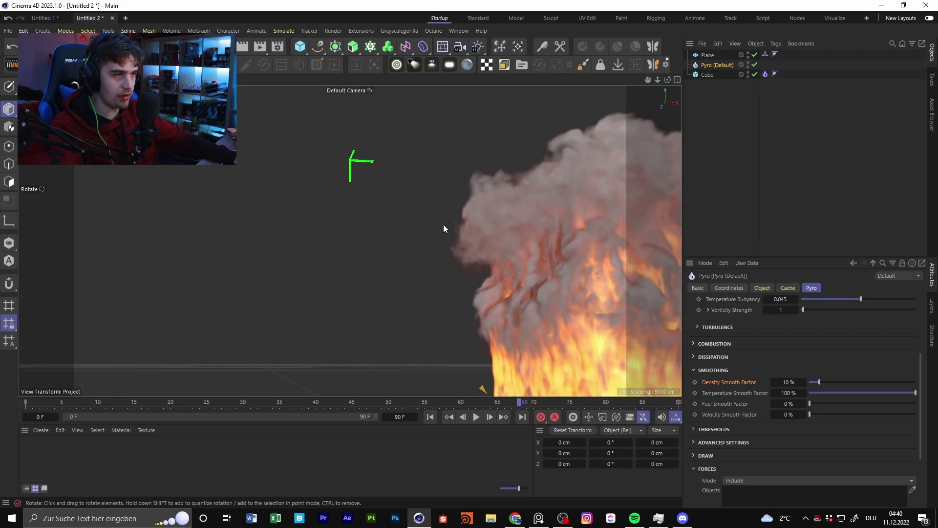
{"action": "middle_click_drag", "start_coordinate": [509, 236], "coordinate": [397, 241], "text": "alt"}
{"action": "right_click_drag", "start_coordinate": [397, 237], "coordinate": [335, 157], "text": "alt"}
{"action": "left_click_drag", "start_coordinate": [335, 157], "coordinate": [325, 189], "text": "alt"}
{"action": "right_click_drag", "start_coordinate": [324, 188], "coordinate": [361, 220], "text": "alt"}
{"action": "left_click_drag", "start_coordinate": [361, 224], "coordinate": [387, 235], "text": "alt"}
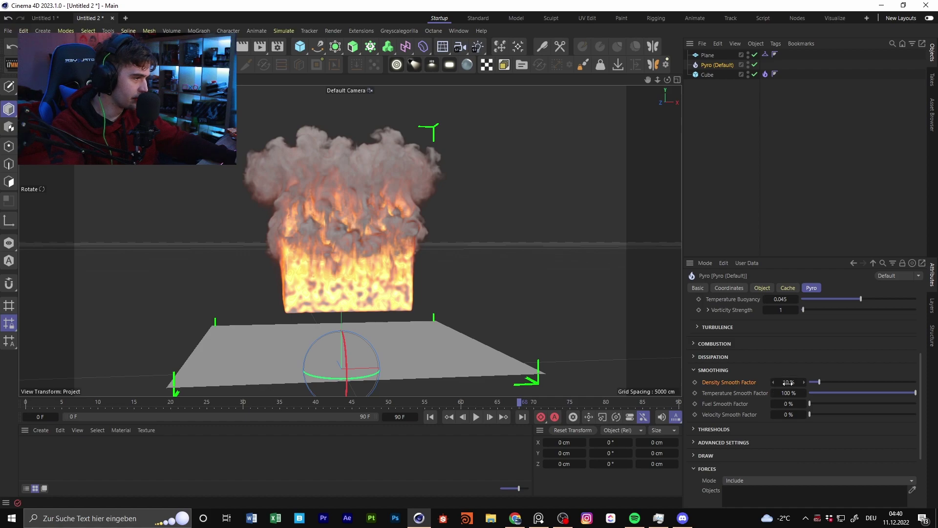
Step: Look over the Pyro Thresholds settings and return the animation to the first frame
{"action": "left_click", "coordinate": [706, 371]}
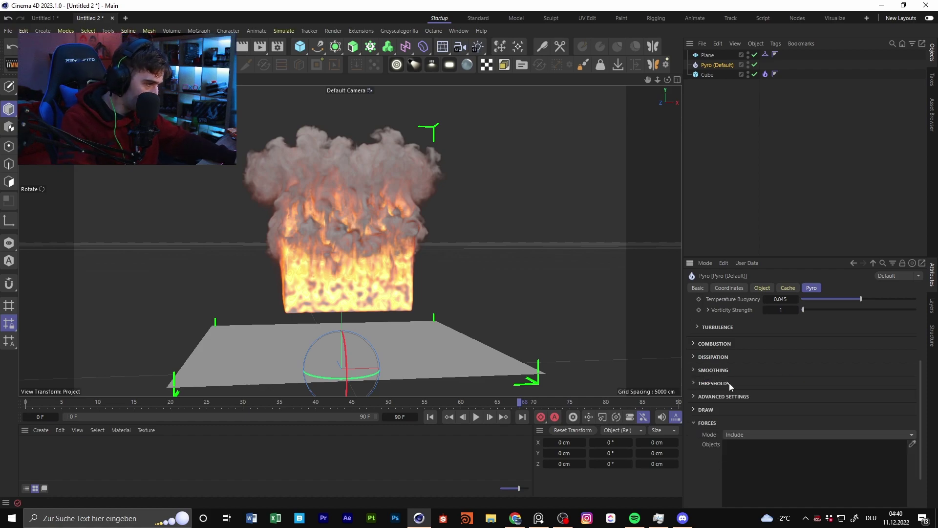
{"action": "left_click", "coordinate": [717, 386]}
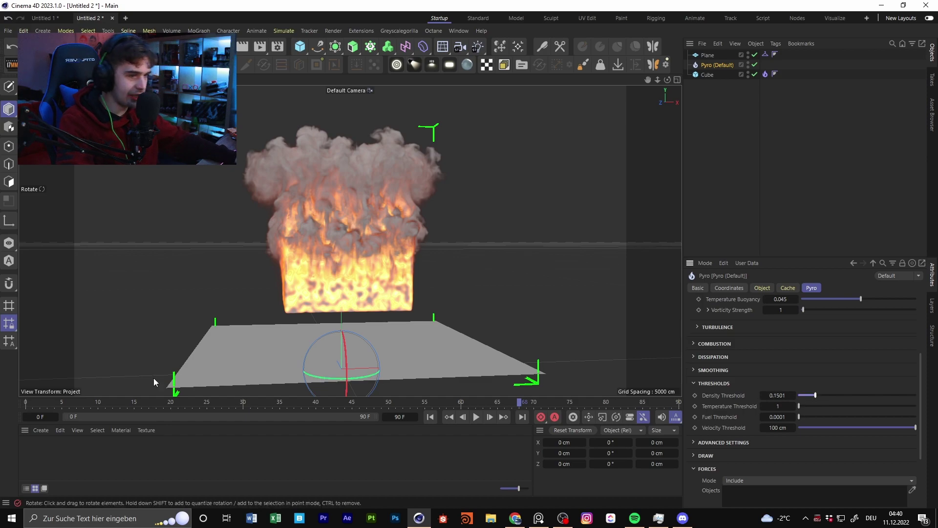
{"action": "key", "text": "shift+f"}
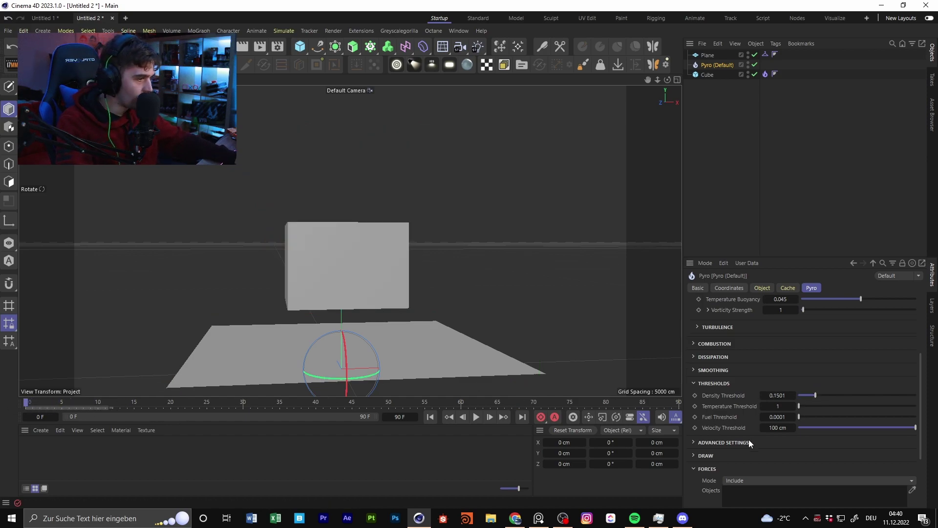
Step: Set the Fuel Burning Rate to 0 in the Combustion settings, run the simulation and pause it
{"action": "left_click", "coordinate": [714, 383]}
{"action": "scroll", "coordinate": [738, 365], "scroll_direction": "up", "scroll_amount": 3}
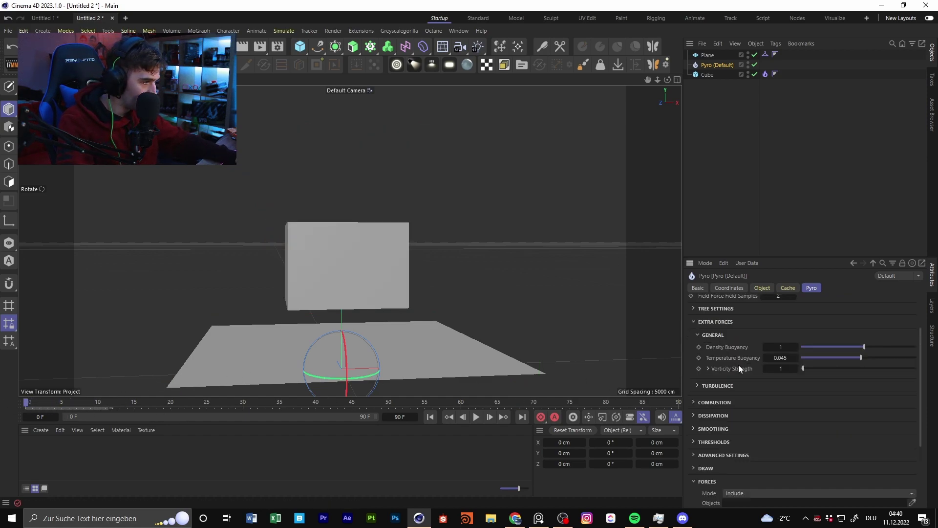
{"action": "left_click", "coordinate": [715, 402]}
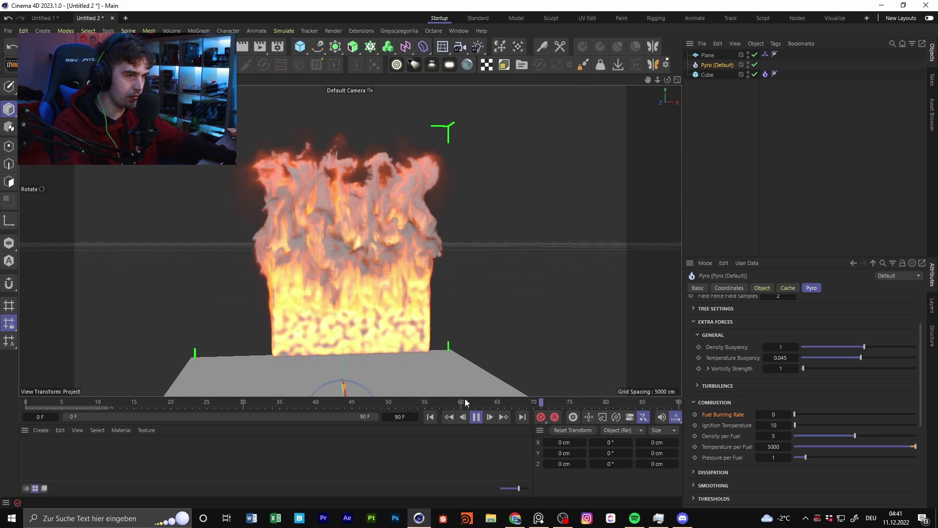
{"action": "left_click", "coordinate": [476, 418]}
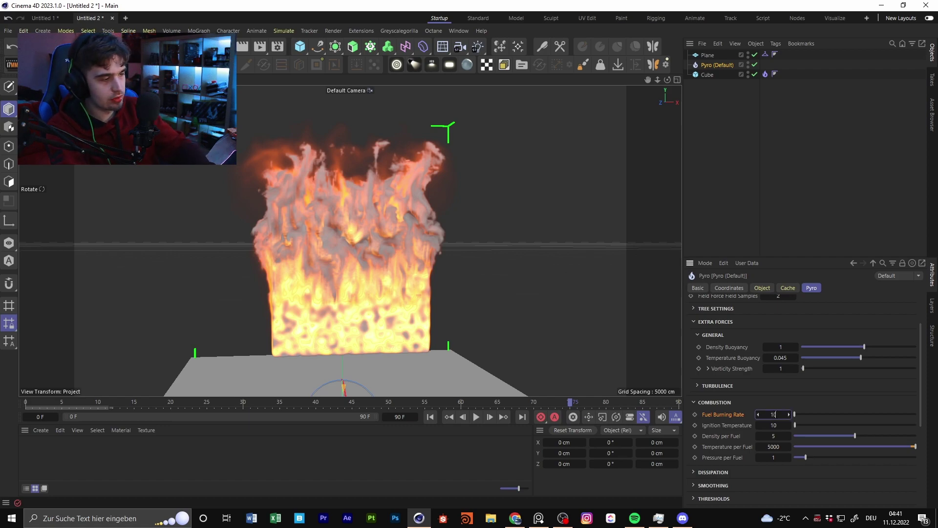
Step: Set the Fuel Burning Rate to 100, rerun the simulation from the start and pause it
{"action": "key", "text": "shift+f"}
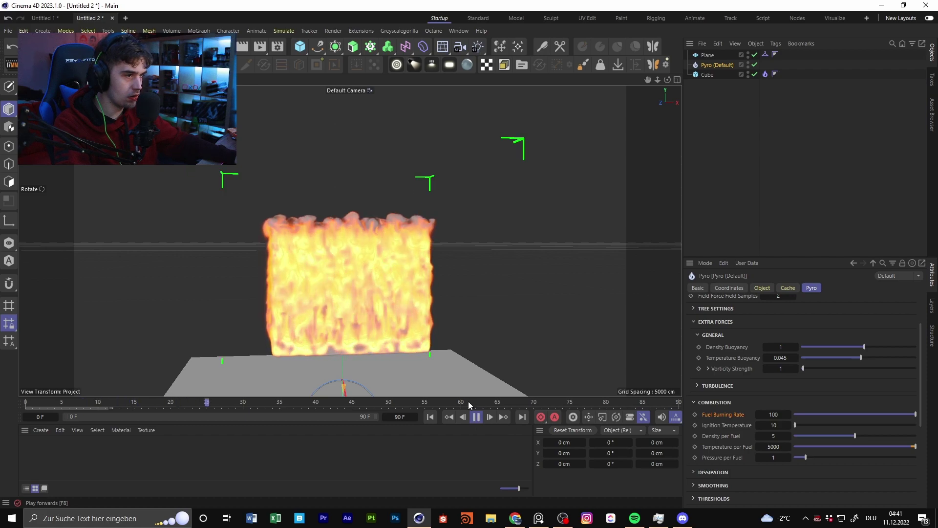
{"action": "mouse_move", "coordinate": [352, 306]}
{"action": "left_mouse_down", "text": "alt"}
{"action": "mouse_move", "coordinate": [369, 362]}
{"action": "mouse_move", "coordinate": [341, 301]}
{"action": "left_mouse_up", "text": "alt"}
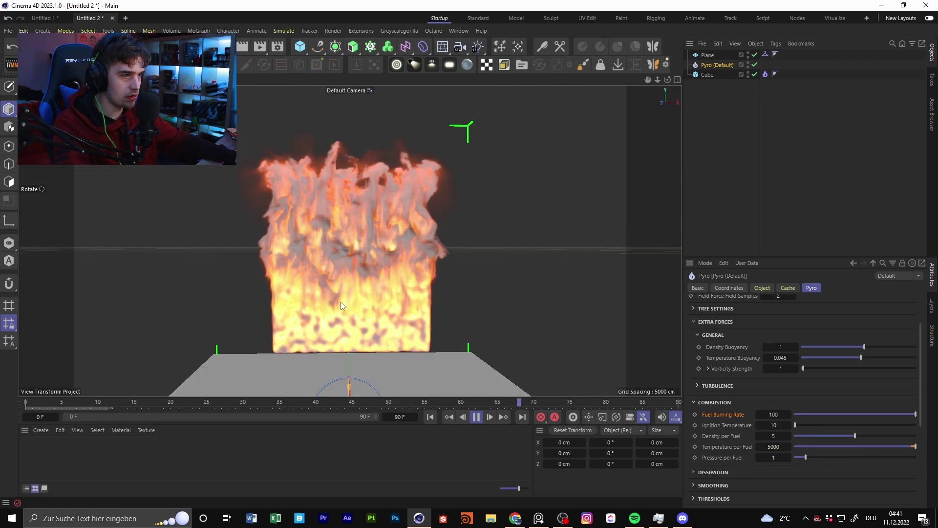
{"action": "left_click", "coordinate": [477, 417]}
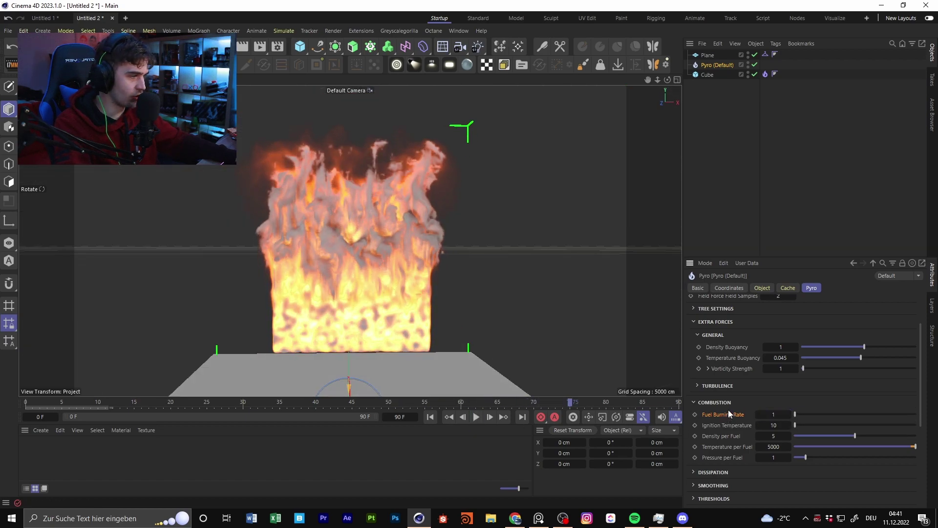
Step: Set the Fuel Burning Rate to 1, rerun the simulation from the start and pause it
{"action": "left_click_drag", "start_coordinate": [2, 400], "coordinate": [2, 399]}
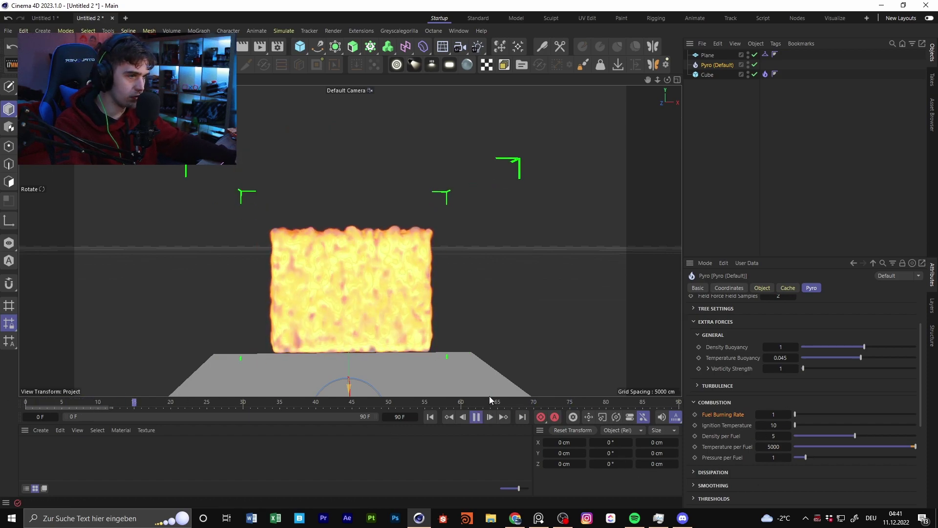
{"action": "left_click_drag", "start_coordinate": [380, 296], "coordinate": [459, 420], "text": "alt"}
{"action": "left_click", "coordinate": [476, 416]}
Step: Open the settings of the Cube's Pyro tag and expand its Fuel and Temperature sections
{"action": "scroll", "coordinate": [736, 449], "scroll_direction": "down", "scroll_amount": 3}
{"action": "scroll", "coordinate": [708, 481], "scroll_direction": "up", "scroll_amount": 1}
{"action": "scroll", "coordinate": [726, 428], "scroll_direction": "up", "scroll_amount": 3}
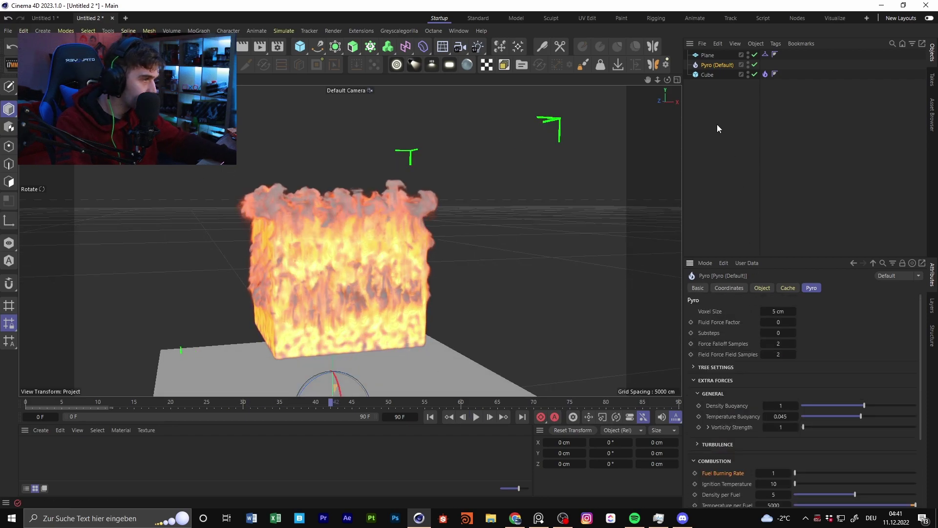
{"action": "left_click", "coordinate": [765, 75]}
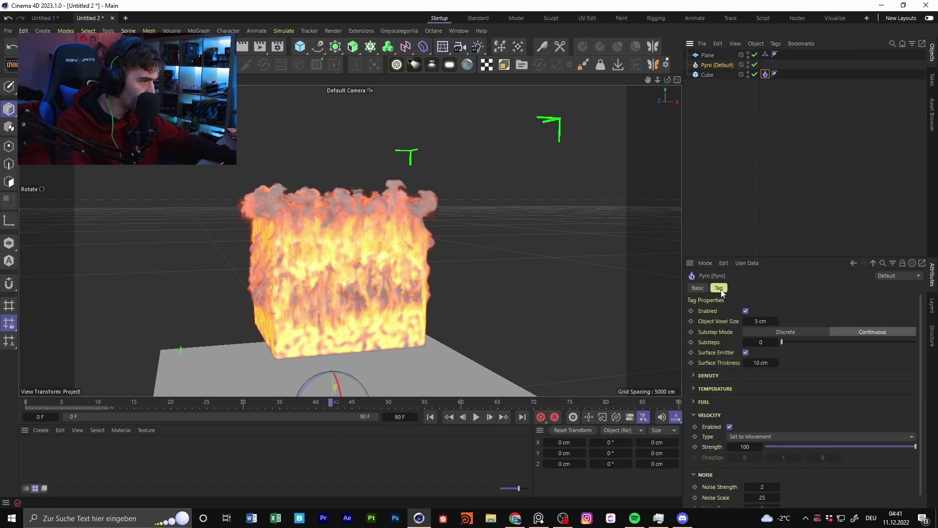
{"action": "scroll", "coordinate": [713, 366], "scroll_direction": "down", "scroll_amount": 1}
{"action": "left_click", "coordinate": [713, 400]}
{"action": "left_click", "coordinate": [712, 401]}
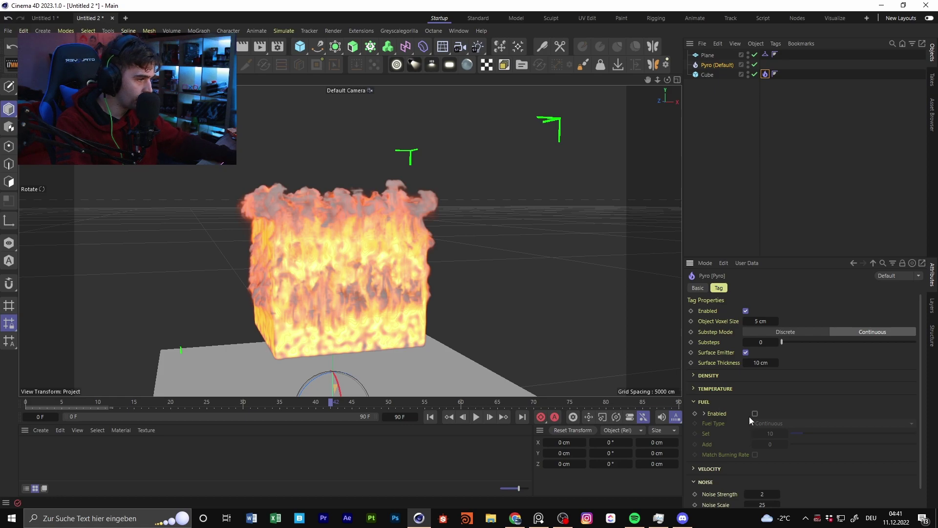
{"action": "left_click", "coordinate": [715, 389]}
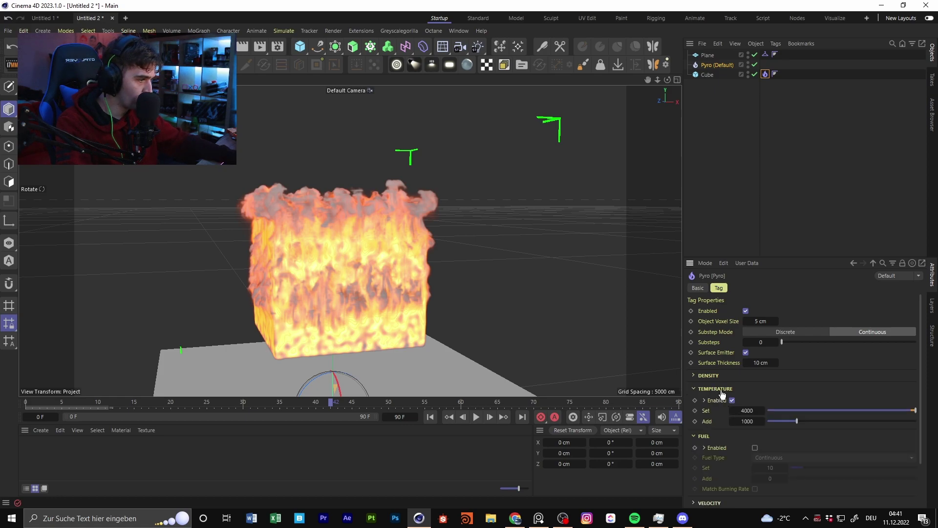
Step: Disable Temperature in the Cube's Pyro tag, run the simulation from the start and stop it
{"action": "left_click_drag", "start_coordinate": [58, 398], "coordinate": [25, 402]}
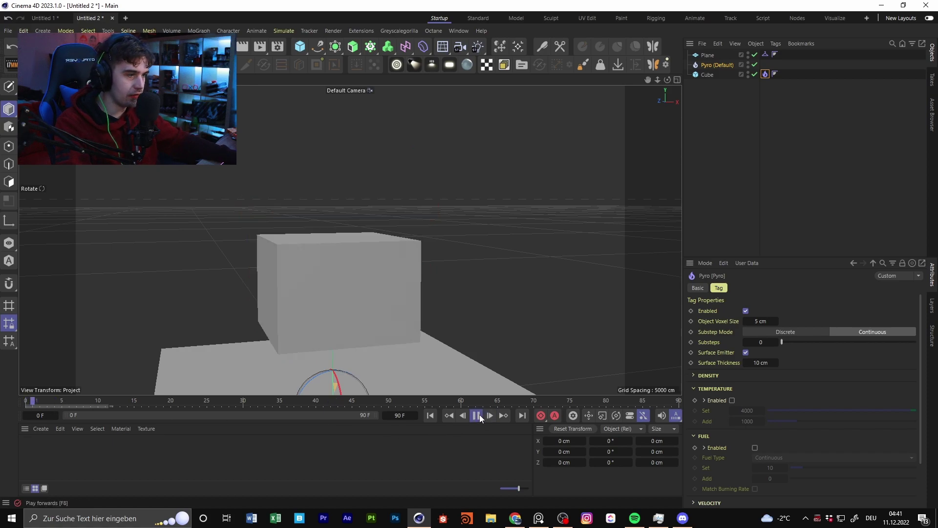
{"action": "left_click_drag", "start_coordinate": [312, 268], "coordinate": [362, 330], "text": "alt"}
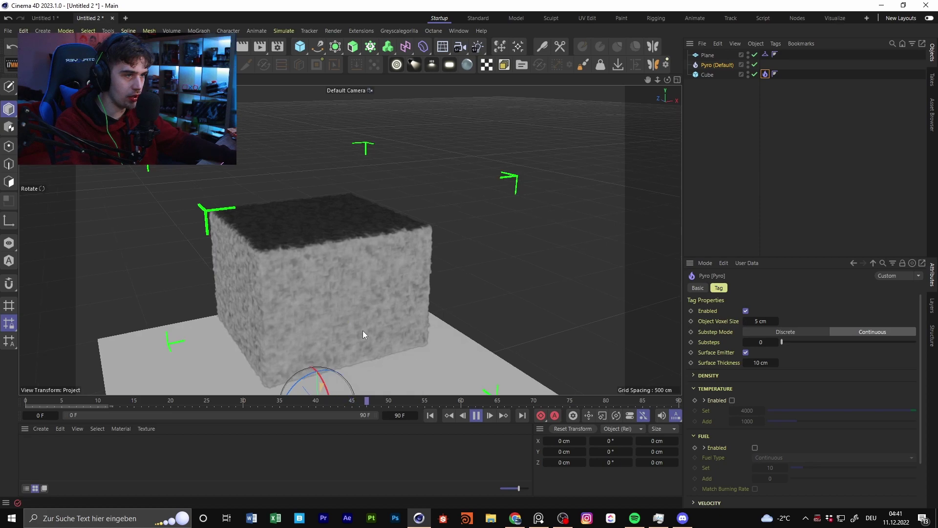
{"action": "left_click", "coordinate": [443, 402]}
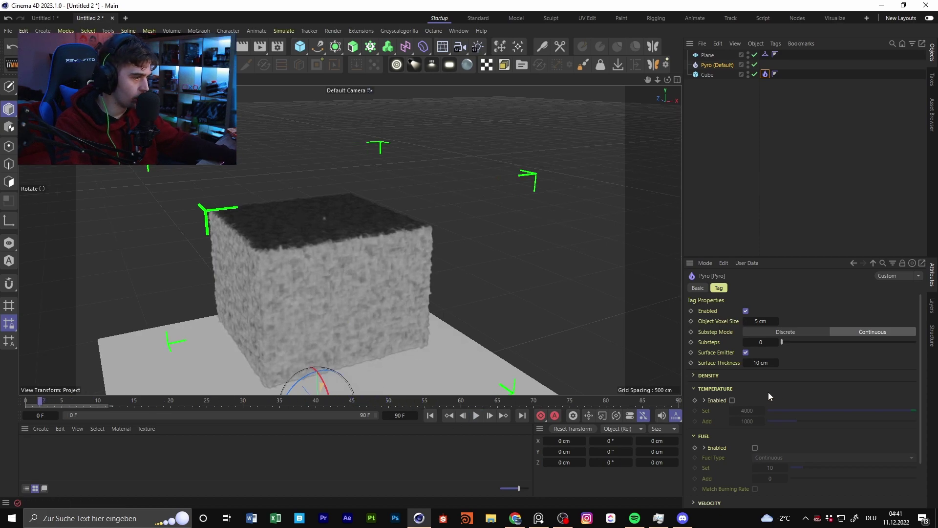
Step: Enable both Temperature and Fuel in the Cube's Pyro tag, rerun the simulation from the start and pause it
{"action": "left_click", "coordinate": [755, 448]}
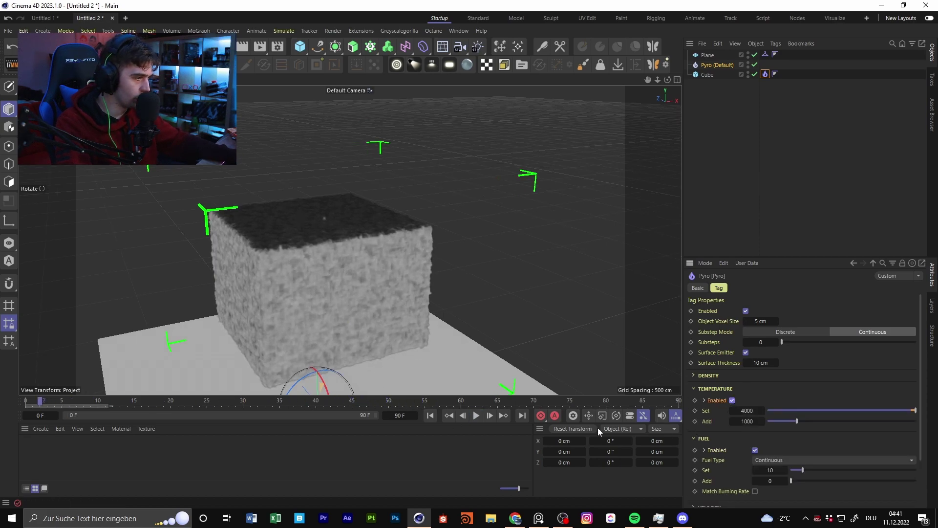
{"action": "left_click", "coordinate": [31, 399]}
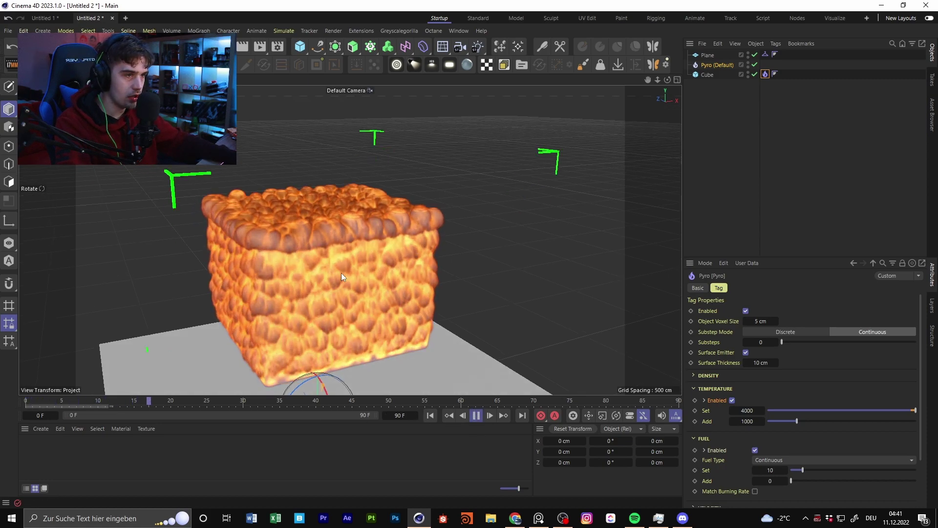
{"action": "left_click_drag", "start_coordinate": [339, 252], "coordinate": [335, 232], "text": "alt"}
{"action": "left_click_drag", "start_coordinate": [299, 272], "coordinate": [289, 258], "text": "alt"}
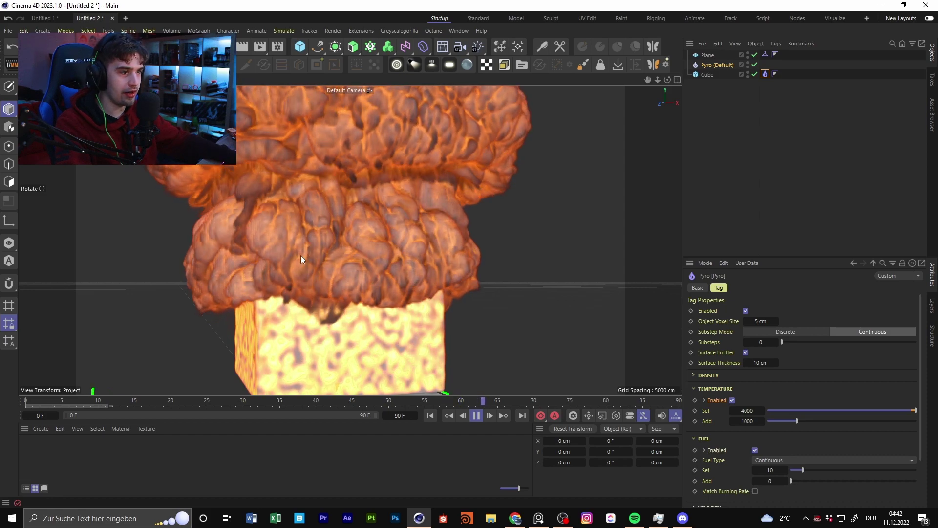
{"action": "scroll", "coordinate": [305, 255], "scroll_direction": "down", "scroll_amount": 2}
{"action": "left_click", "coordinate": [477, 418]}
{"action": "scroll", "coordinate": [351, 248], "scroll_direction": "down", "scroll_amount": 2}
{"action": "mouse_move", "coordinate": [351, 247]}
{"action": "left_mouse_down", "text": "alt"}
{"action": "mouse_move", "coordinate": [356, 265]}
{"action": "mouse_move", "coordinate": [362, 254]}
{"action": "left_mouse_up", "text": "alt"}
{"action": "middle_click_drag", "start_coordinate": [369, 285], "coordinate": [397, 339], "text": "alt"}
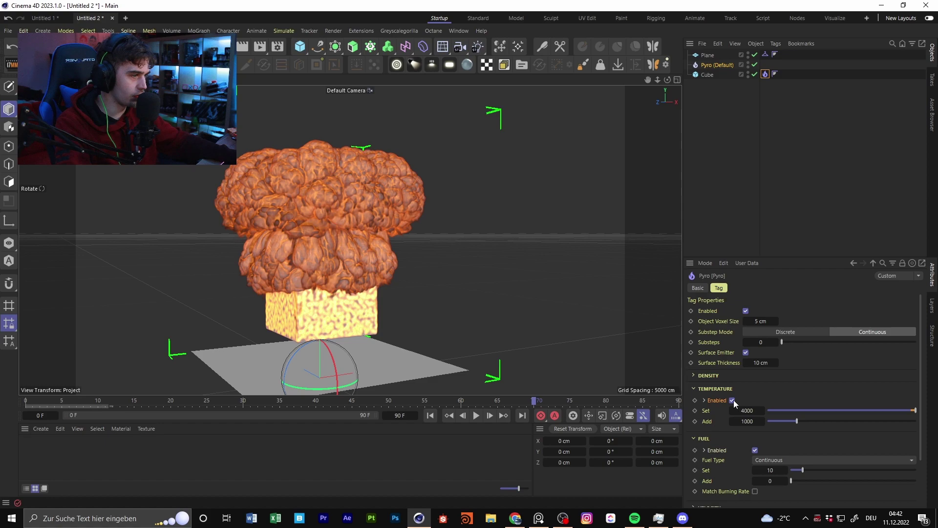
Step: Disable Fuel in the Cube's Pyro tag, rerun the simulation from the start and pause it
{"action": "left_click", "coordinate": [754, 449]}
{"action": "left_click", "coordinate": [27, 401]}
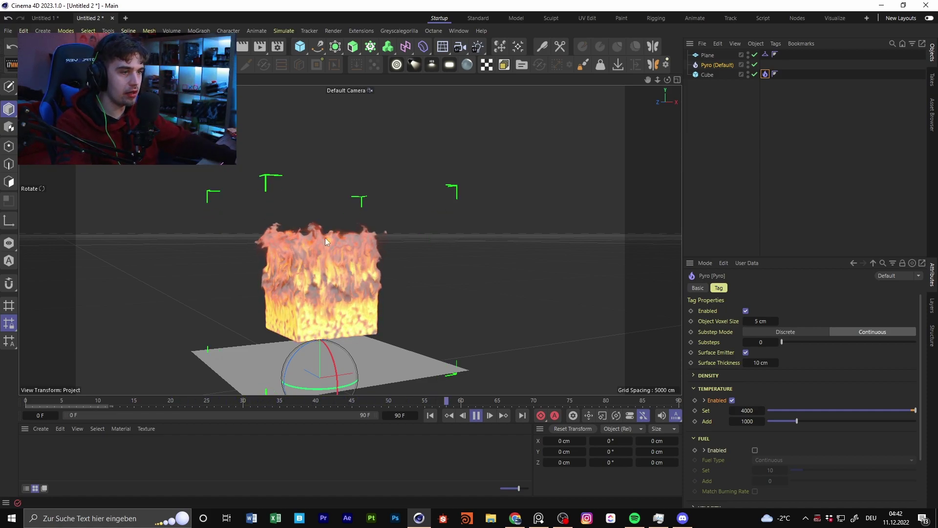
{"action": "left_click", "coordinate": [476, 416]}
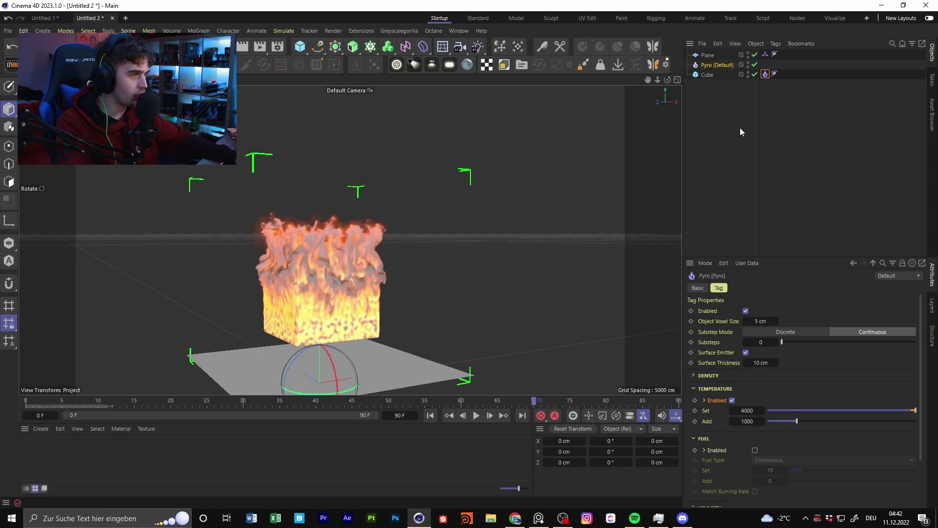
Step: Collapse the Fuel section and expand the Noise section of the Cube's Pyro tag, and examine the flames on the cube up close
{"action": "left_click", "coordinate": [710, 441]}
{"action": "left_click", "coordinate": [728, 452]}
{"action": "left_click", "coordinate": [733, 452]}
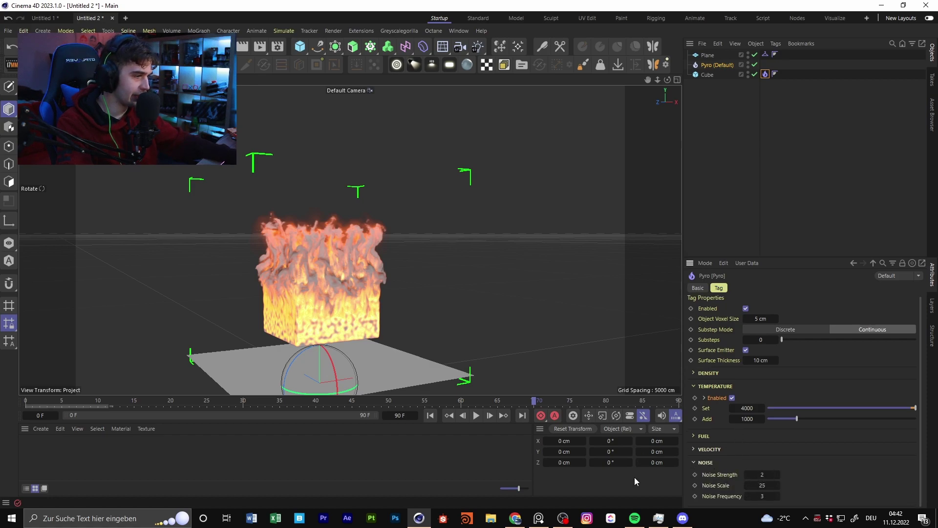
{"action": "scroll", "coordinate": [247, 302], "scroll_direction": "up", "scroll_amount": 2}
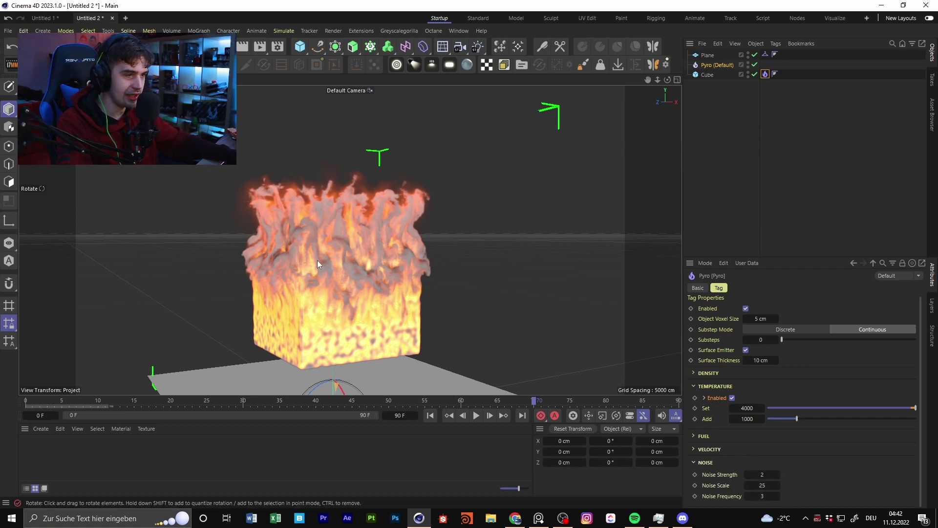
{"action": "left_click_drag", "start_coordinate": [317, 260], "coordinate": [266, 285], "text": "alt"}
{"action": "middle_click_drag", "start_coordinate": [264, 303], "coordinate": [291, 273], "text": "alt"}
{"action": "scroll", "coordinate": [290, 277], "scroll_direction": "up", "scroll_amount": 4}
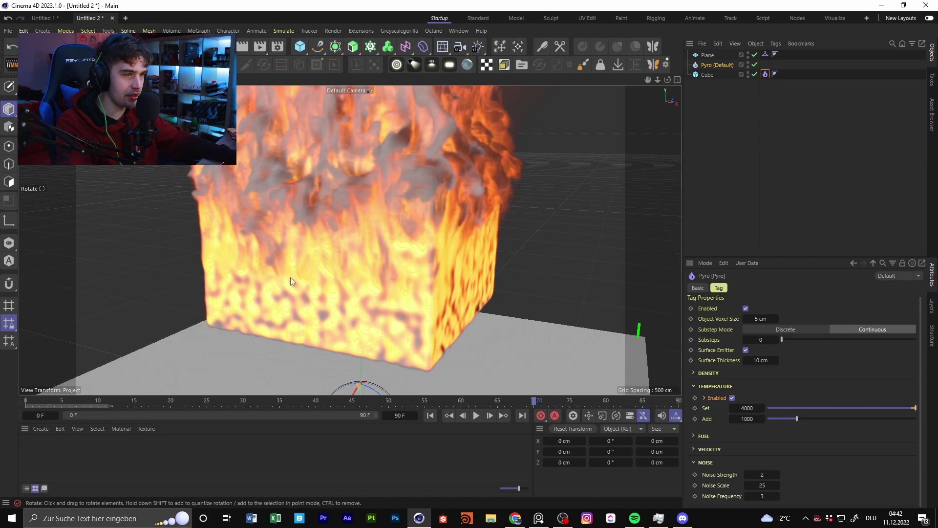
{"action": "left_click", "coordinate": [262, 285]}
{"action": "left_click_drag", "start_coordinate": [261, 285], "coordinate": [295, 284], "text": "alt"}
{"action": "left_click", "coordinate": [765, 75]}
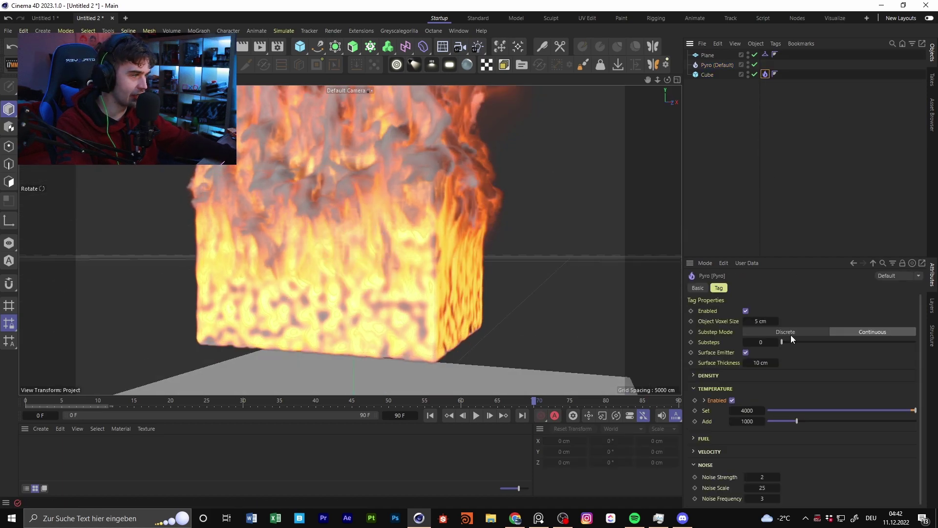
{"action": "scroll", "coordinate": [733, 443], "scroll_direction": "down", "scroll_amount": 1}
Step: Open the Pyro settings of the Pyro (Default) object, collapse General and Combustion, and expand Dissipation
{"action": "left_click", "coordinate": [717, 65]}
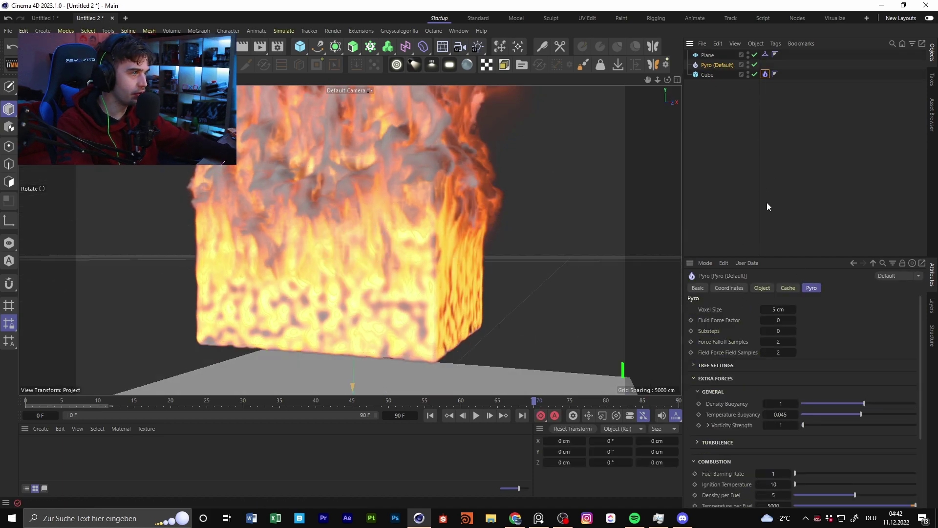
{"action": "left_click", "coordinate": [806, 291]}
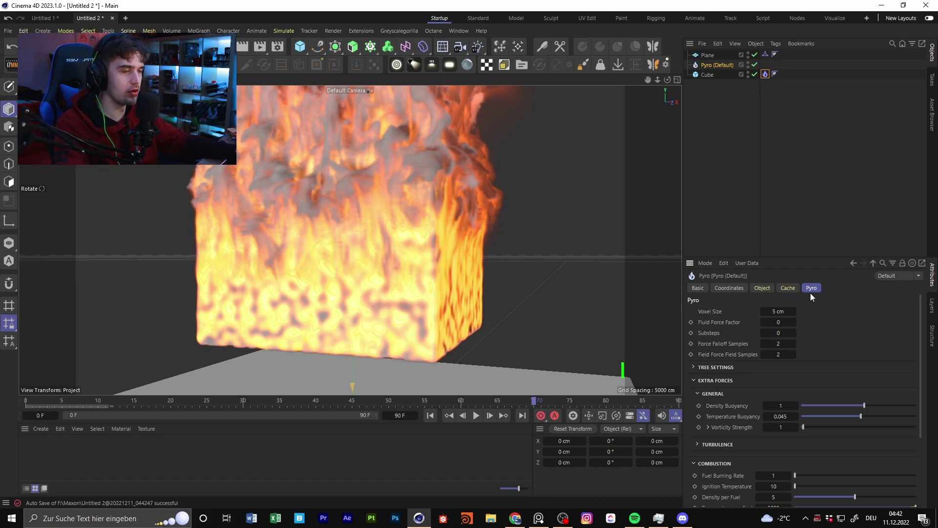
{"action": "scroll", "coordinate": [488, 239], "scroll_direction": "down", "scroll_amount": 2}
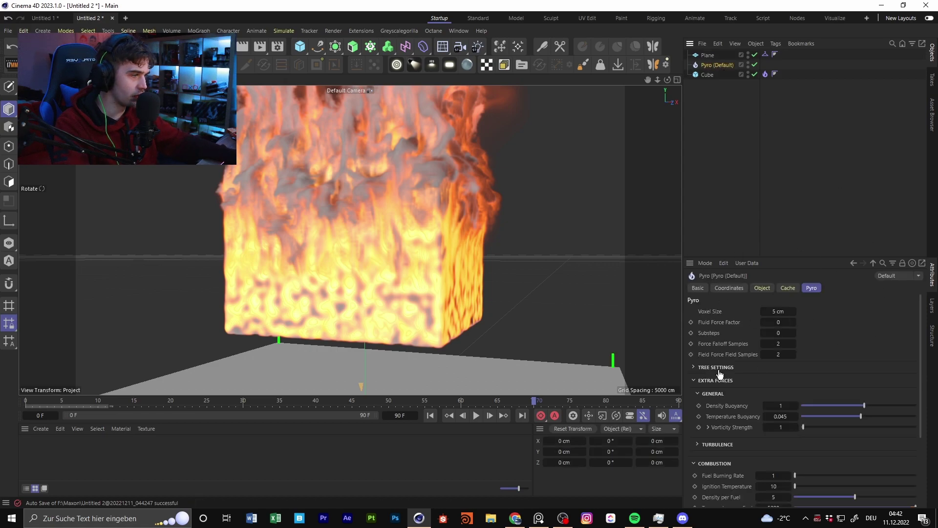
{"action": "left_click", "coordinate": [713, 394]}
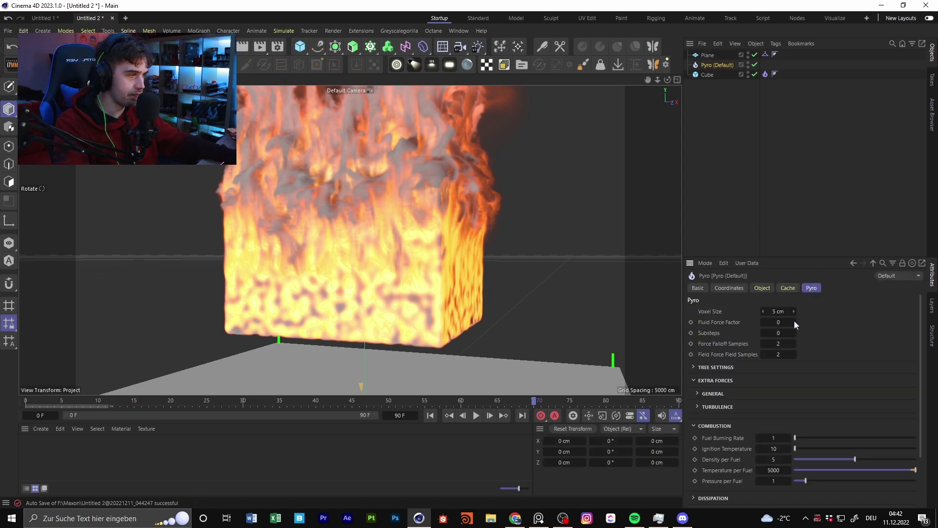
{"action": "left_click", "coordinate": [716, 426]}
{"action": "left_click", "coordinate": [722, 439]}
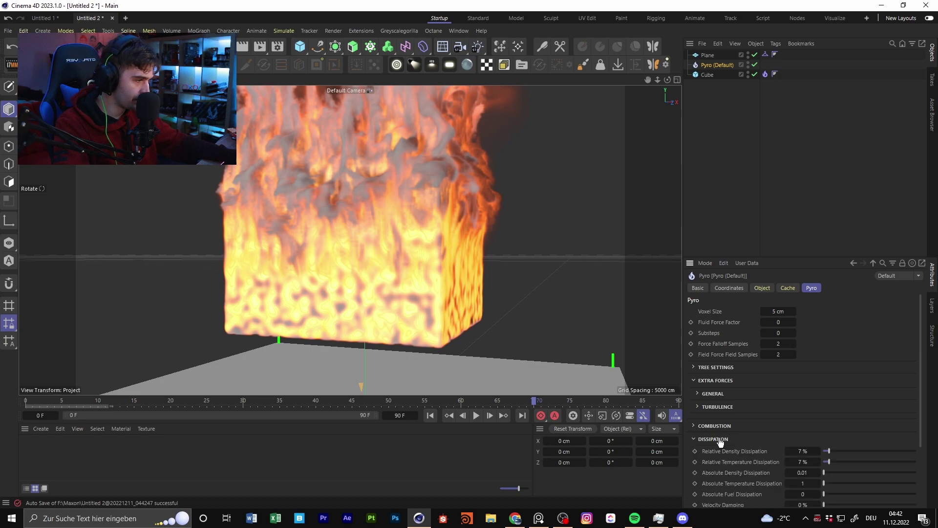
{"action": "scroll", "coordinate": [822, 424], "scroll_direction": "down", "scroll_amount": 1}
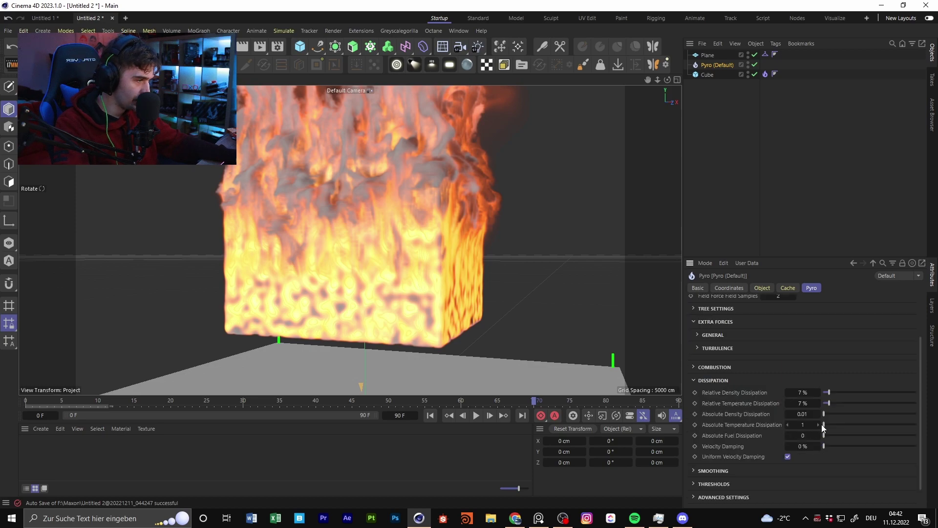
Step: Set the Relative Density Dissipation to 100 %, run the simulation from the start and pause it
{"action": "left_click", "coordinate": [804, 392]}
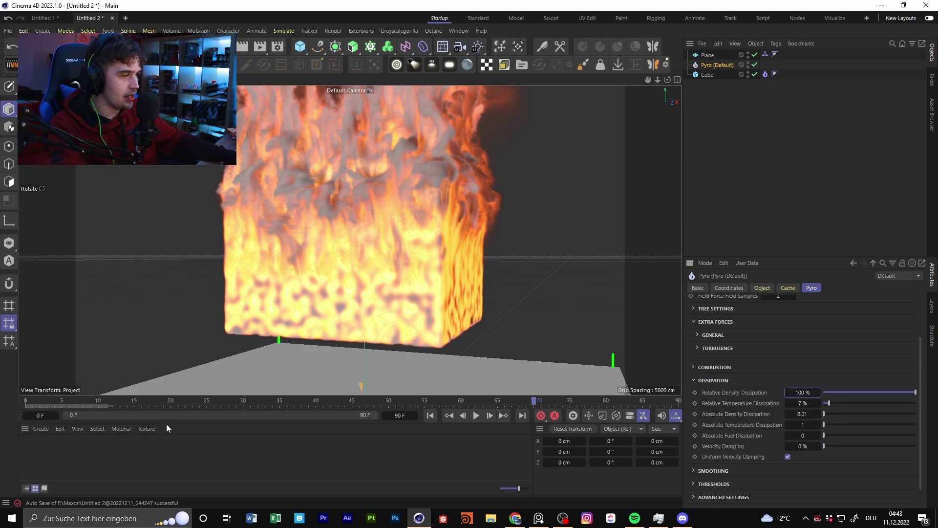
{"action": "left_click_drag", "start_coordinate": [39, 400], "coordinate": [25, 401]}
{"action": "left_click", "coordinate": [478, 417]}
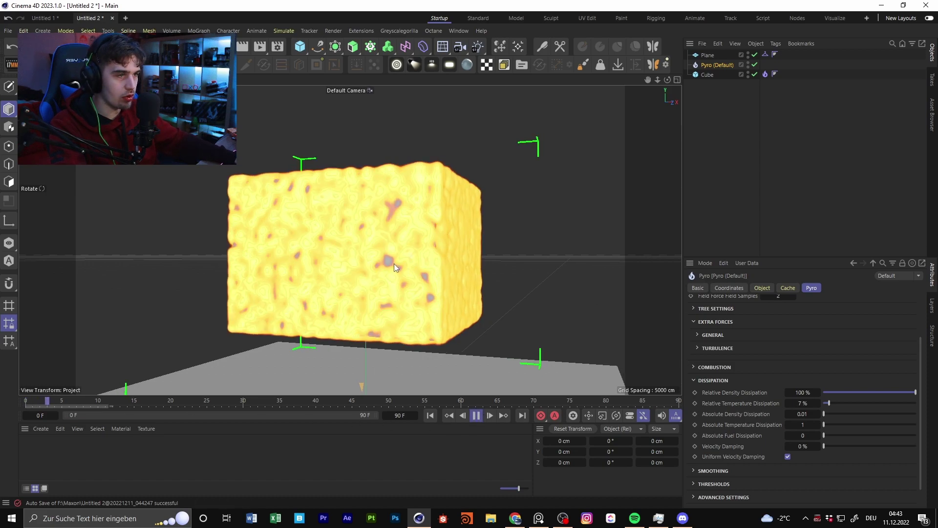
{"action": "scroll", "coordinate": [394, 268], "scroll_direction": "down", "scroll_amount": 3}
{"action": "left_click_drag", "start_coordinate": [395, 270], "coordinate": [456, 286], "text": "alt"}
{"action": "left_click_drag", "start_coordinate": [379, 254], "coordinate": [433, 278], "text": "alt"}
{"action": "left_click", "coordinate": [476, 416]}
Step: Set the Relative Density Dissipation back to 7 %, rerun the simulation from the start and pause it
{"action": "left_click", "coordinate": [731, 390]}
{"action": "left_click", "coordinate": [27, 401]}
{"action": "left_click_drag", "start_coordinate": [404, 326], "coordinate": [362, 263], "text": "alt"}
{"action": "left_click_drag", "start_coordinate": [333, 191], "coordinate": [369, 207], "text": "alt"}
{"action": "left_click", "coordinate": [477, 415]}
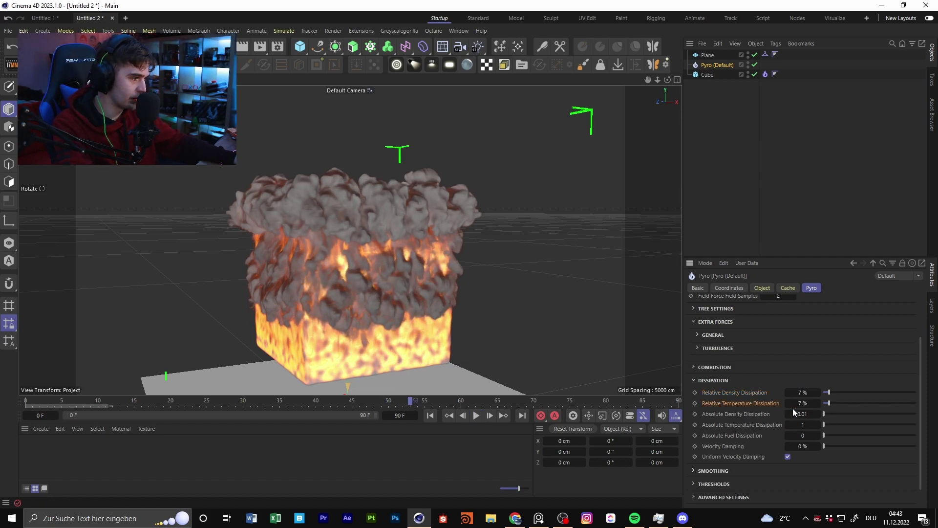
Step: Set the Relative Temperature Dissipation to 100 % and run the simulation from the start
{"action": "type", "text": "100"}
{"action": "key", "text": "Return"}
{"action": "left_click", "coordinate": [163, 401]}
{"action": "key", "text": "shift+f"}
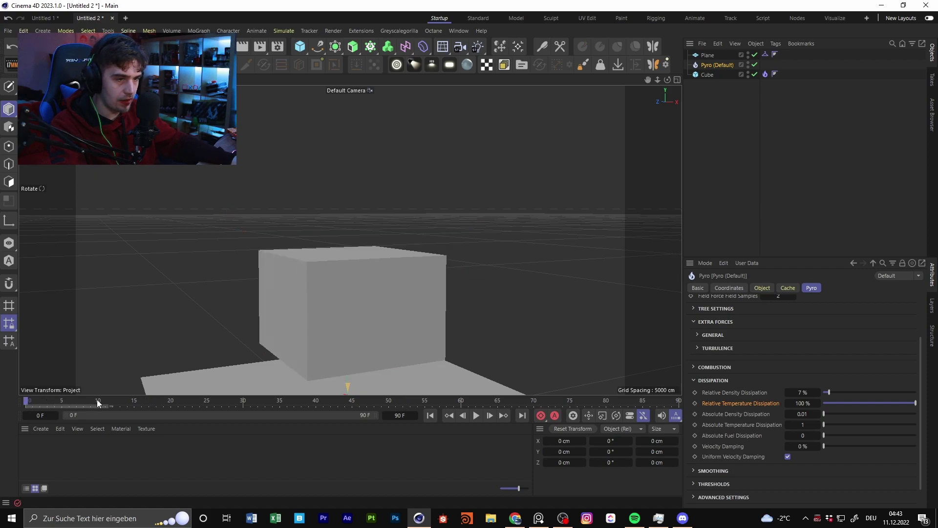
{"action": "left_click", "coordinate": [480, 418]}
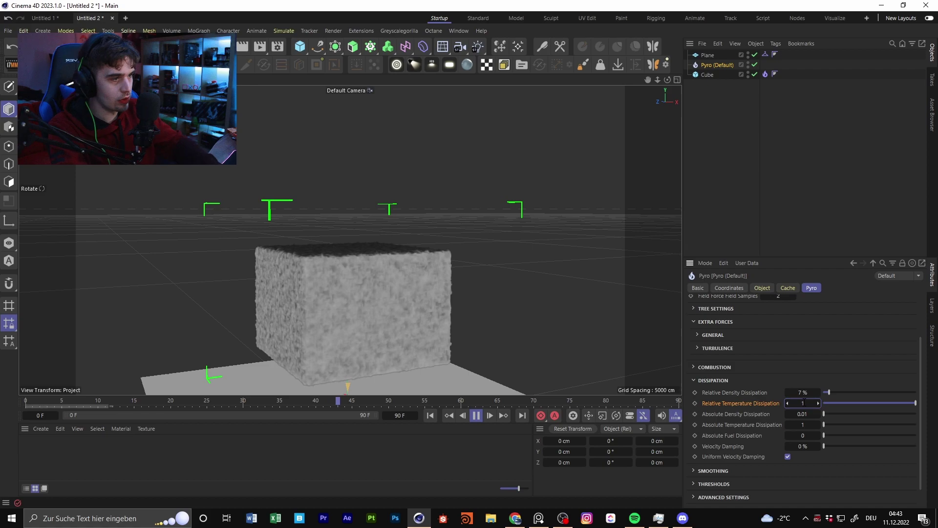
Step: Try Relative Temperature Dissipation values of 1 % and 50 % while the simulation is running
{"action": "key", "text": "Return"}
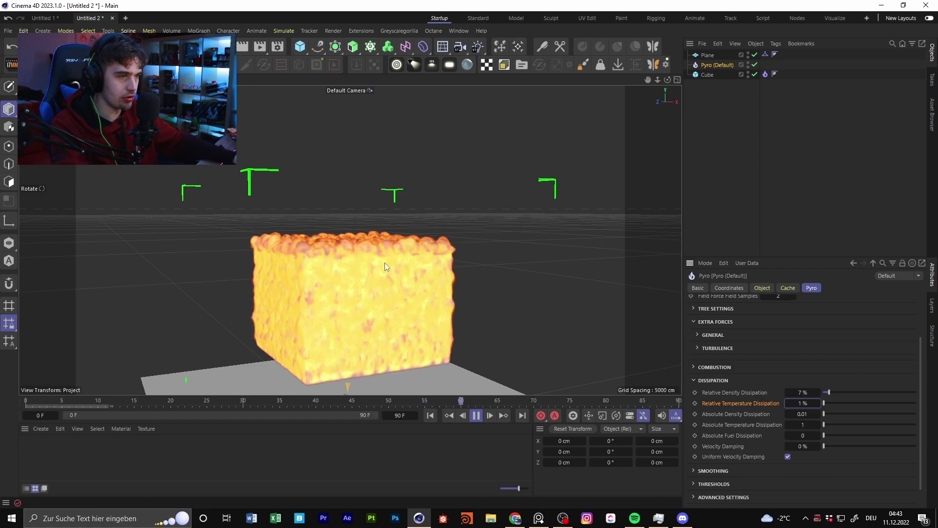
{"action": "double_click", "coordinate": [804, 403]}
{"action": "type", "text": "50+"}
{"action": "key", "text": "Return"}
{"action": "left_click_drag", "start_coordinate": [341, 271], "coordinate": [383, 269], "text": "alt"}
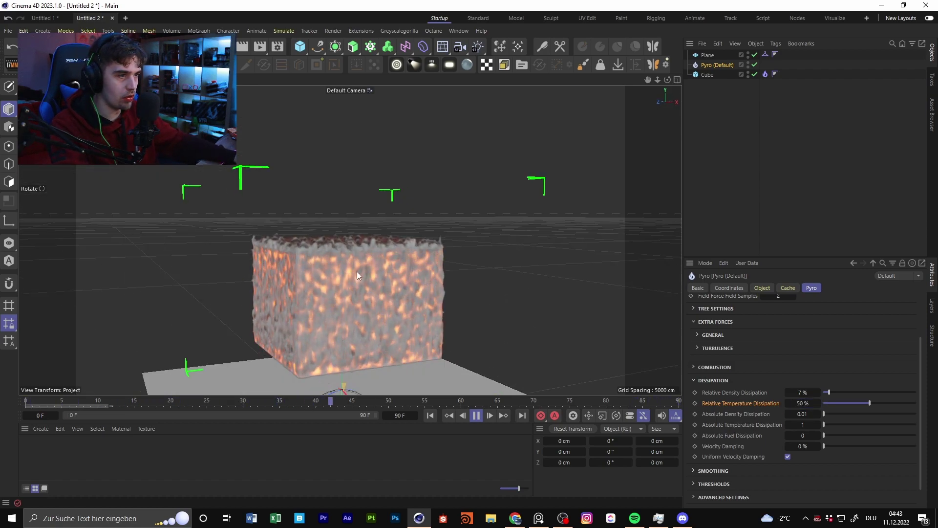
Step: Try a Relative Temperature Dissipation of 1 %, restore it to 7 % and pause the simulation
{"action": "double_click", "coordinate": [801, 403]}
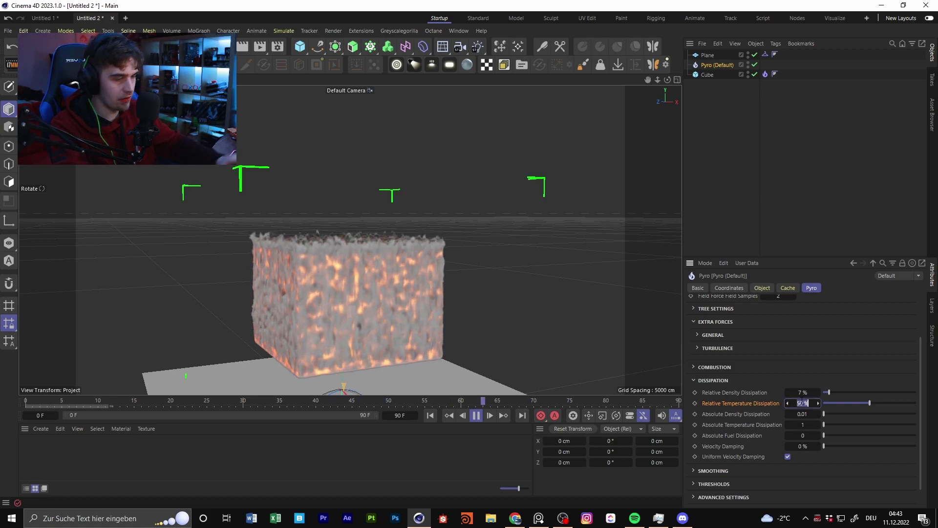
{"action": "type", "text": "1"}
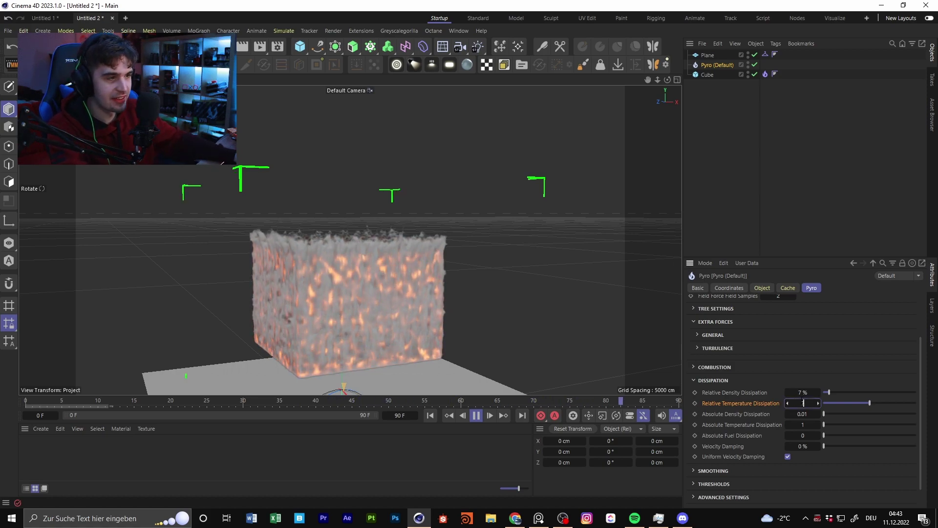
{"action": "key", "text": "Return"}
{"action": "left_click", "coordinate": [477, 416]}
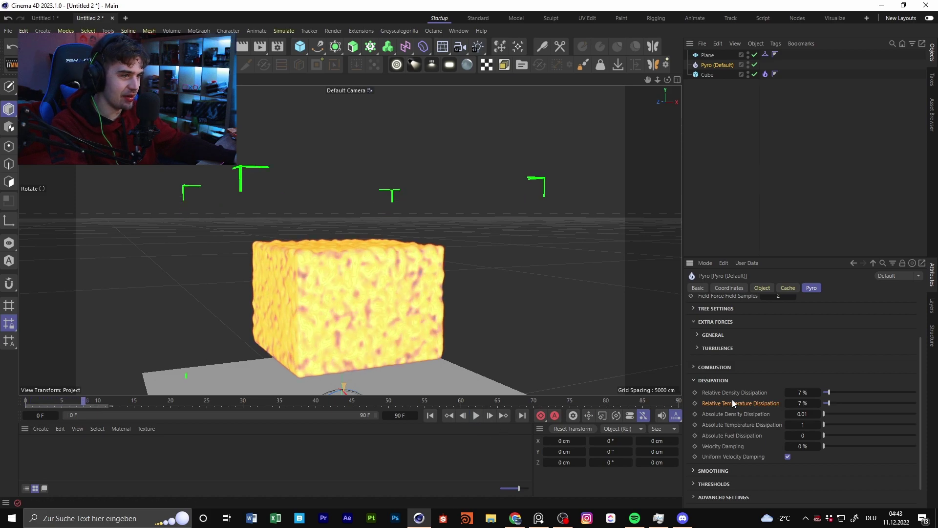
Step: Collapse Dissipation, raise the Density Threshold in the Thresholds section to 0.5501 and rerun the simulation from the start
{"action": "scroll", "coordinate": [752, 417], "scroll_direction": "down", "scroll_amount": 1}
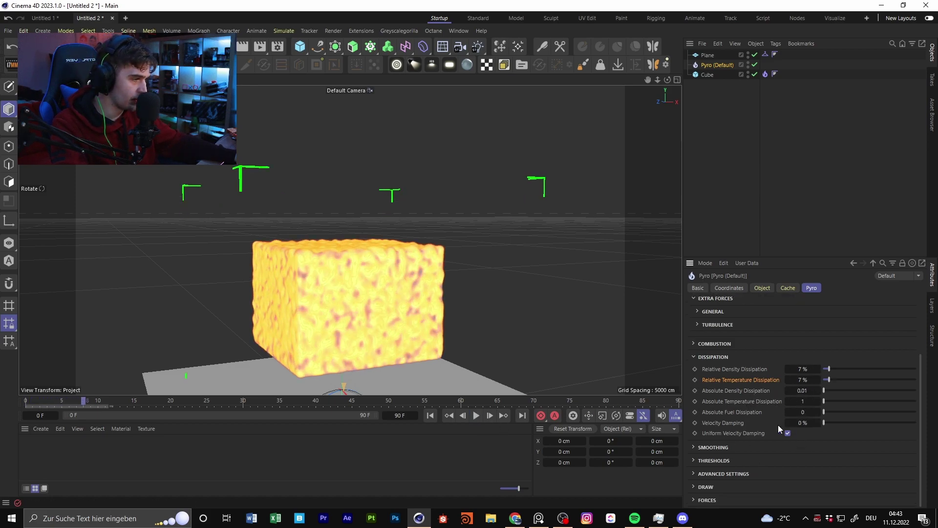
{"action": "left_click", "coordinate": [705, 358]}
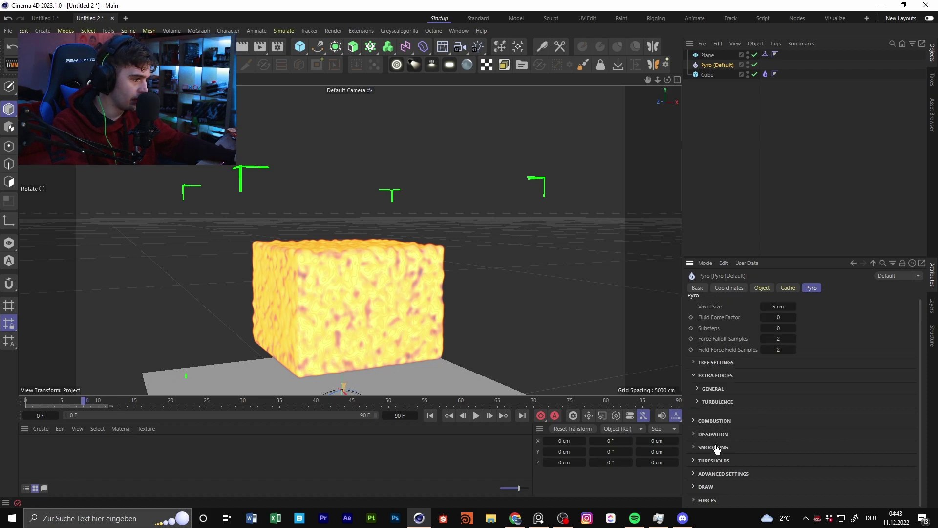
{"action": "left_click", "coordinate": [714, 460]}
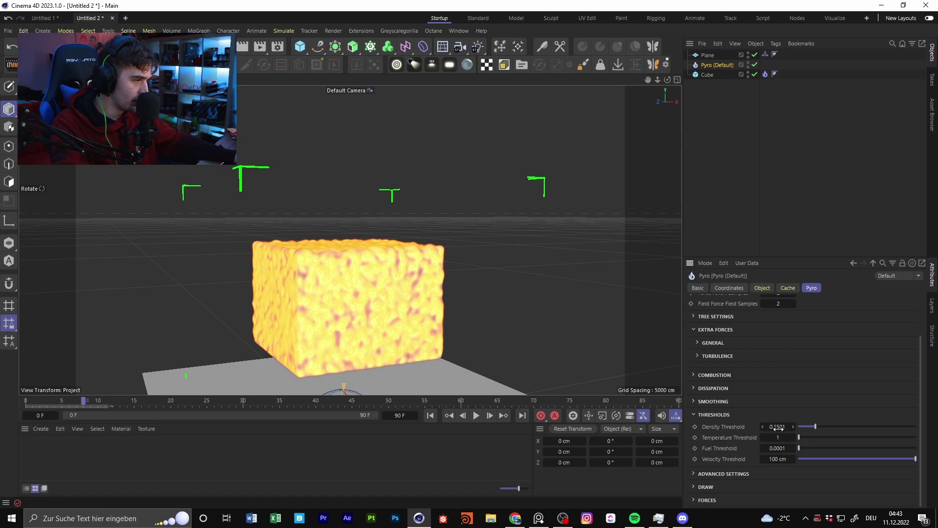
{"action": "left_click_drag", "start_coordinate": [815, 426], "coordinate": [832, 426]}
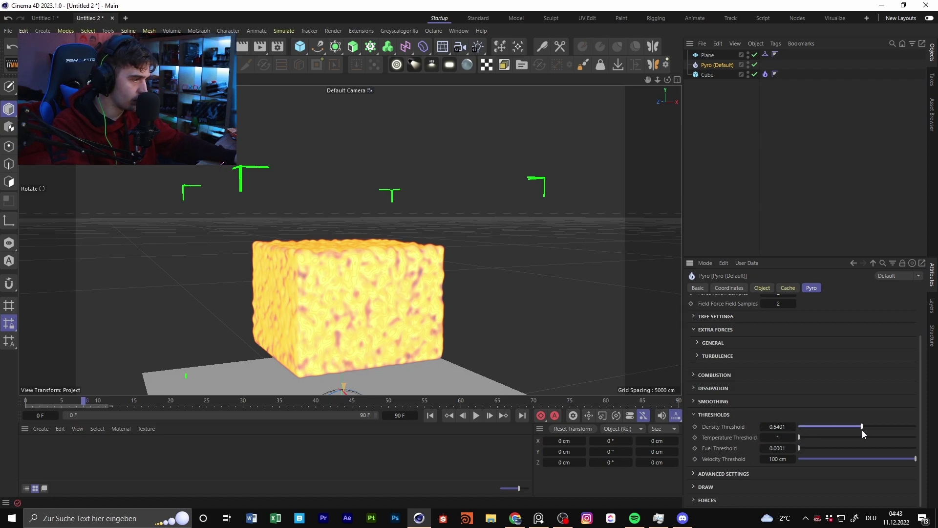
{"action": "left_click", "coordinate": [430, 416]}
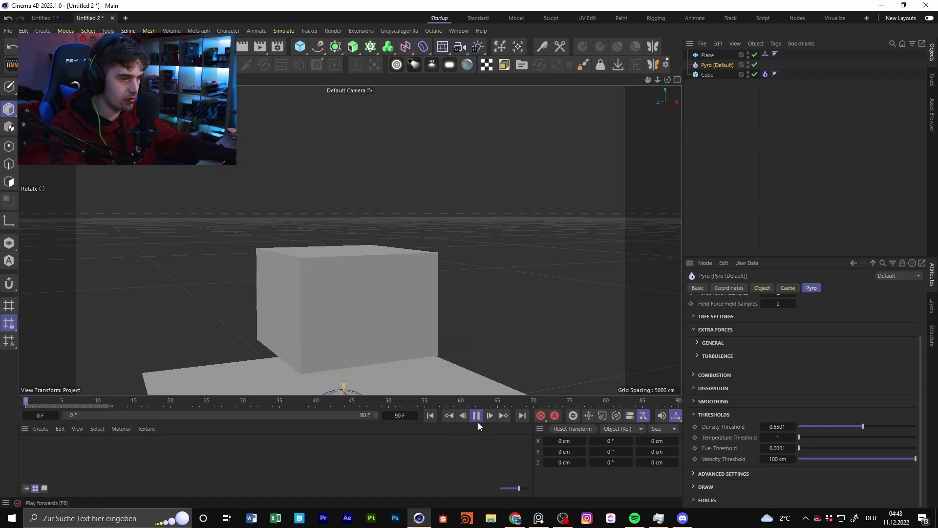
Step: Lower the Density Threshold to 0.0601, watch the simulation run and pause it
{"action": "left_click_drag", "start_coordinate": [807, 430], "coordinate": [804, 430]}
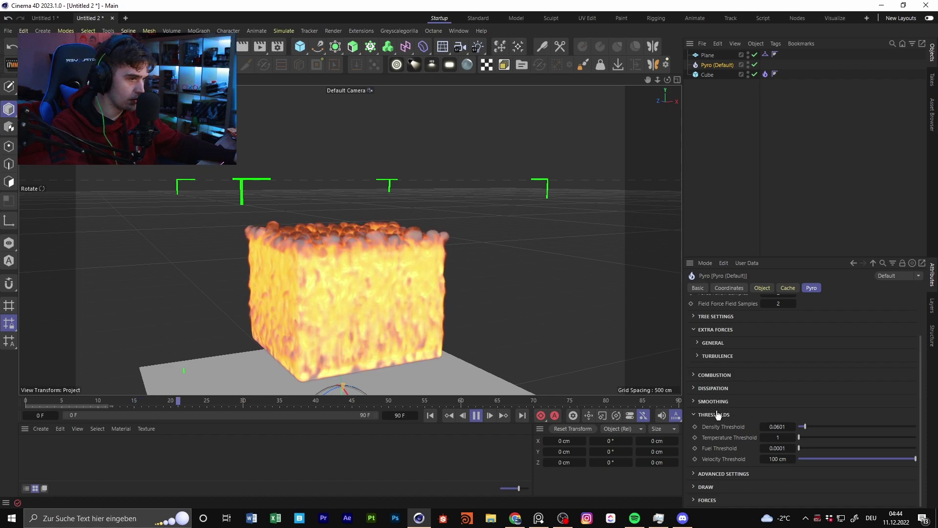
{"action": "mouse_move", "coordinate": [379, 285]}
{"action": "left_mouse_down", "text": "alt"}
{"action": "mouse_move", "coordinate": [388, 314]}
{"action": "mouse_move", "coordinate": [380, 271]}
{"action": "left_mouse_up", "text": "alt"}
{"action": "left_click_drag", "start_coordinate": [272, 260], "coordinate": [271, 268], "text": "alt"}
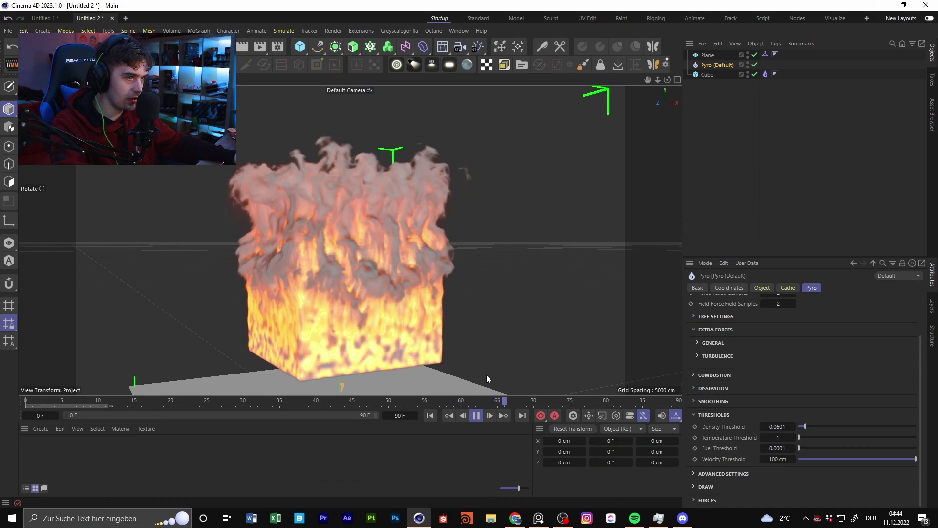
{"action": "left_click", "coordinate": [477, 416]}
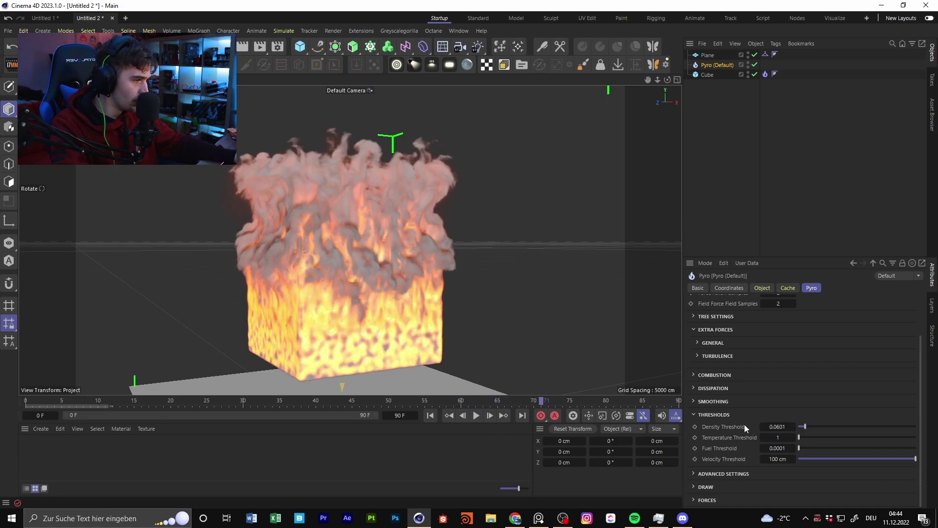
Step: Expand the Pyro object's Advanced Settings and look through the precision, advection and pressure solver options
{"action": "left_click", "coordinate": [723, 473]}
{"action": "scroll", "coordinate": [723, 431], "scroll_direction": "down", "scroll_amount": 3}
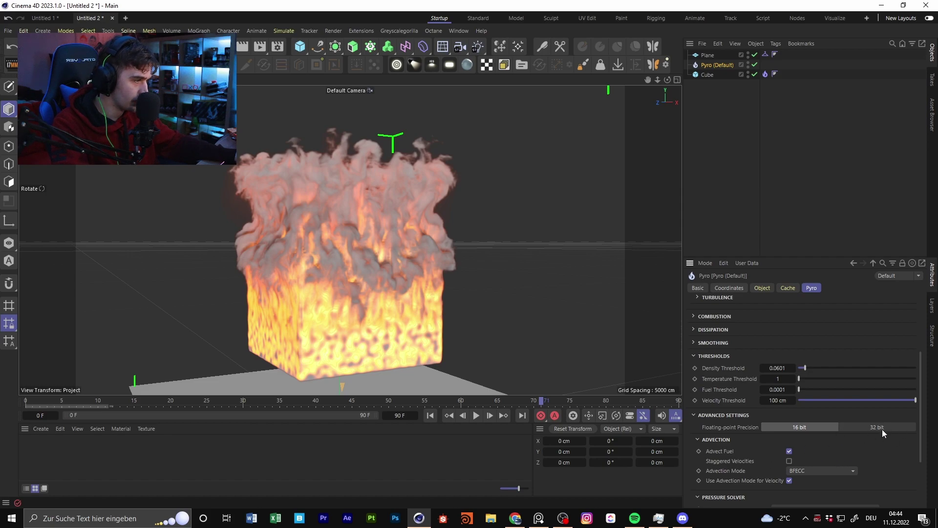
{"action": "scroll", "coordinate": [743, 442], "scroll_direction": "down", "scroll_amount": 3}
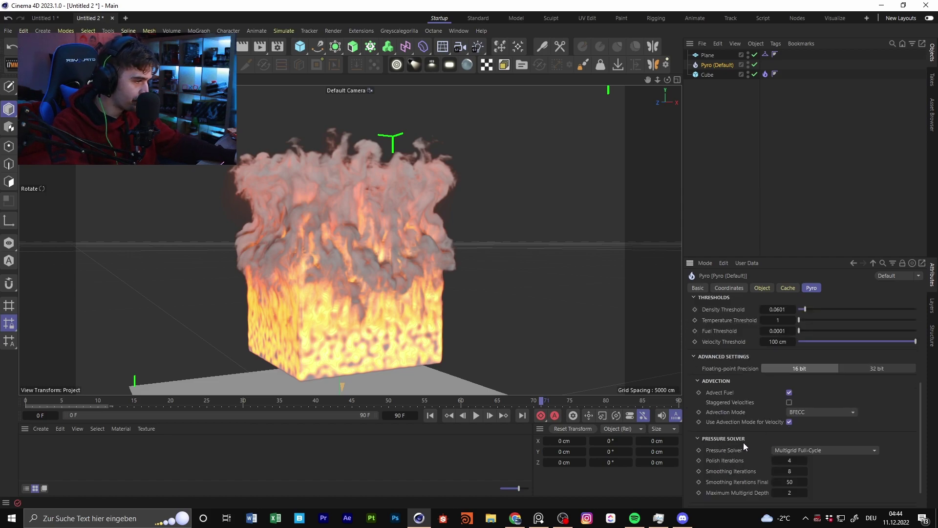
{"action": "scroll", "coordinate": [832, 451], "scroll_direction": "down", "scroll_amount": 1}
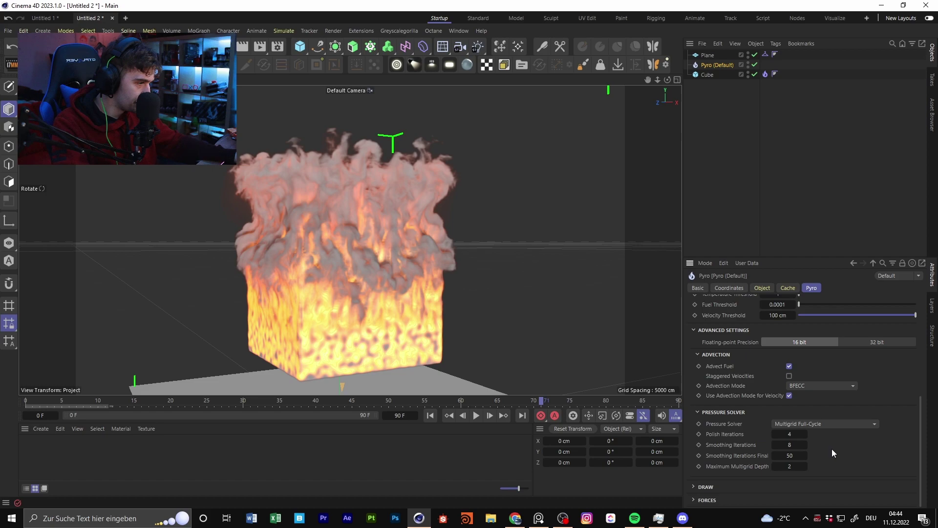
Step: Try the Gauss-Seidel pressure solver, running the simulation from the start and pausing it
{"action": "left_click", "coordinate": [829, 424]}
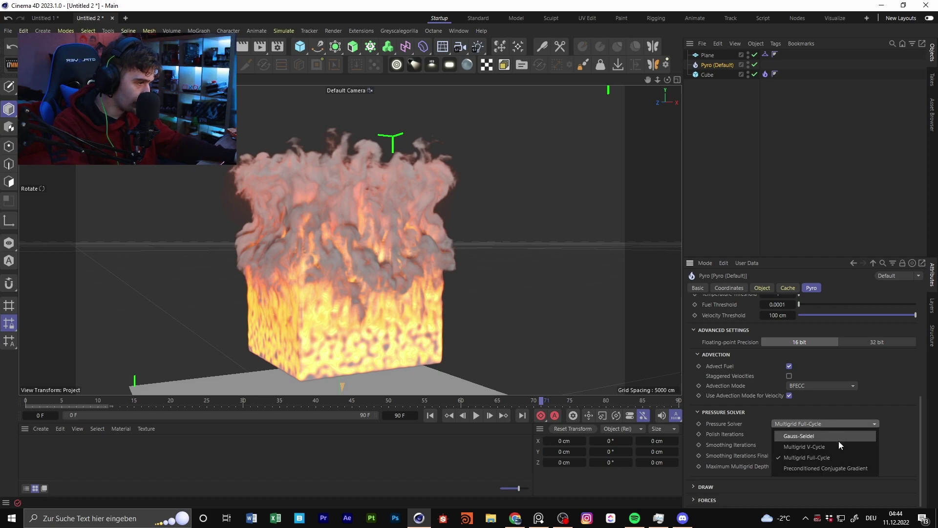
{"action": "left_click", "coordinate": [838, 441]}
{"action": "left_click", "coordinate": [27, 402]}
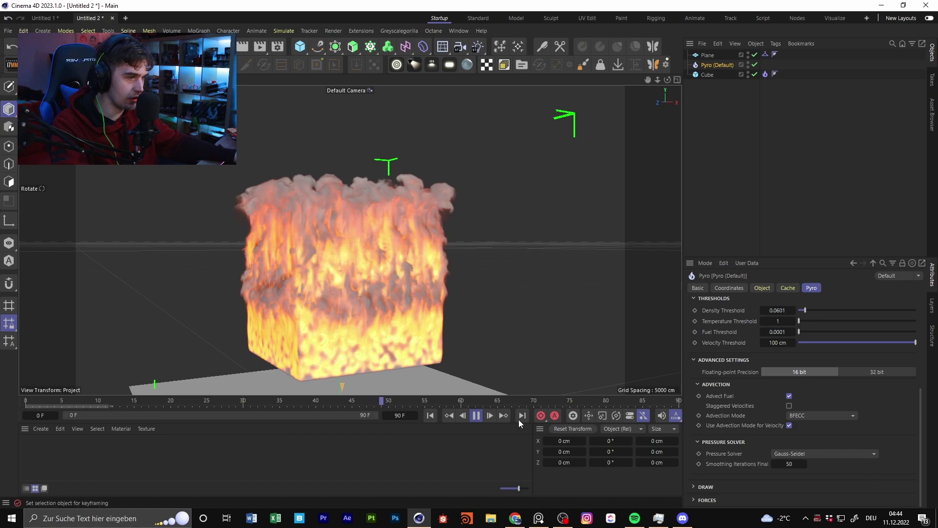
{"action": "left_click", "coordinate": [477, 414]}
Step: Change the Pressure Solver to Preconditioned Conjugate Gradient, run the simulation from the start and pause it
{"action": "left_click", "coordinate": [833, 453]}
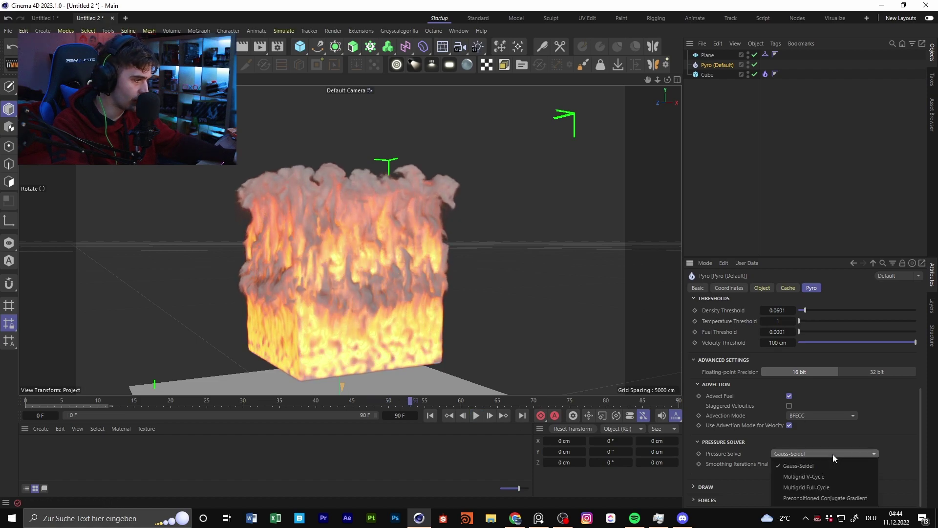
{"action": "left_click", "coordinate": [837, 492]}
{"action": "left_click", "coordinate": [33, 401]}
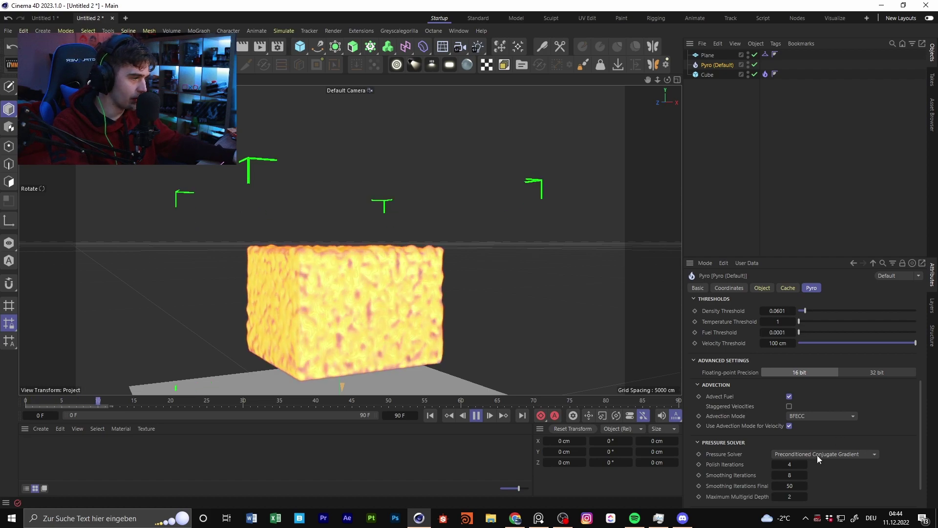
{"action": "left_click", "coordinate": [476, 415]}
Step: Collapse the Pressure Solver section, expand the Draw settings and toggle the bounding box display off and on
{"action": "left_click", "coordinate": [722, 442]}
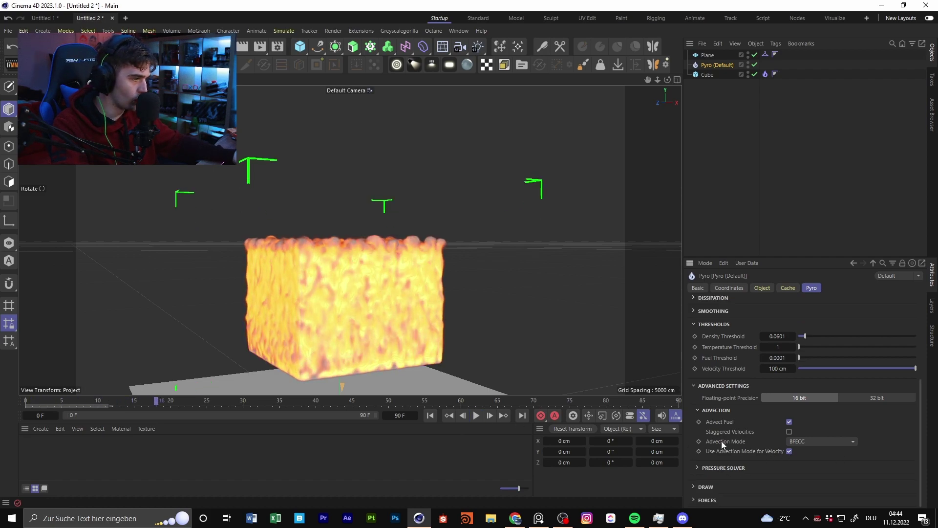
{"action": "scroll", "coordinate": [747, 459], "scroll_direction": "down", "scroll_amount": 3}
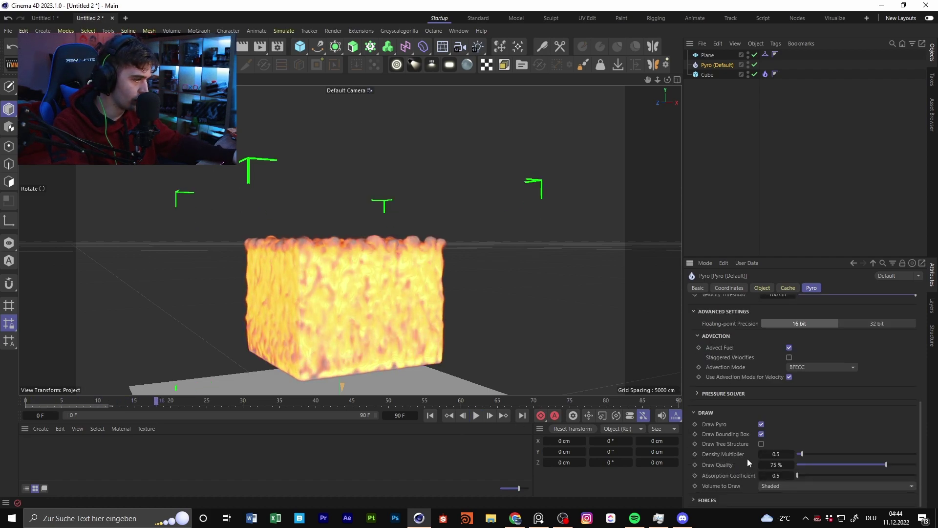
{"action": "left_click", "coordinate": [761, 434]}
{"action": "left_click", "coordinate": [761, 434]}
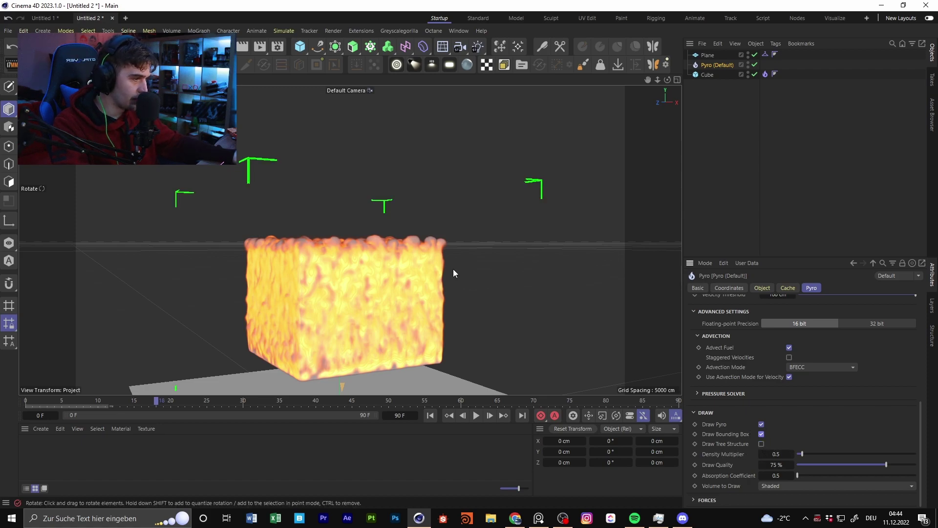
{"action": "left_click_drag", "start_coordinate": [507, 300], "coordinate": [348, 225], "text": "alt"}
{"action": "left_click", "coordinate": [761, 434]}
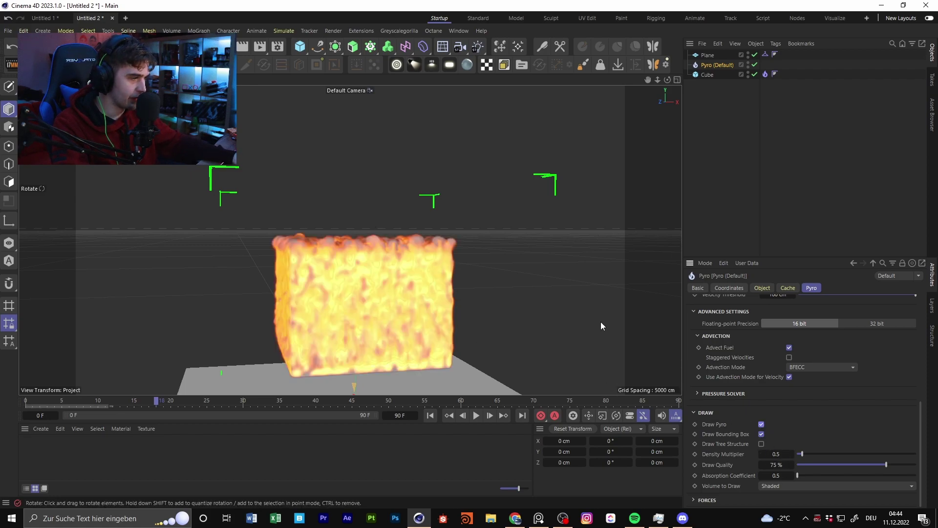
Step: Raise the Density Multiplier to 3.286 and the Draw Quality to 86.3 % in the Draw settings
{"action": "mouse_move", "coordinate": [802, 454]}
{"action": "left_mouse_down"}
{"action": "mouse_move", "coordinate": [861, 450]}
{"action": "mouse_move", "coordinate": [797, 448]}
{"action": "mouse_move", "coordinate": [876, 449]}
{"action": "mouse_move", "coordinate": [823, 449]}
{"action": "mouse_move", "coordinate": [866, 454]}
{"action": "left_mouse_up"}
{"action": "mouse_move", "coordinate": [869, 464]}
{"action": "left_mouse_down"}
{"action": "mouse_move", "coordinate": [855, 464]}
{"action": "mouse_move", "coordinate": [887, 464]}
{"action": "mouse_move", "coordinate": [838, 463]}
{"action": "mouse_move", "coordinate": [902, 462]}
{"action": "left_mouse_up"}
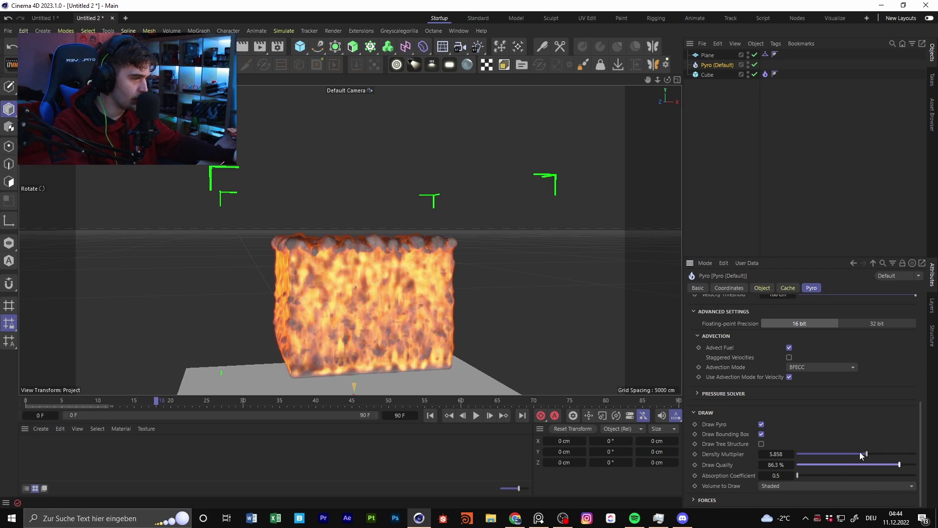
Step: Cycle Volume to Draw from Density and Divergence through to Pressure and examine the pressure display around the cube
{"action": "left_click", "coordinate": [799, 486]}
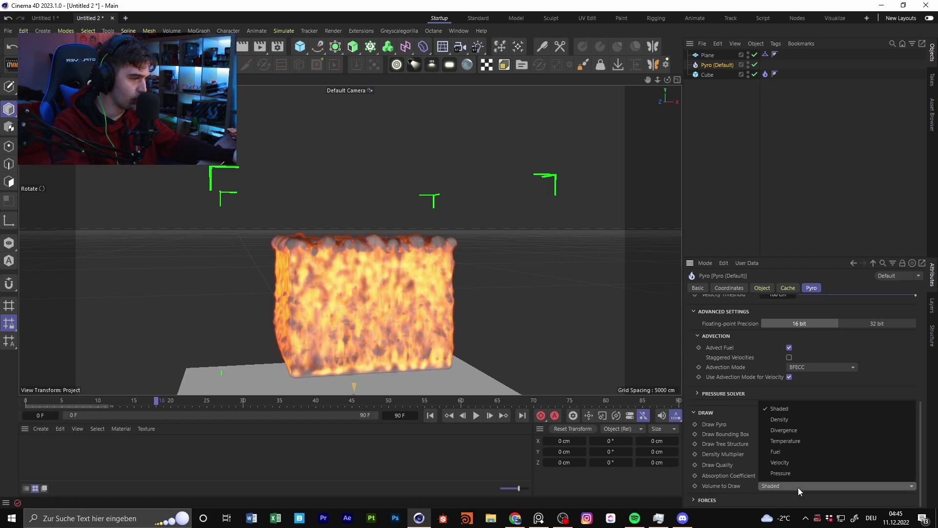
{"action": "left_click", "coordinate": [792, 421]}
{"action": "scroll", "coordinate": [780, 486], "scroll_direction": "down", "scroll_amount": 1}
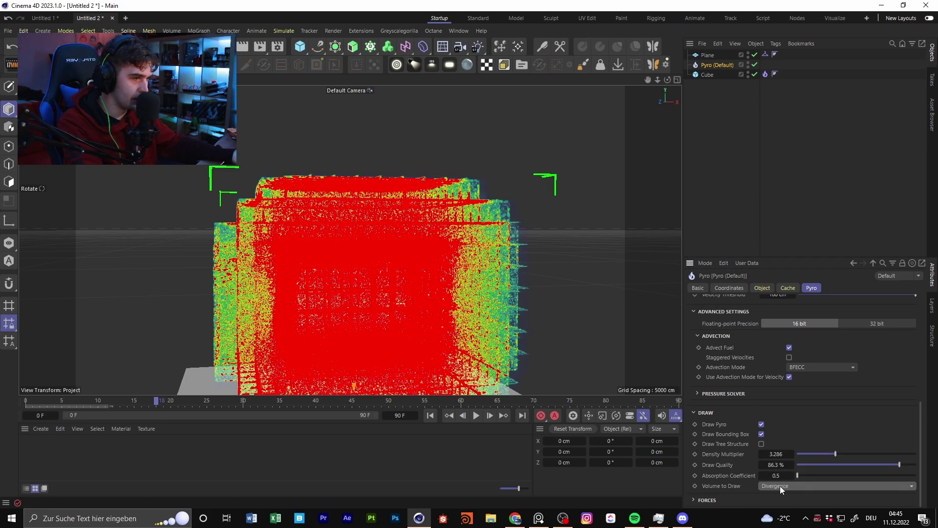
{"action": "left_click", "coordinate": [780, 486]}
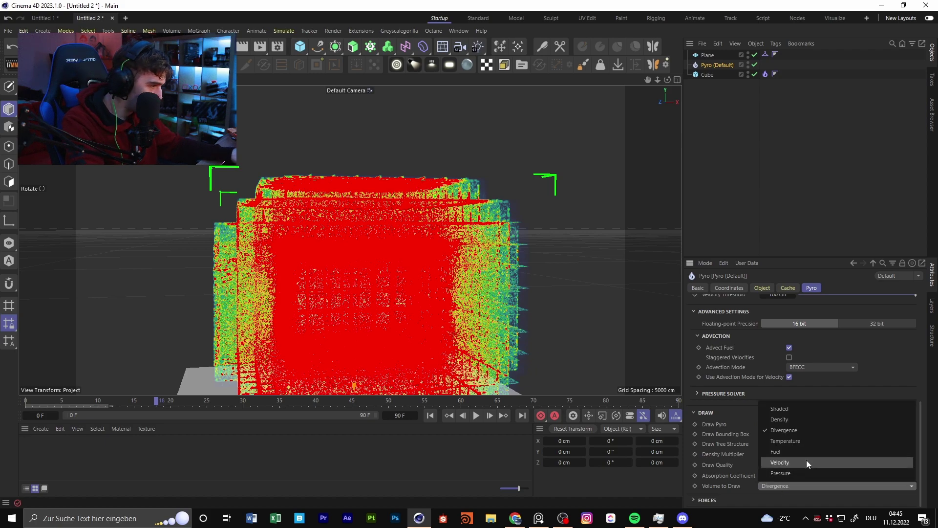
{"action": "left_click", "coordinate": [823, 442]}
{"action": "scroll", "coordinate": [785, 485], "scroll_direction": "down", "scroll_amount": 2}
{"action": "scroll", "coordinate": [785, 486], "scroll_direction": "down", "scroll_amount": 1}
{"action": "scroll", "coordinate": [778, 486], "scroll_direction": "up", "scroll_amount": 1}
{"action": "scroll", "coordinate": [778, 486], "scroll_direction": "down", "scroll_amount": 1}
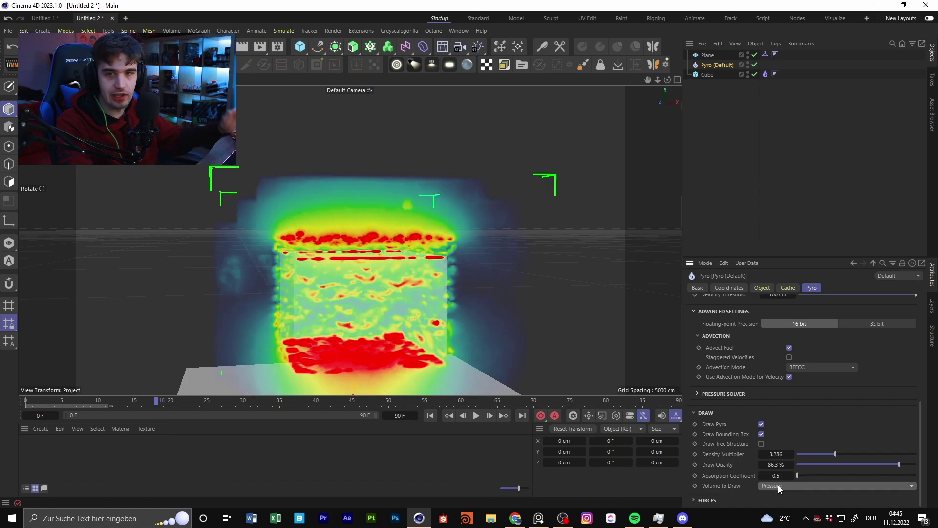
{"action": "left_click_drag", "start_coordinate": [313, 332], "coordinate": [379, 303], "text": "alt"}
{"action": "middle_click_drag", "start_coordinate": [347, 271], "coordinate": [345, 253], "text": "alt"}
{"action": "left_click_drag", "start_coordinate": [345, 253], "coordinate": [334, 261], "text": "alt"}
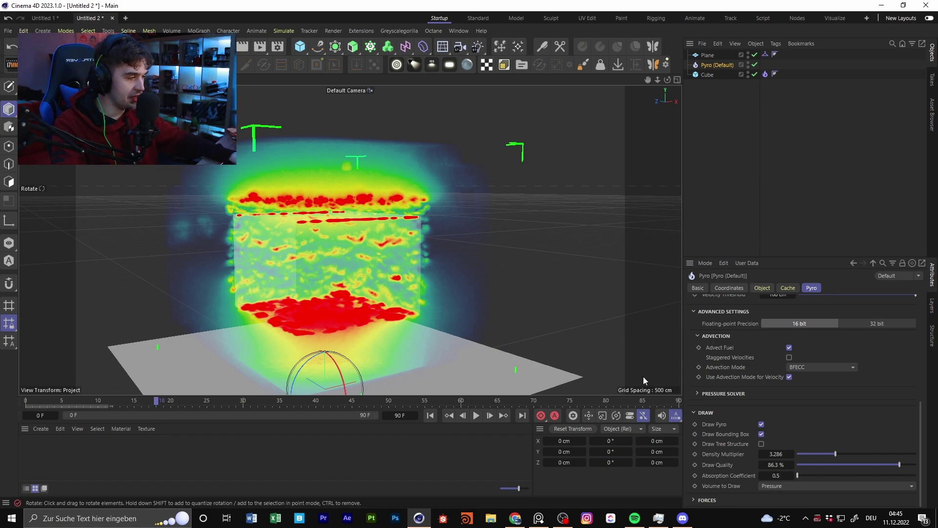
Step: Compare the Shaded, Density and Divergence displays of the volume and set Volume to Draw back to Shaded
{"action": "left_click", "coordinate": [772, 486]}
{"action": "left_click", "coordinate": [801, 408]}
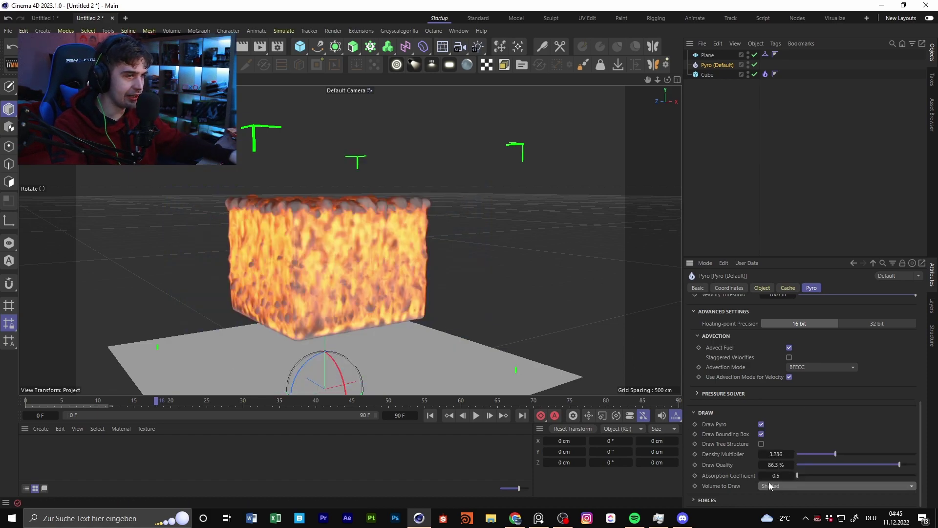
{"action": "left_click", "coordinate": [777, 488]}
{"action": "left_click", "coordinate": [792, 420]}
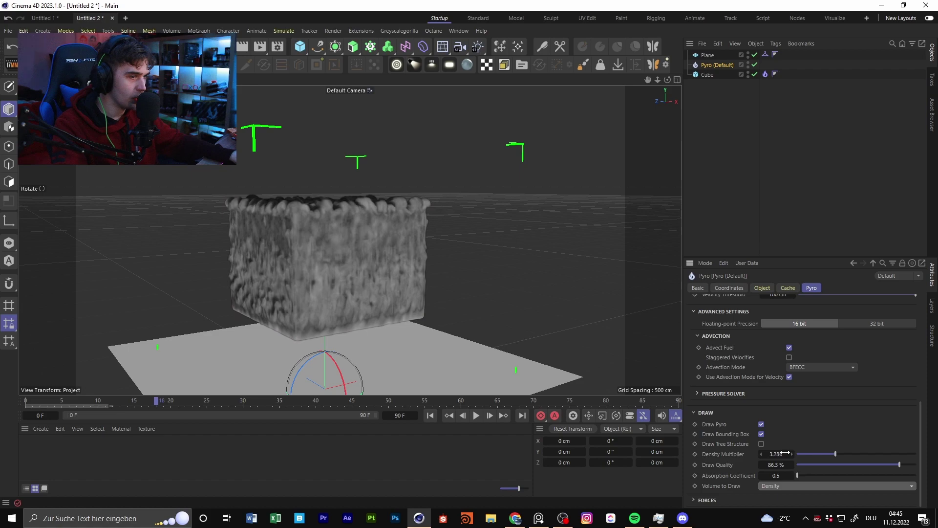
{"action": "left_click", "coordinate": [776, 486]}
{"action": "left_click", "coordinate": [794, 485]}
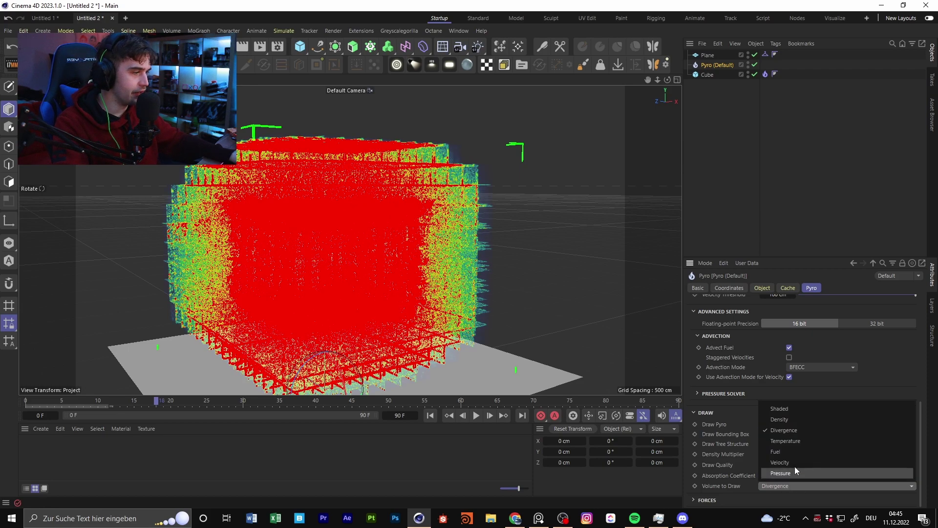
{"action": "left_click", "coordinate": [789, 421]}
{"action": "mouse_move", "coordinate": [360, 278]}
{"action": "left_mouse_down", "text": "alt"}
{"action": "mouse_move", "coordinate": [347, 264]}
{"action": "mouse_move", "coordinate": [217, 241]}
{"action": "mouse_move", "coordinate": [340, 235]}
{"action": "mouse_move", "coordinate": [303, 257]}
{"action": "left_mouse_up", "text": "alt"}
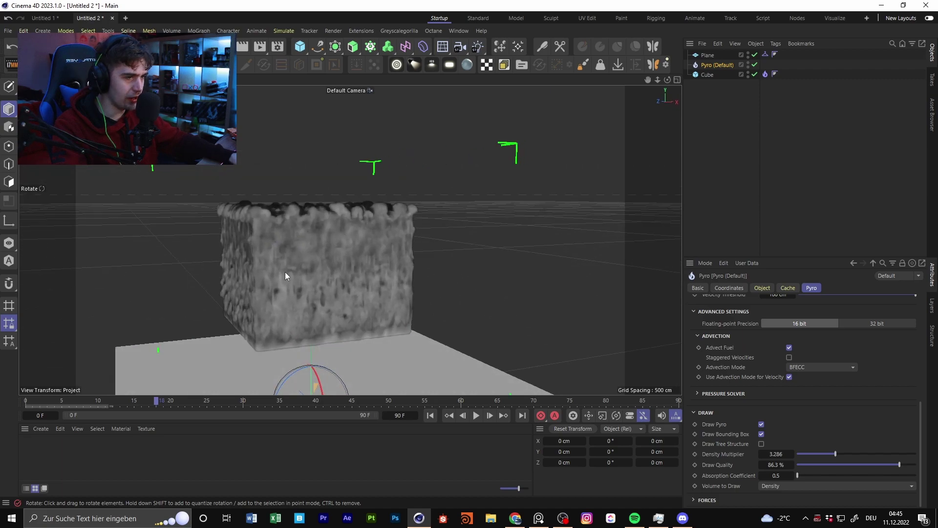
{"action": "left_click", "coordinate": [785, 486]}
{"action": "left_click", "coordinate": [788, 409]}
{"action": "left_click_drag", "start_coordinate": [386, 368], "coordinate": [364, 359], "text": "alt"}
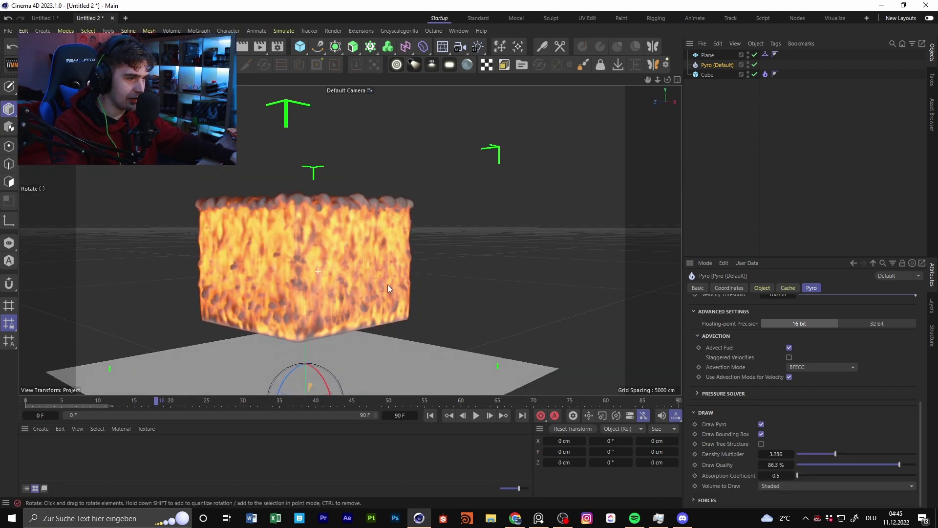
Step: Expand the Pyro object's Forces section and add a Gravity force object to the scene
{"action": "left_click", "coordinate": [707, 500]}
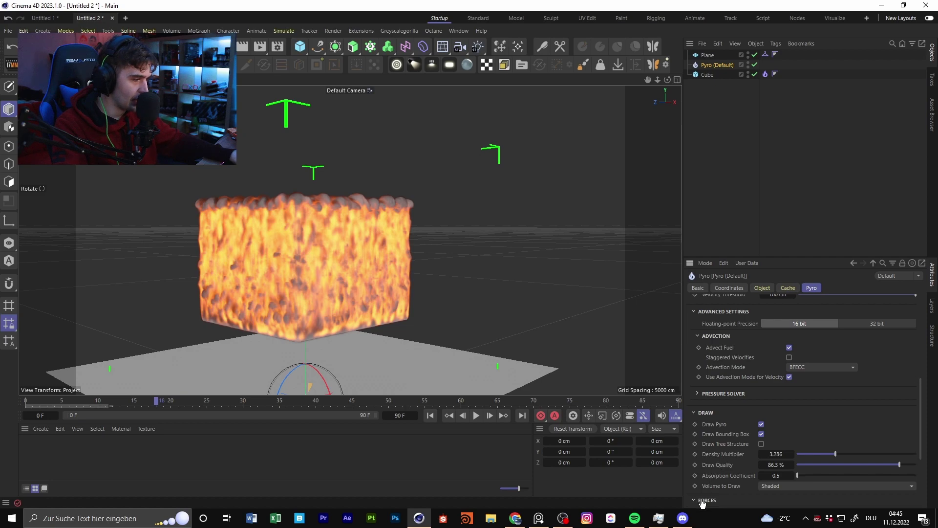
{"action": "scroll", "coordinate": [730, 443], "scroll_direction": "down", "scroll_amount": 3}
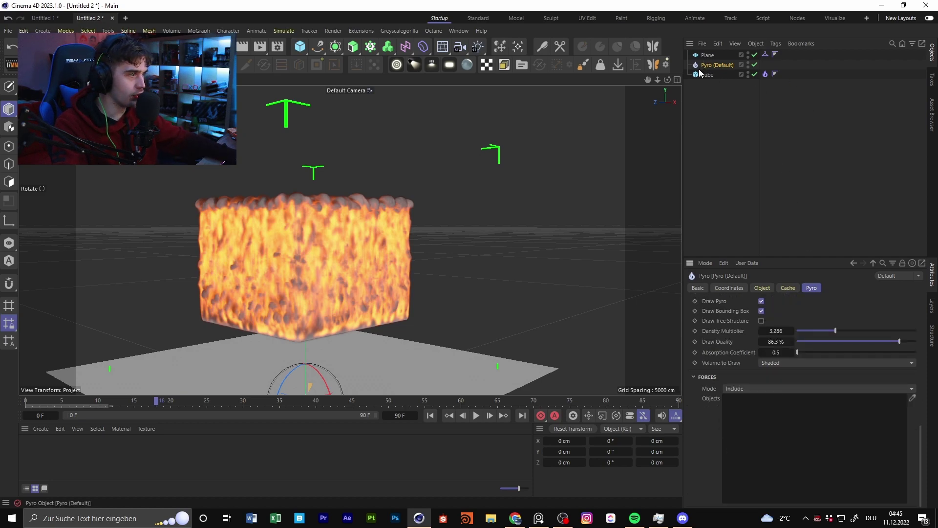
{"action": "left_click", "coordinate": [282, 31]}
{"action": "mouse_move", "coordinate": [303, 49]}
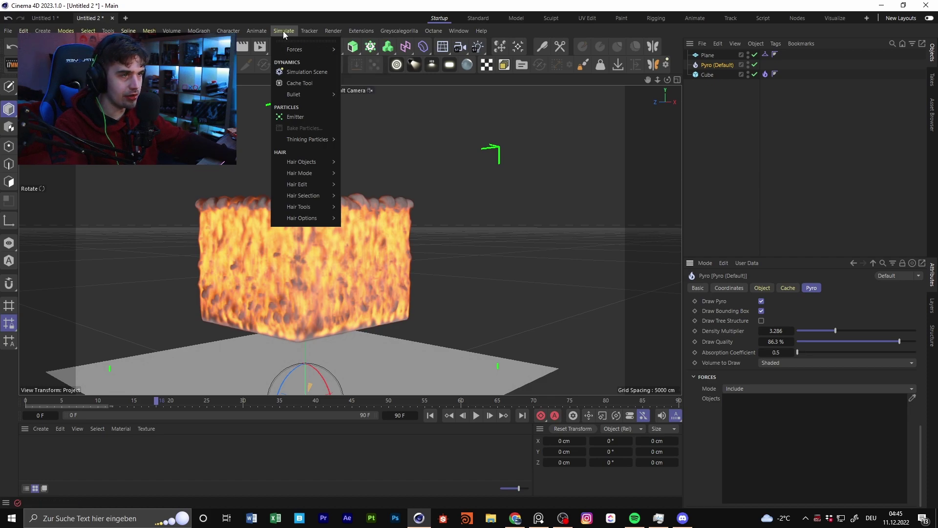
{"action": "left_click", "coordinate": [348, 44]}
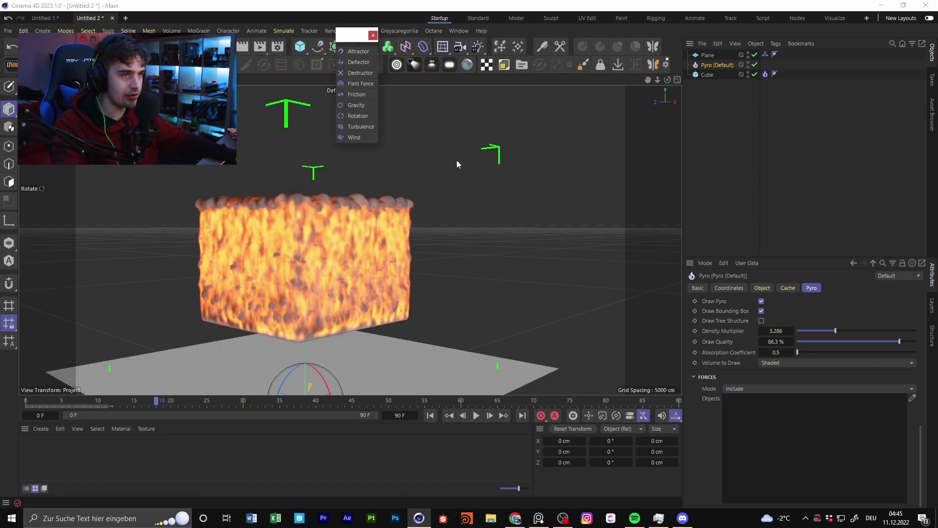
{"action": "left_click_drag", "start_coordinate": [348, 35], "coordinate": [410, 161]}
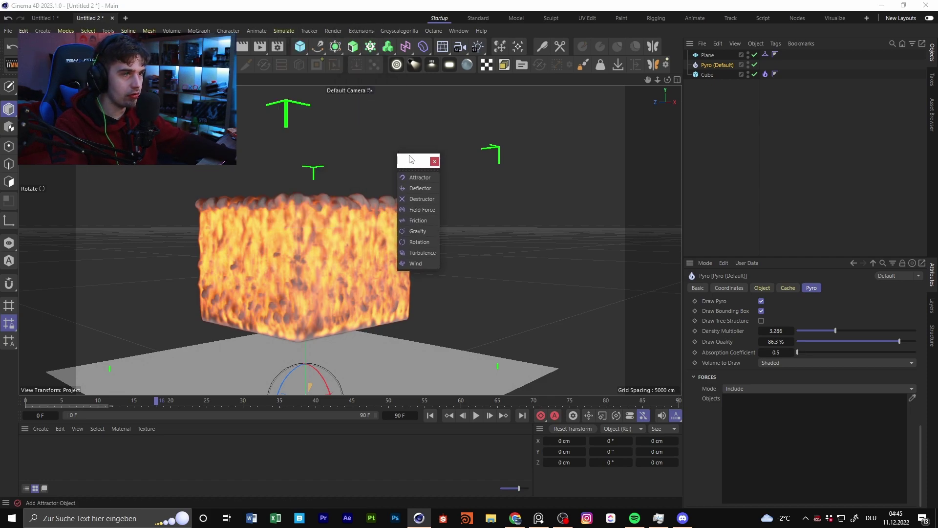
{"action": "left_click", "coordinate": [423, 231]}
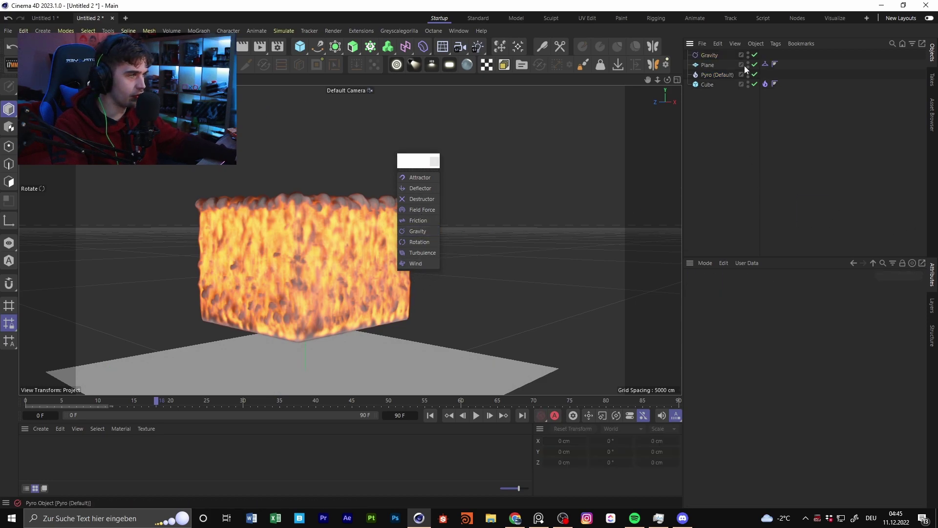
Step: Add the Gravity object to the Pyro object's included Forces list
{"action": "left_click", "coordinate": [714, 74]}
{"action": "left_click", "coordinate": [809, 288]}
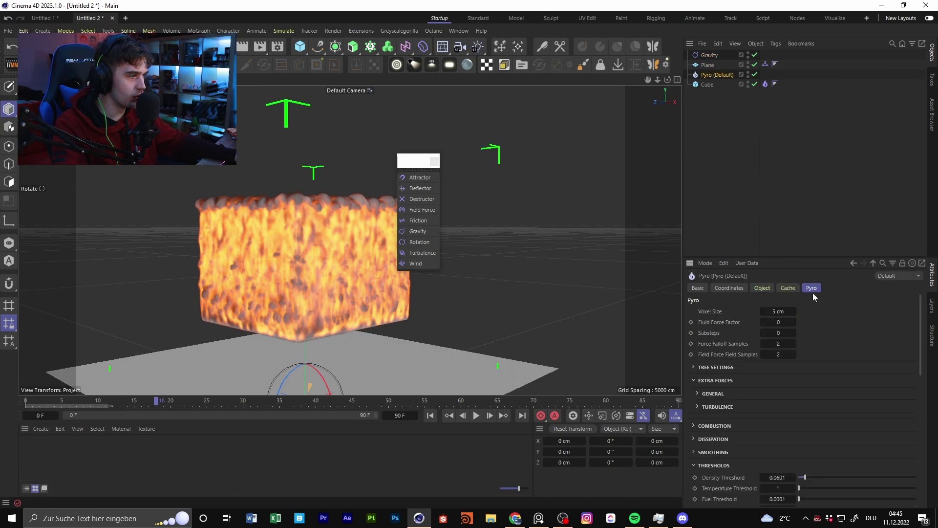
{"action": "scroll", "coordinate": [762, 351], "scroll_direction": "down", "scroll_amount": 10}
{"action": "left_click_drag", "start_coordinate": [710, 56], "coordinate": [758, 414]}
{"action": "left_click", "coordinate": [24, 30]}
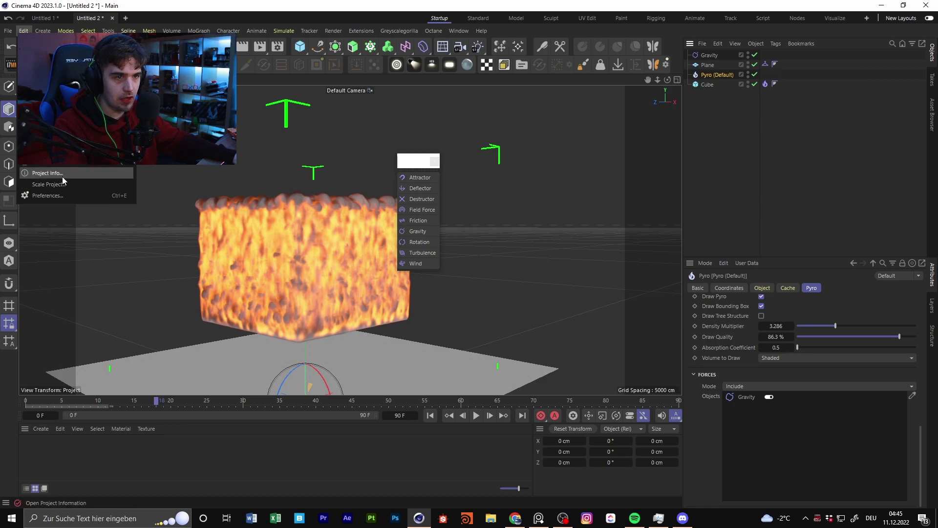
{"action": "left_click", "coordinate": [161, 208]}
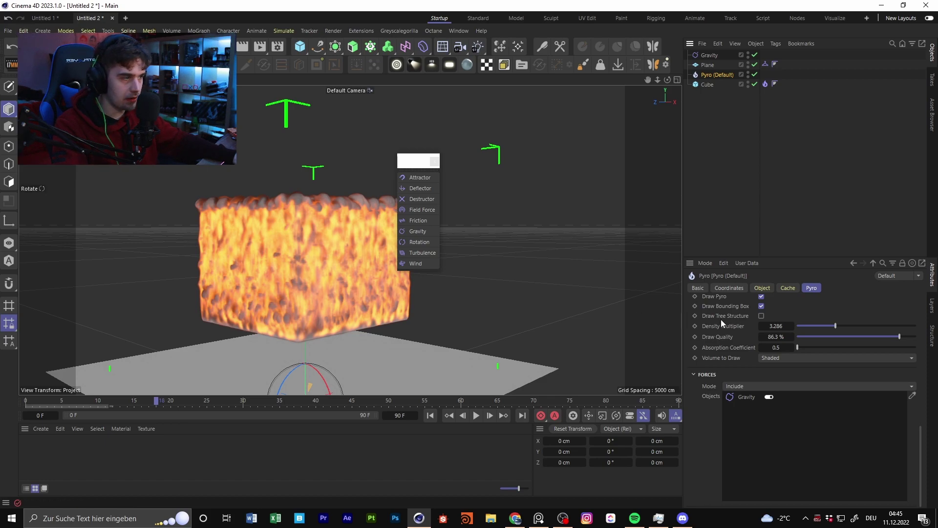
{"action": "left_click", "coordinate": [713, 265]}
{"action": "left_click", "coordinate": [404, 187]}
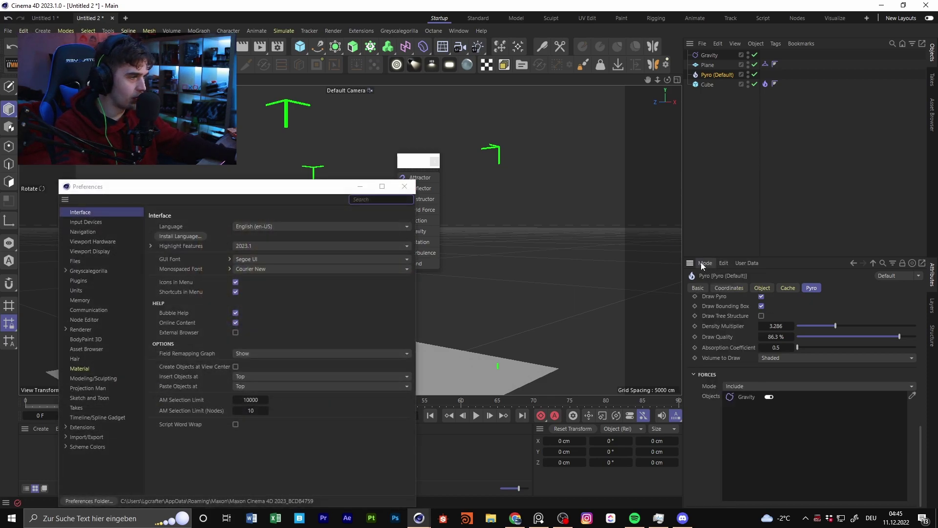
{"action": "left_click", "coordinate": [404, 187]}
Step: Open the project's simulation scene settings, set Gravity to 0 cm and switch the simulation device to CPU
{"action": "left_click", "coordinate": [705, 263]}
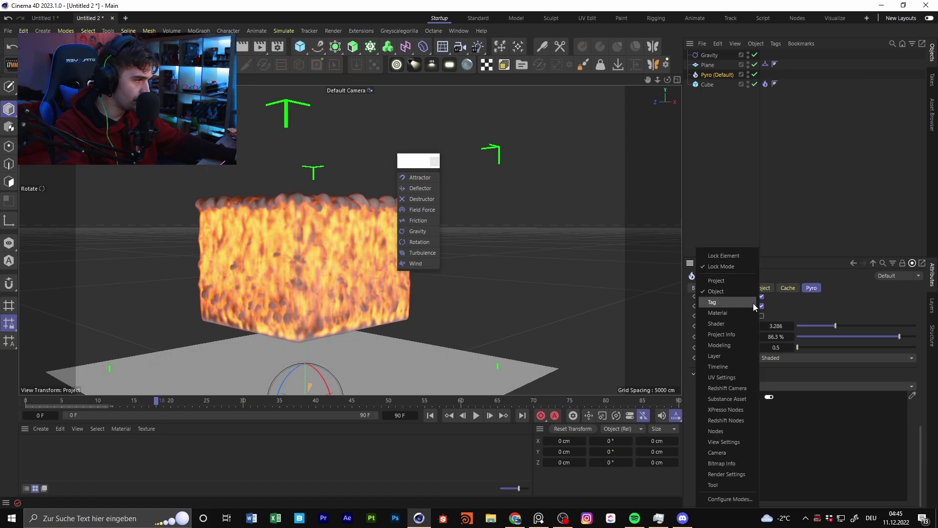
{"action": "left_click", "coordinate": [729, 280]}
{"action": "double_click", "coordinate": [784, 356]}
{"action": "type", "text": "0"}
{"action": "key", "text": "Return"}
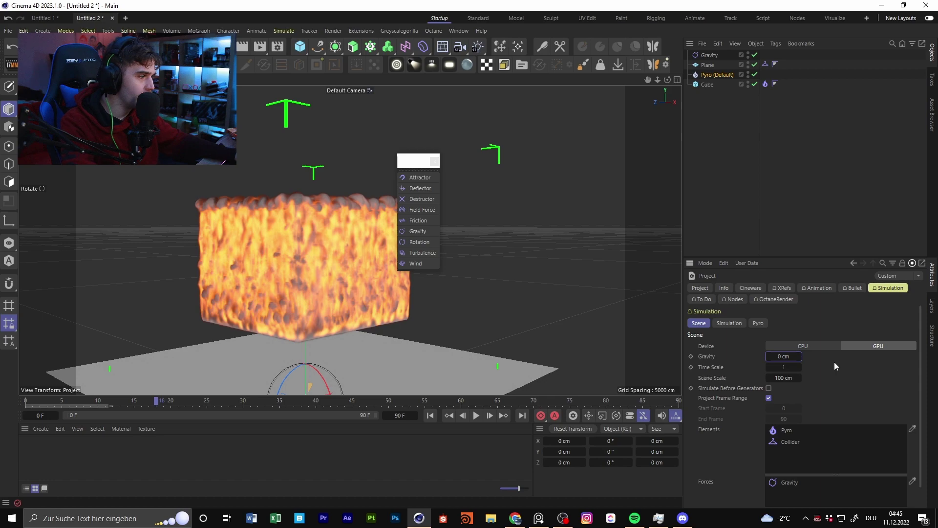
{"action": "left_click", "coordinate": [804, 346]}
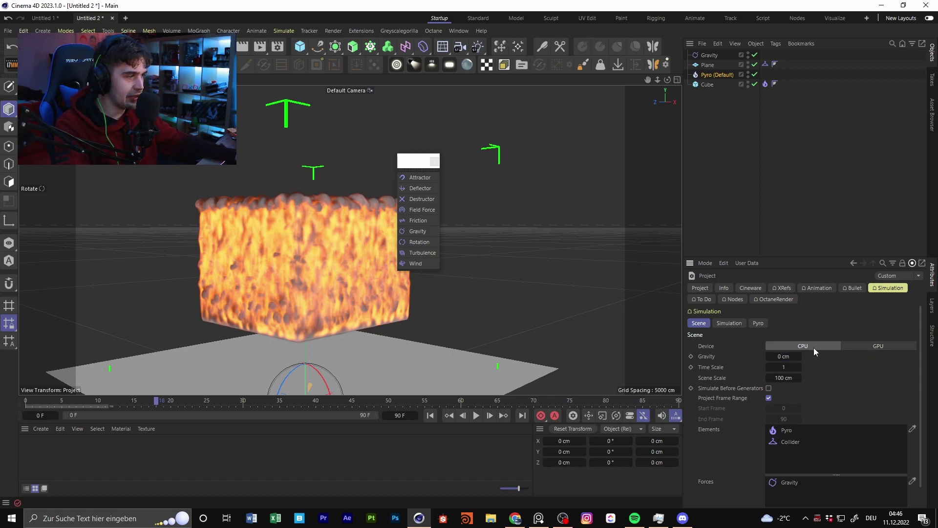
Step: Compare the CPU and GPU options for the project's simulation device and set it to GPU
{"action": "left_click", "coordinate": [878, 347]}
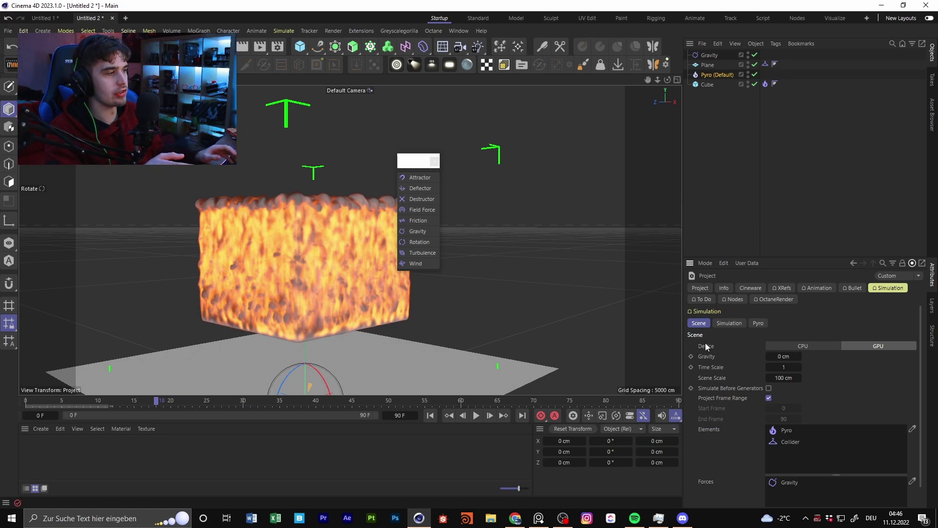
{"action": "left_click", "coordinate": [809, 345]}
{"action": "left_click", "coordinate": [853, 345]}
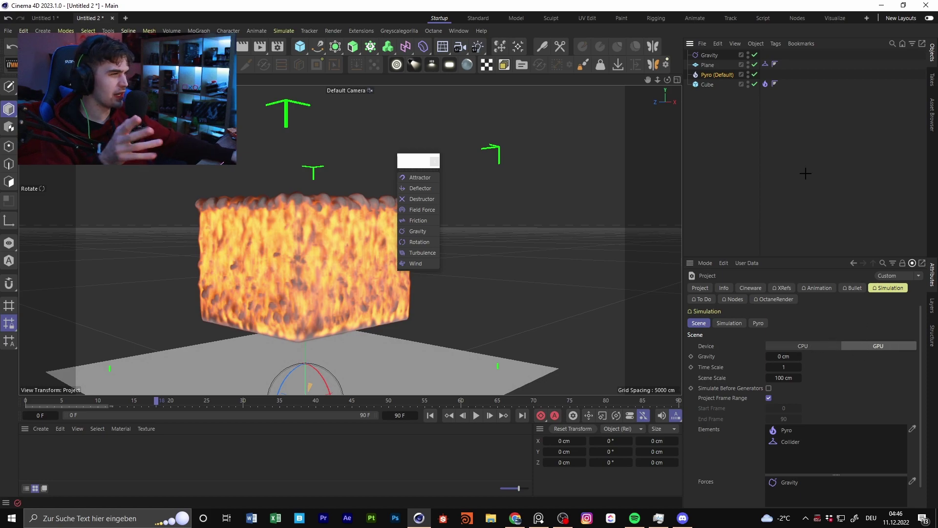
Step: Switch the attributes from the project settings back to the Pyro object and show its Forces section
{"action": "left_click", "coordinate": [721, 56]}
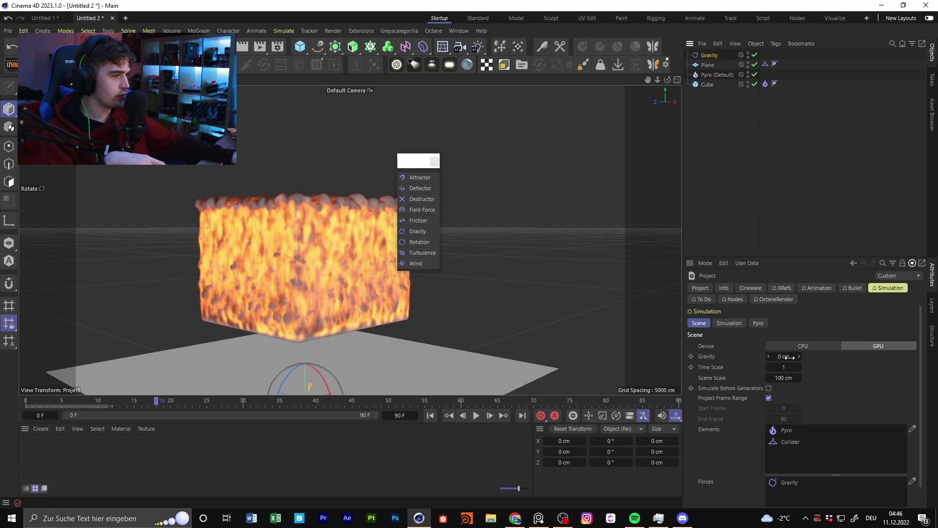
{"action": "left_click", "coordinate": [715, 75]}
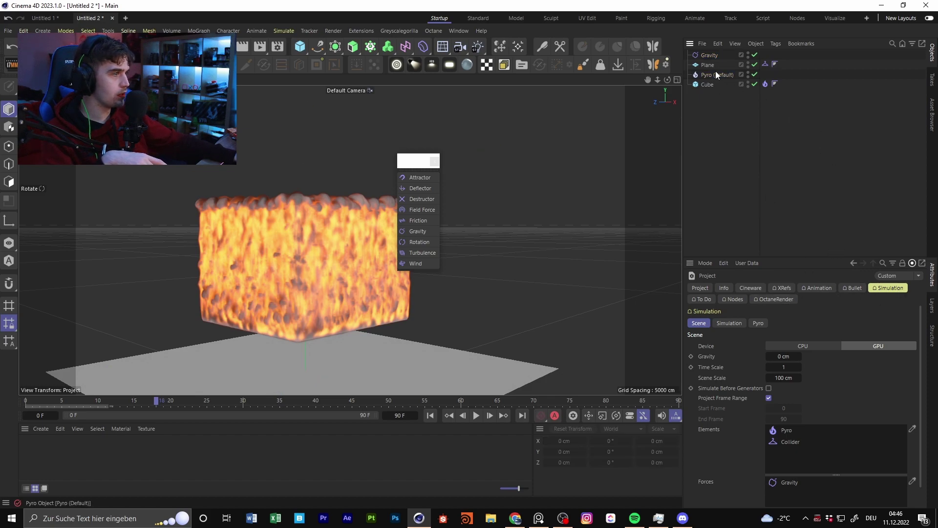
{"action": "left_click", "coordinate": [710, 264]}
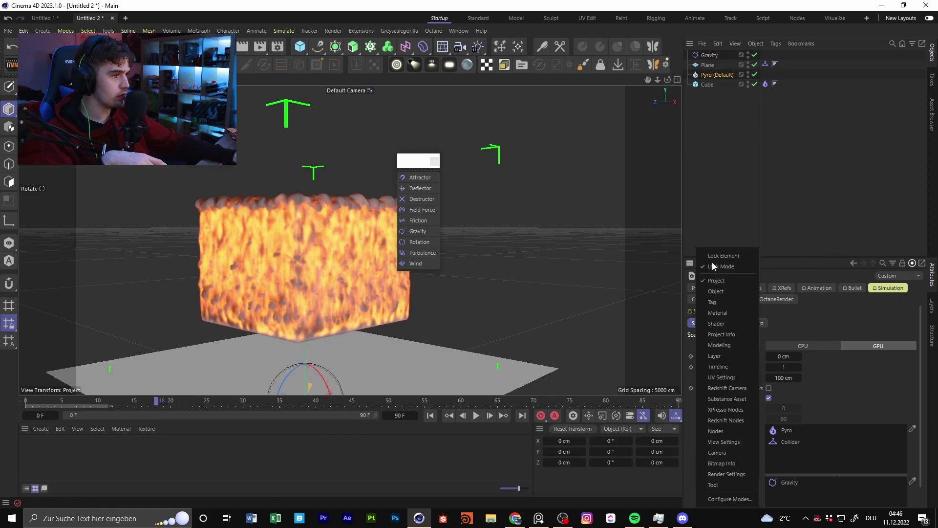
{"action": "left_click", "coordinate": [725, 292]}
{"action": "scroll", "coordinate": [732, 395], "scroll_direction": "down", "scroll_amount": 5}
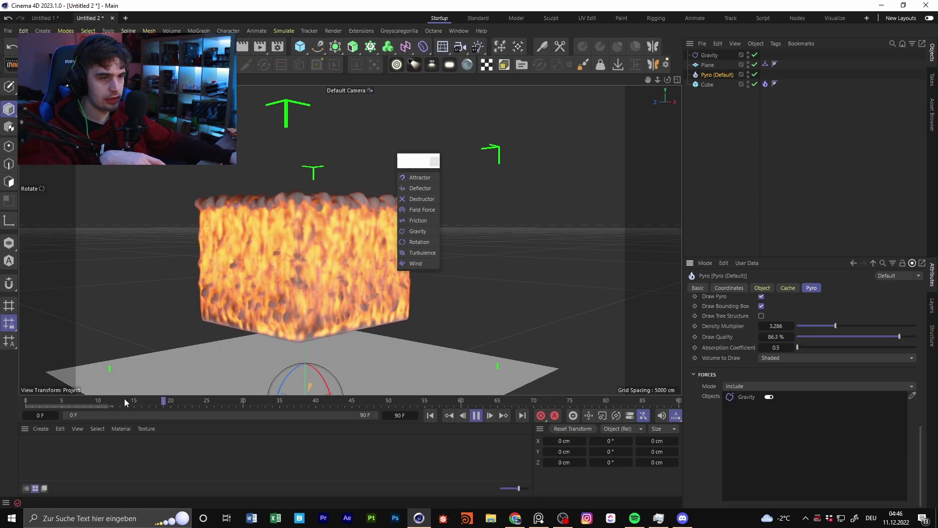
Step: Play the fire simulation with the Gravity object's properties shown, pause it, and inspect the burning cube
{"action": "left_click", "coordinate": [475, 415]}
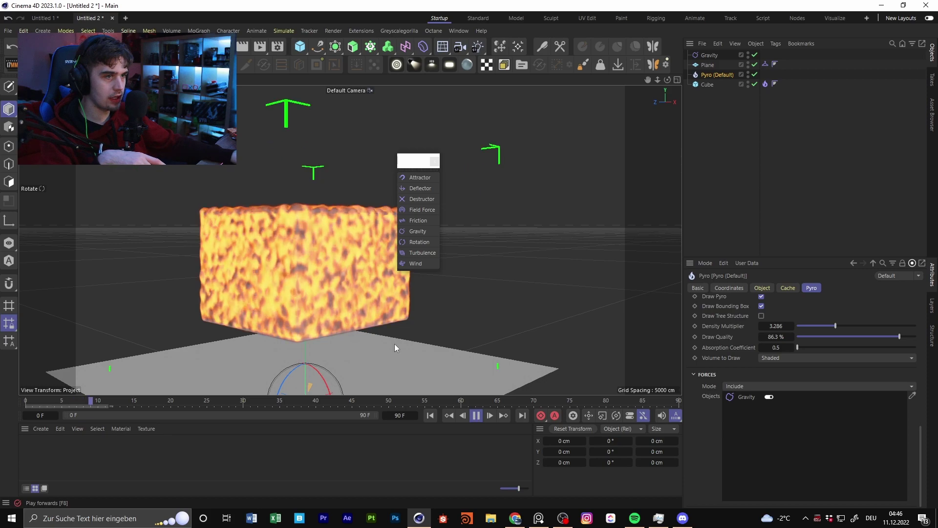
{"action": "left_click", "coordinate": [708, 55]}
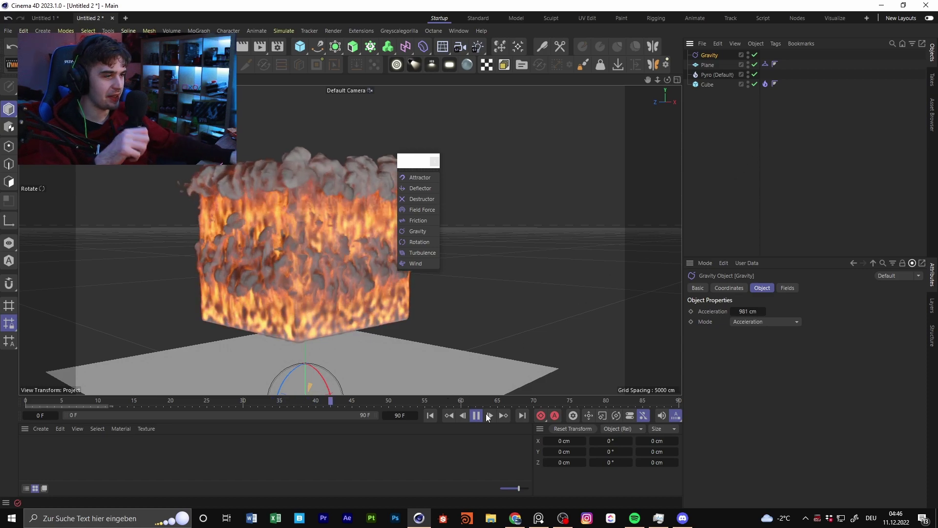
{"action": "key", "text": "F8"}
{"action": "left_click_drag", "start_coordinate": [284, 271], "coordinate": [311, 282], "text": "alt"}
{"action": "scroll", "coordinate": [317, 268], "scroll_direction": "down", "scroll_amount": 4}
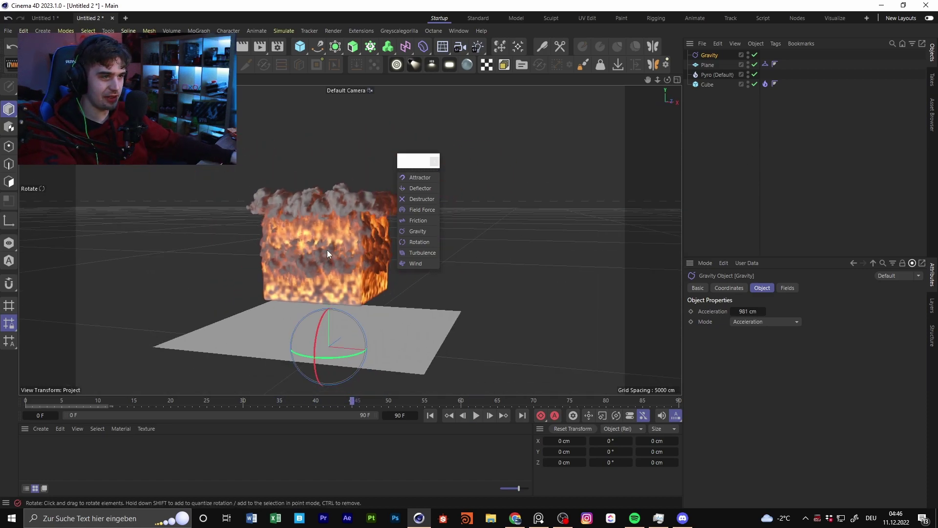
{"action": "left_click_drag", "start_coordinate": [328, 250], "coordinate": [305, 254], "text": "alt"}
Step: Examine the paused fire from several angles and close the floating palette of force objects
{"action": "mouse_move", "coordinate": [421, 159]}
{"action": "left_mouse_down"}
{"action": "mouse_move", "coordinate": [428, 132]}
{"action": "mouse_move", "coordinate": [505, 134]}
{"action": "left_mouse_up"}
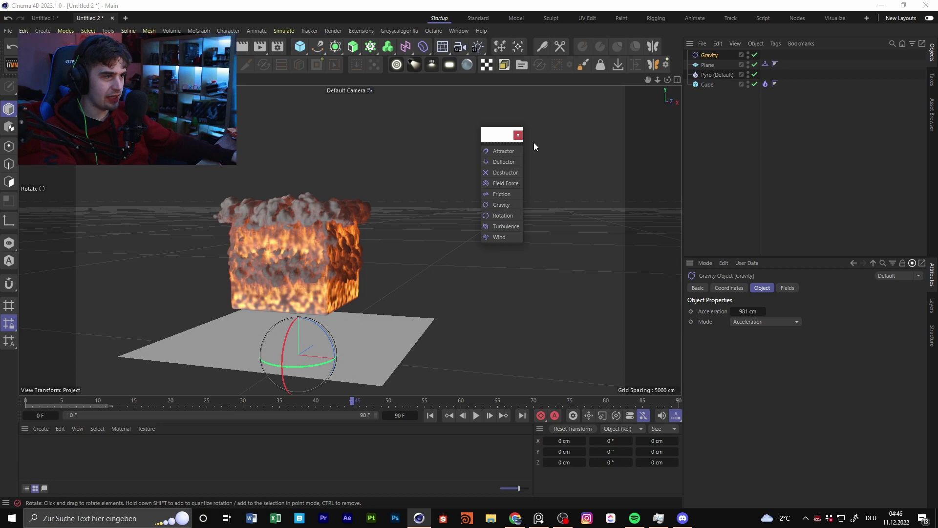
{"action": "left_click", "coordinate": [709, 263]}
{"action": "left_click", "coordinate": [763, 198]}
{"action": "mouse_move", "coordinate": [231, 224]}
{"action": "left_mouse_down", "text": "alt"}
{"action": "mouse_move", "coordinate": [368, 222]}
{"action": "mouse_move", "coordinate": [394, 240]}
{"action": "mouse_move", "coordinate": [374, 312]}
{"action": "mouse_move", "coordinate": [329, 242]}
{"action": "mouse_move", "coordinate": [363, 236]}
{"action": "mouse_move", "coordinate": [365, 204]}
{"action": "mouse_move", "coordinate": [386, 210]}
{"action": "left_mouse_up", "text": "alt"}
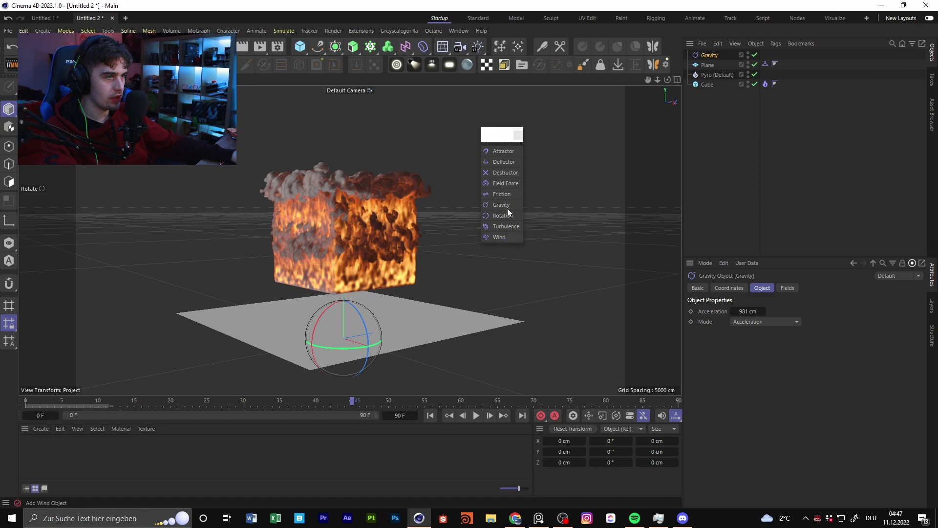
{"action": "left_click_drag", "start_coordinate": [479, 262], "coordinate": [482, 177], "text": "alt"}
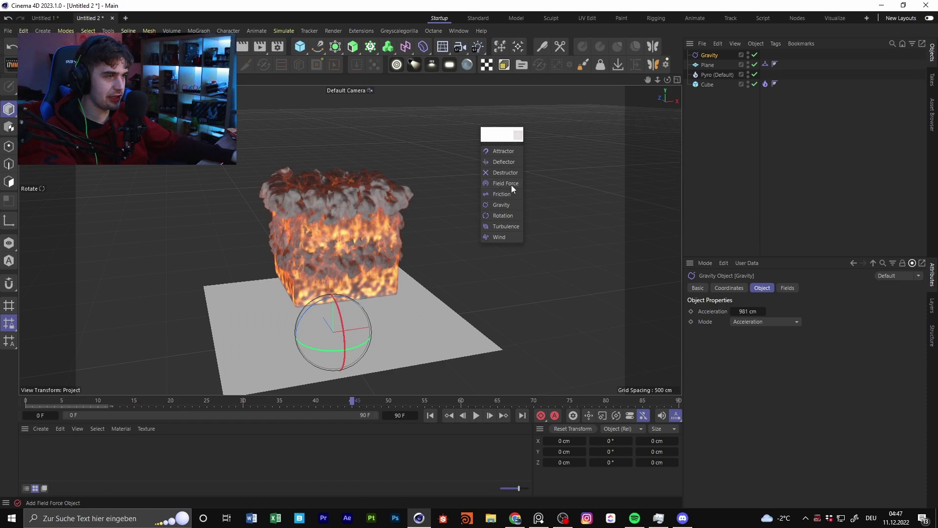
{"action": "left_click_drag", "start_coordinate": [369, 307], "coordinate": [332, 248], "text": "alt"}
{"action": "scroll", "coordinate": [309, 216], "scroll_direction": "up", "scroll_amount": 5}
{"action": "scroll", "coordinate": [332, 248], "scroll_direction": "down", "scroll_amount": 3}
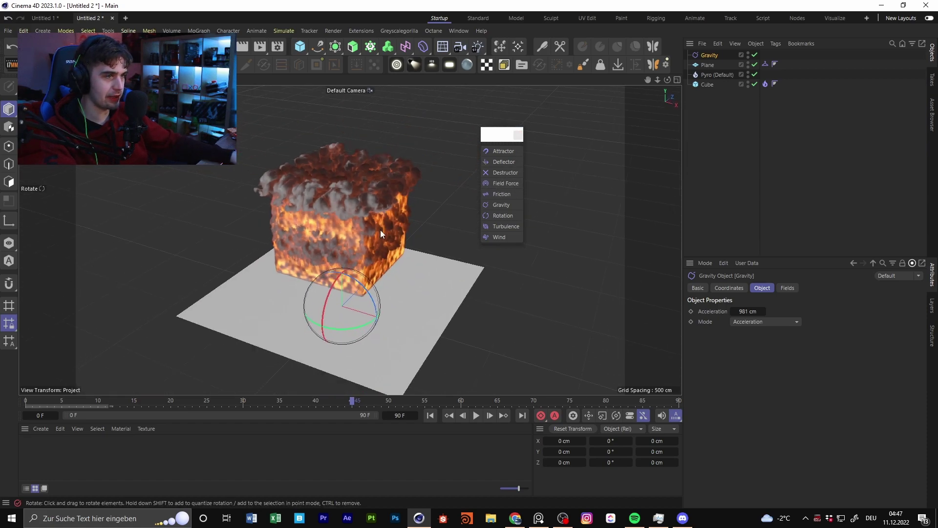
{"action": "left_click", "coordinate": [518, 135]}
{"action": "left_click_drag", "start_coordinate": [371, 218], "coordinate": [356, 359], "text": "alt"}
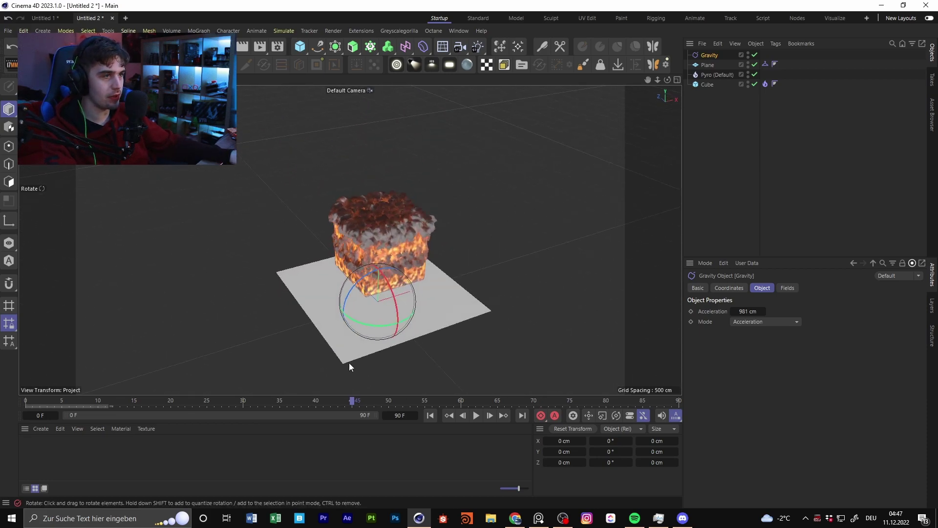
Step: Return the animation to frame 0 and look through the simulation tags available for the cube
{"action": "left_click", "coordinate": [430, 415]}
{"action": "left_click_drag", "start_coordinate": [415, 234], "coordinate": [309, 236], "text": "alt"}
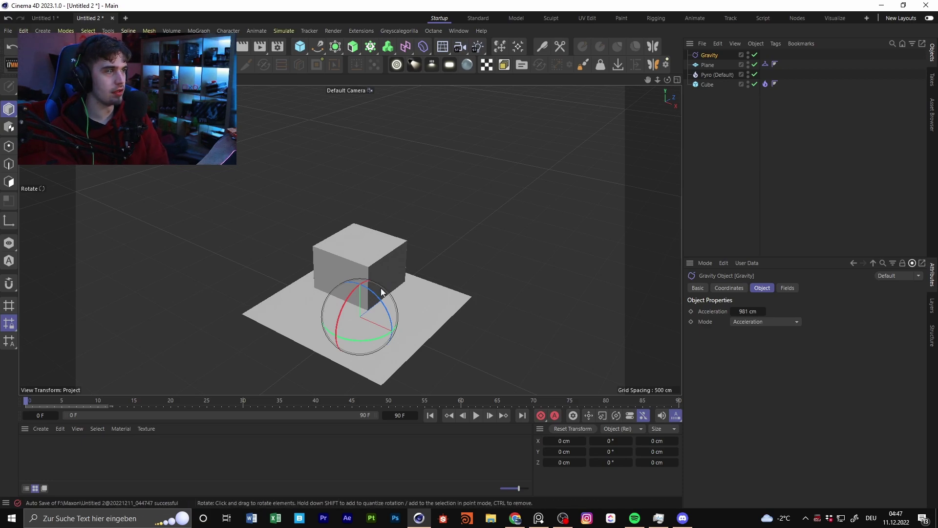
{"action": "right_click", "coordinate": [708, 85]}
{"action": "mouse_move", "coordinate": [716, 89]}
{"action": "mouse_move", "coordinate": [748, 160]}
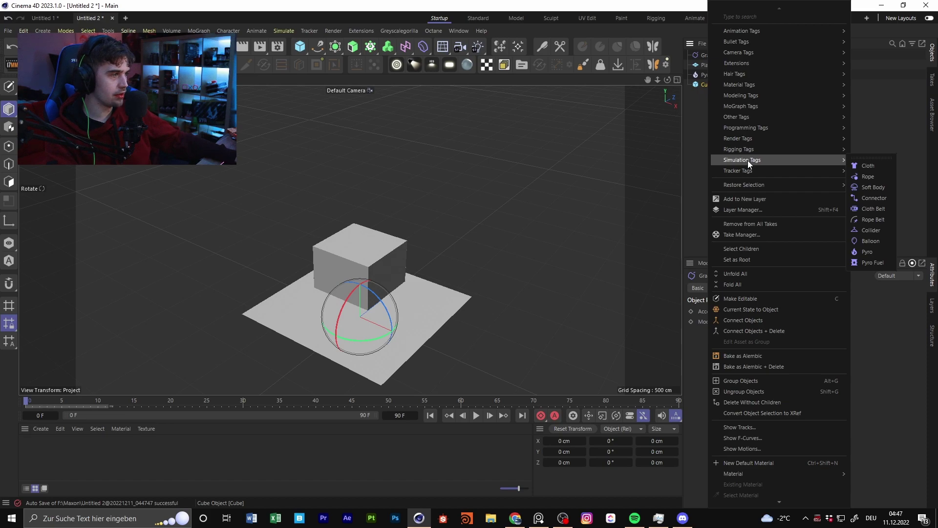
{"action": "left_click", "coordinate": [688, 132]}
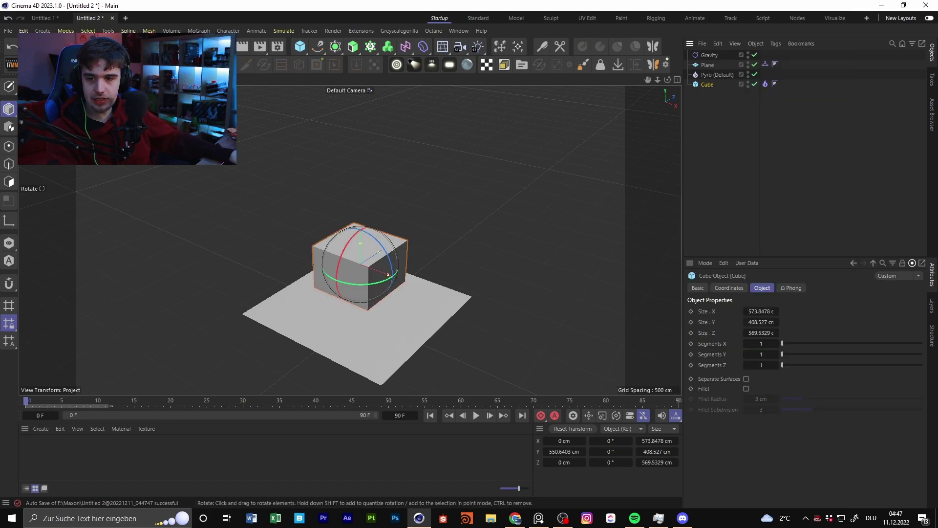